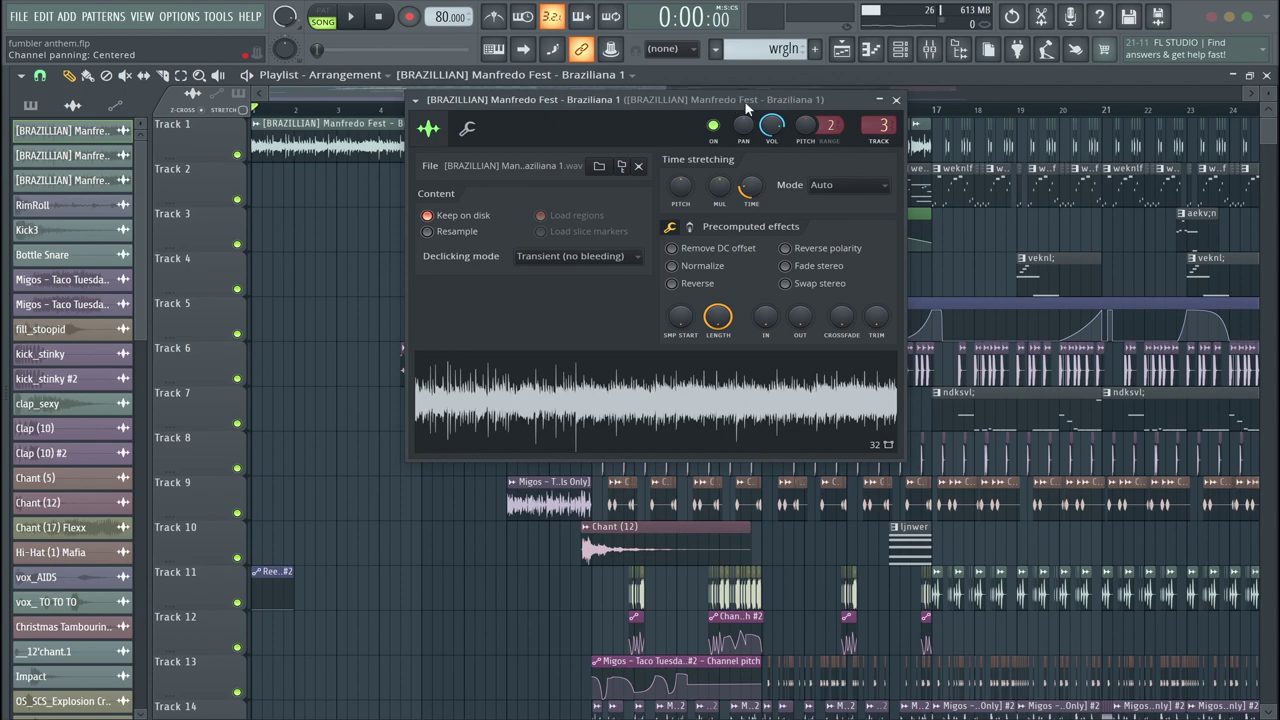
# Close the Braziliana 1 sample's settings and select bars 1 to 9 of the playlist to review the intro's clips.
pyautogui.press('Escape')
pyautogui.scroll(5, 293, 115)
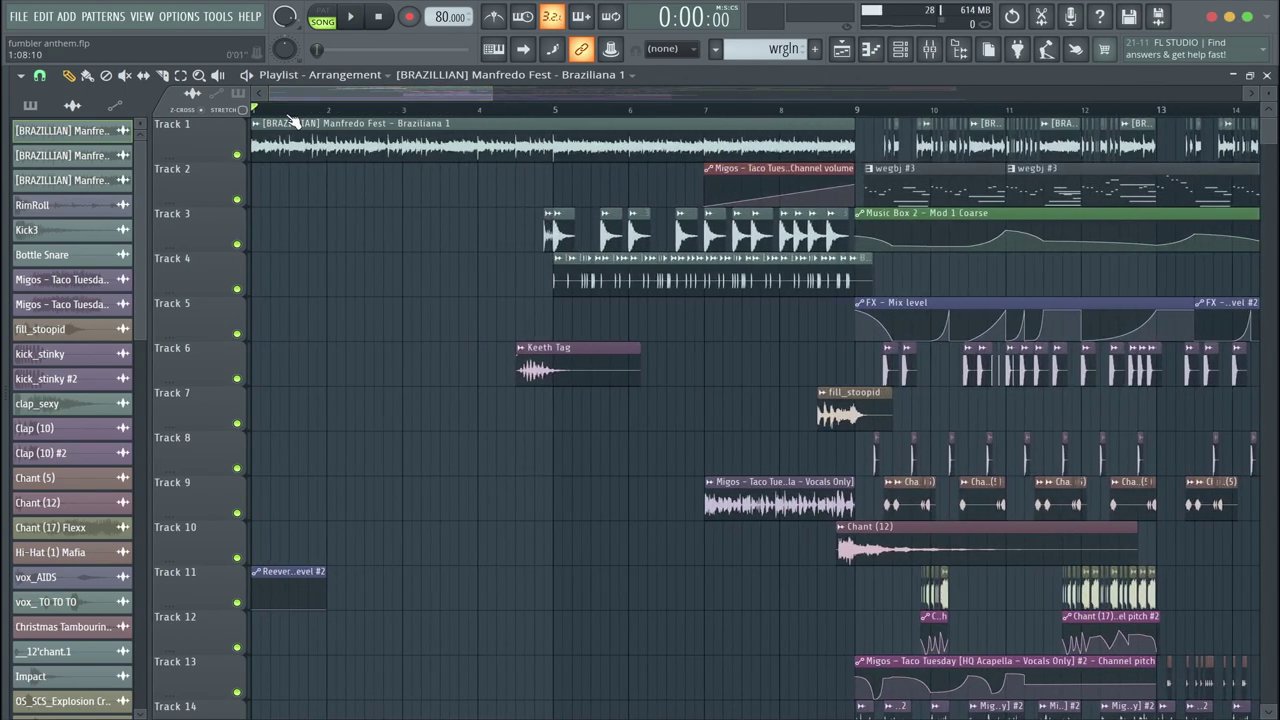
pyautogui.moveTo(258, 118); pyautogui.dragTo(862, 142)
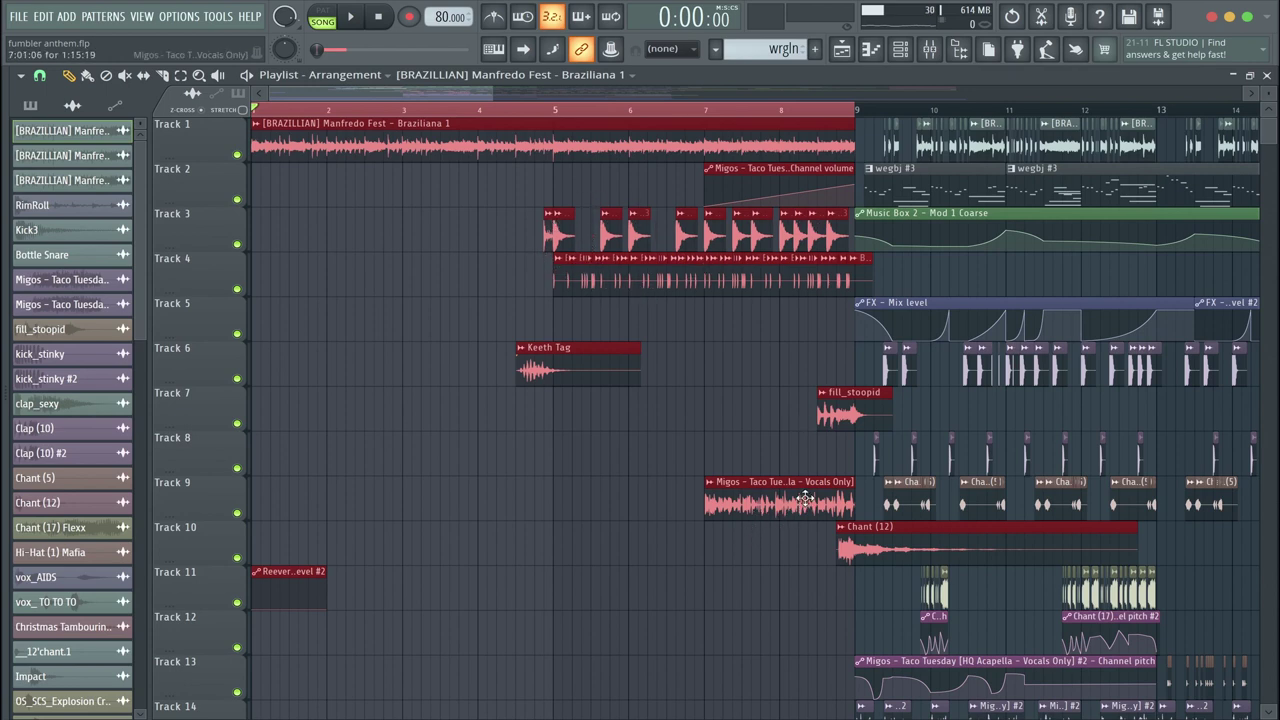
pyautogui.scroll(-3, 757, 407)
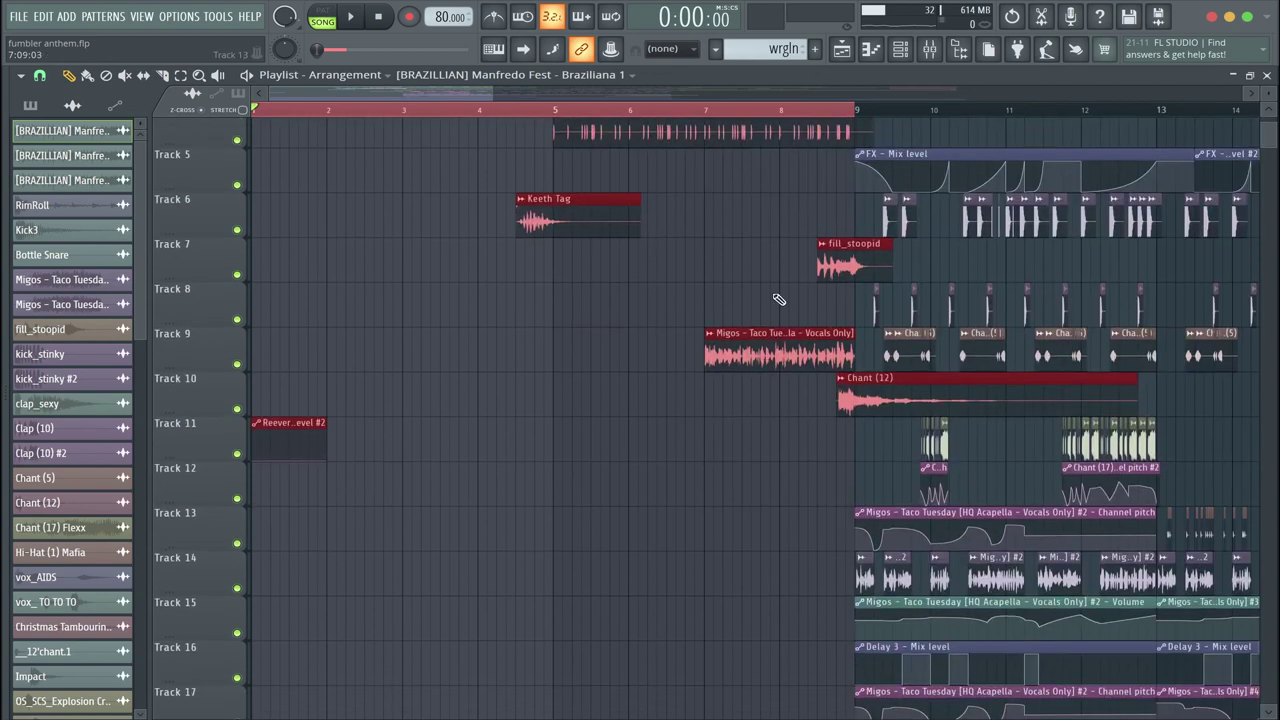
pyautogui.scroll(3, 774, 290)
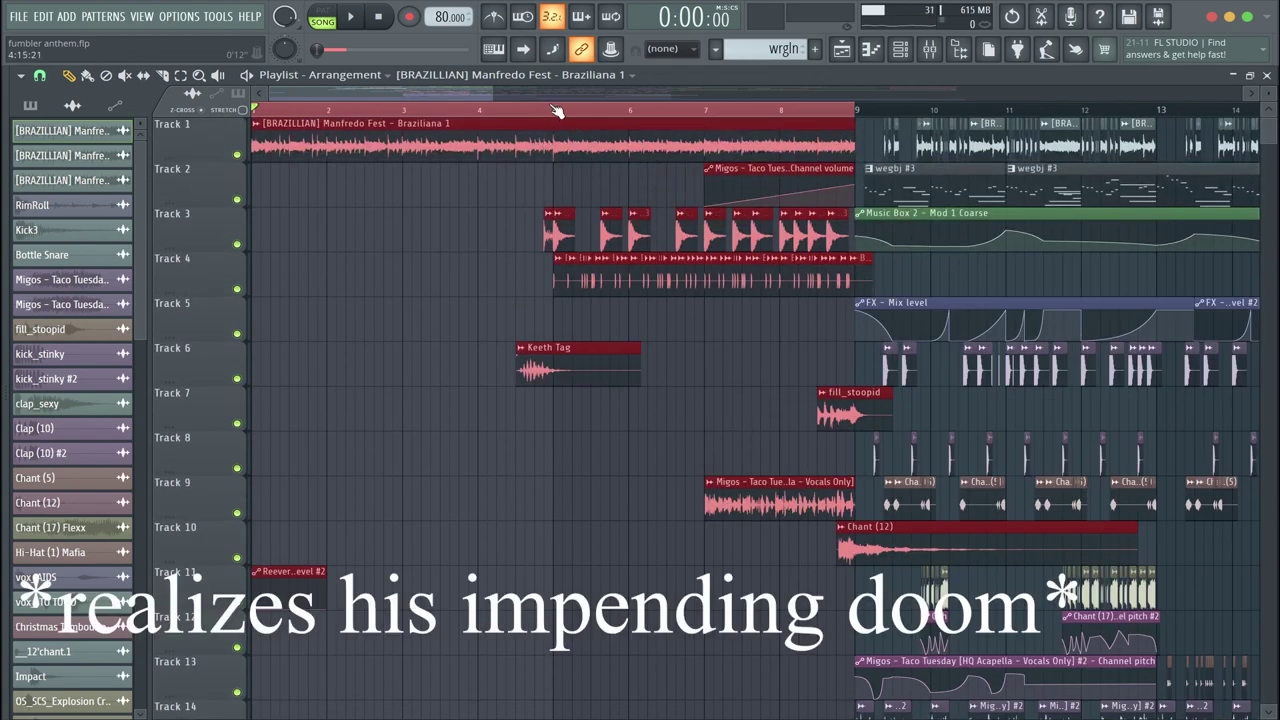
# Examine the Keeth Tag clip's channel settings, close them, and place the playhead at bar 5.
pyautogui.doubleClick(580, 372)
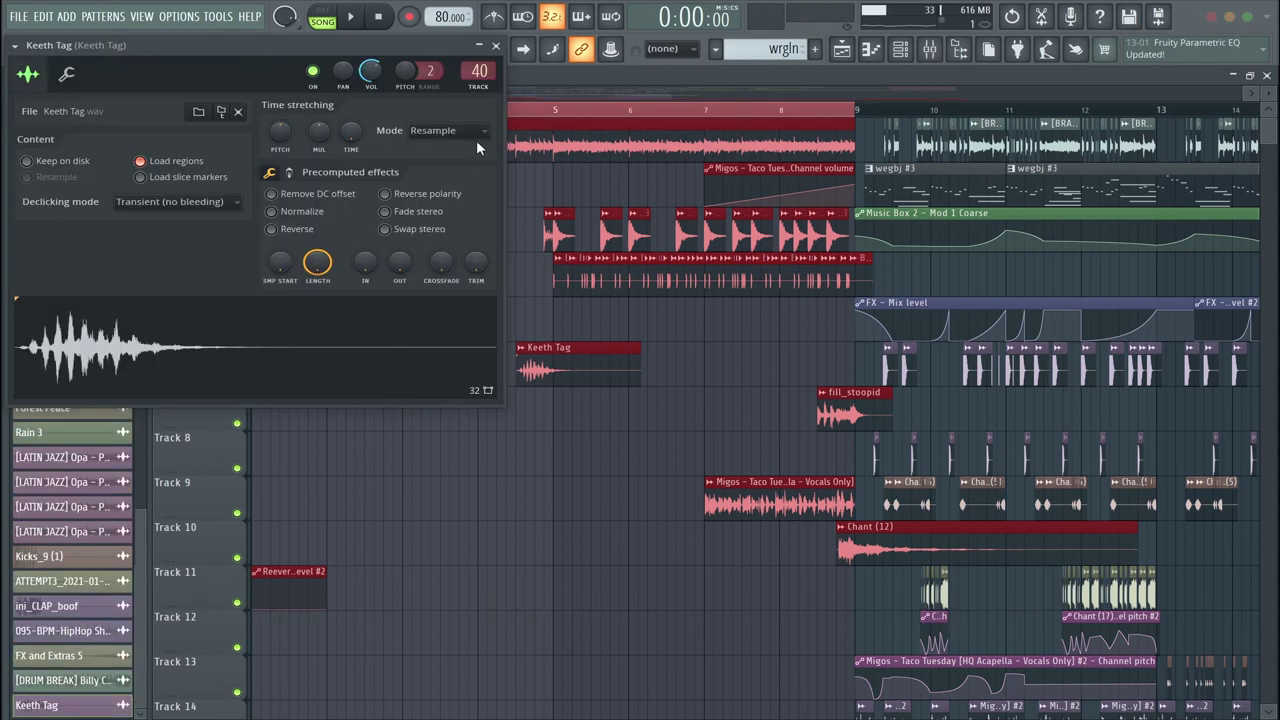
pyautogui.click(497, 47)
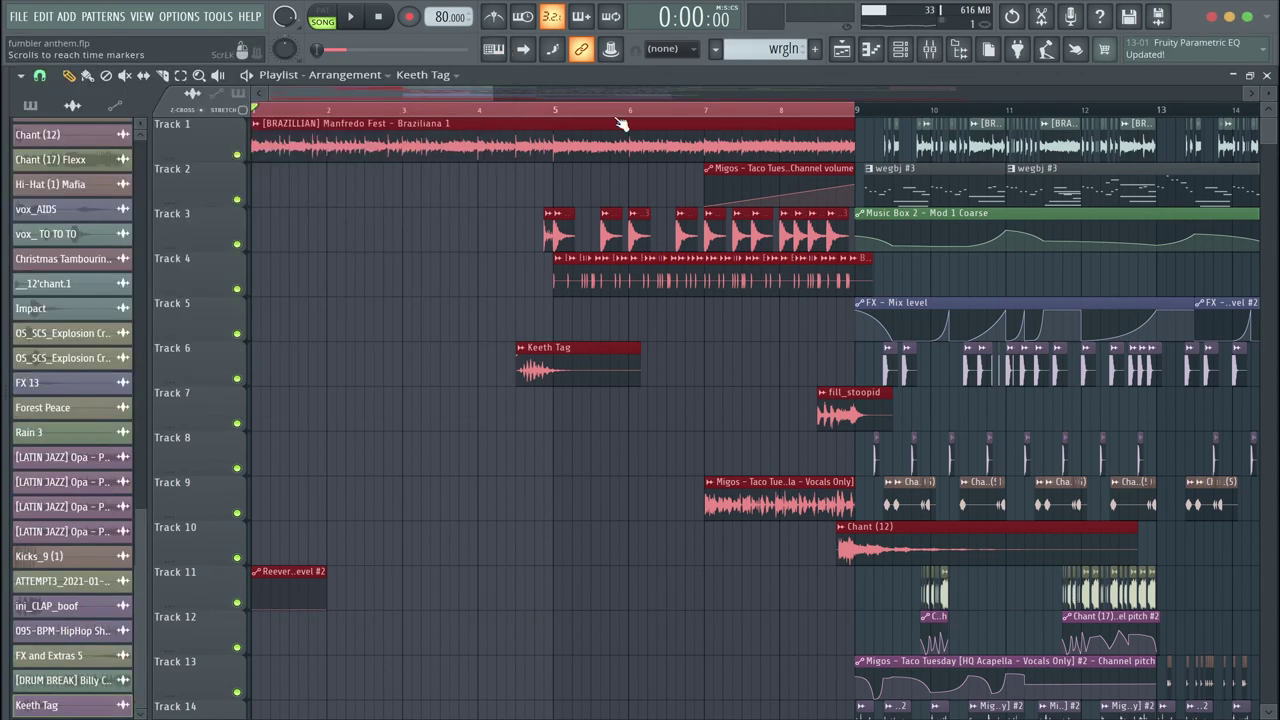
pyautogui.click(558, 113)
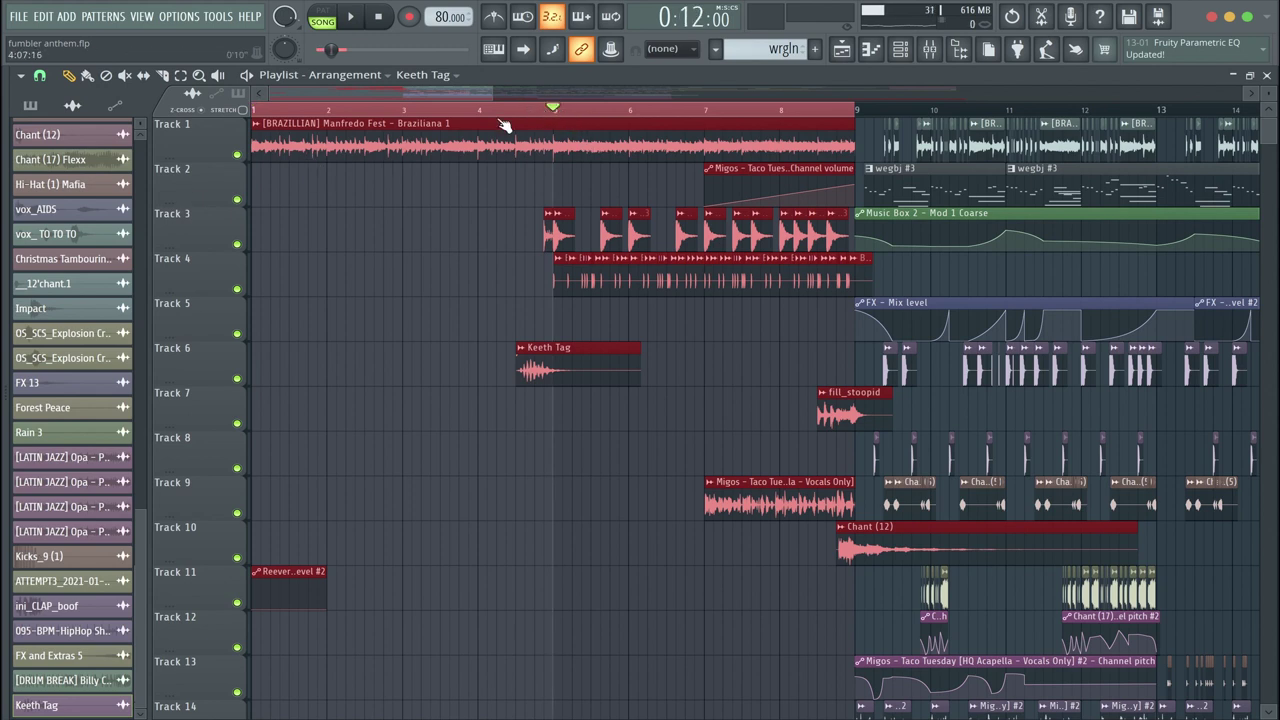
# Mute Track 1 to audition the intro's other layers, check the fill_stoopid clip, and restore Track 1.
pyautogui.click(237, 156)
pyautogui.press('space')
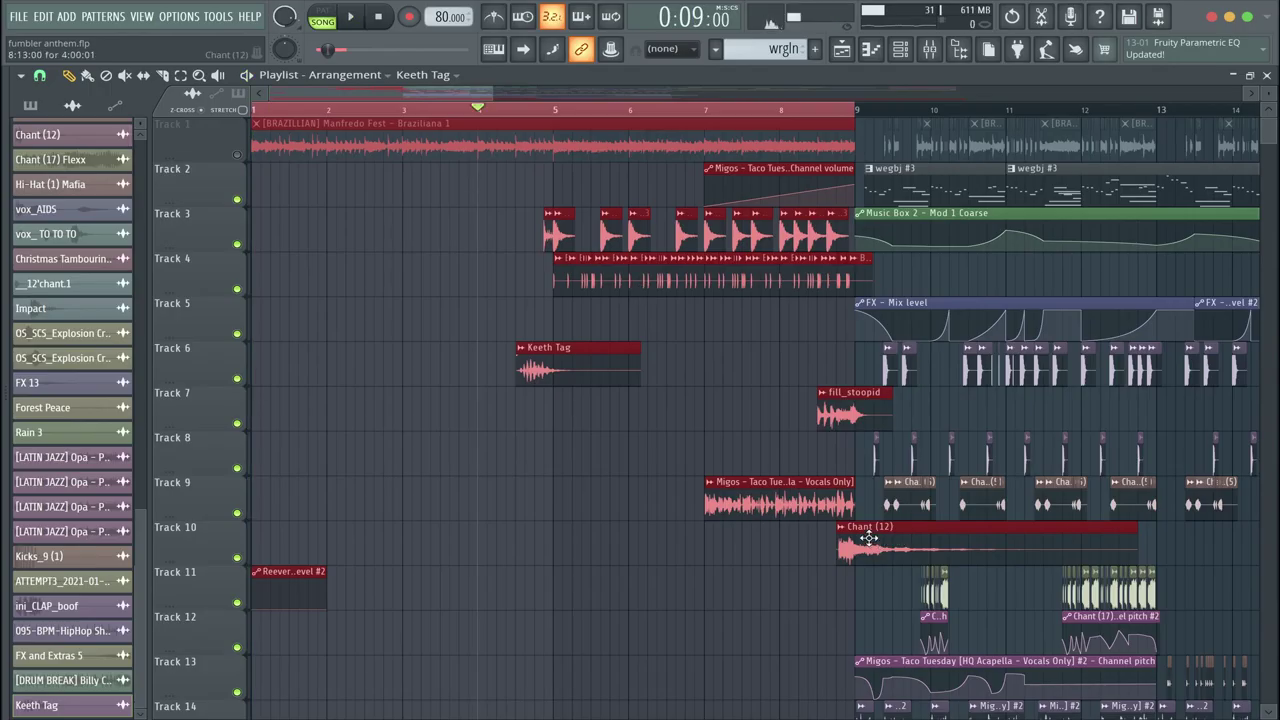
pyautogui.click(880, 541)
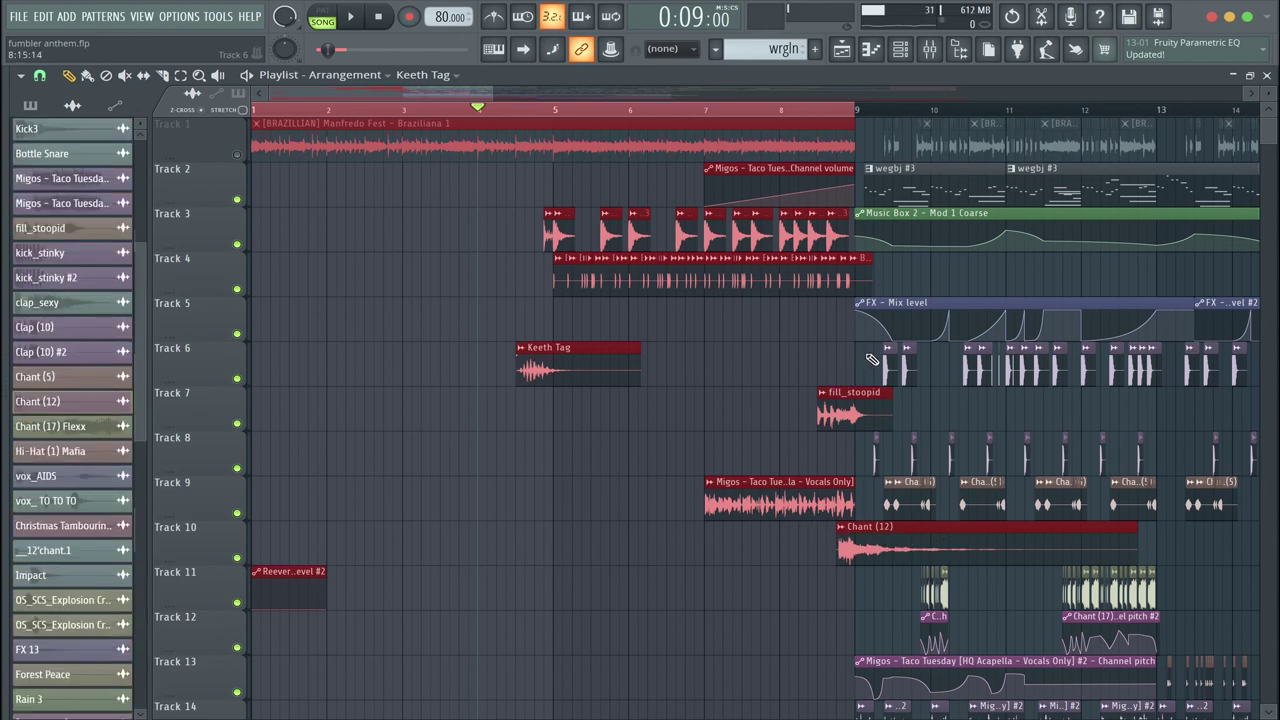
pyautogui.doubleClick(848, 414)
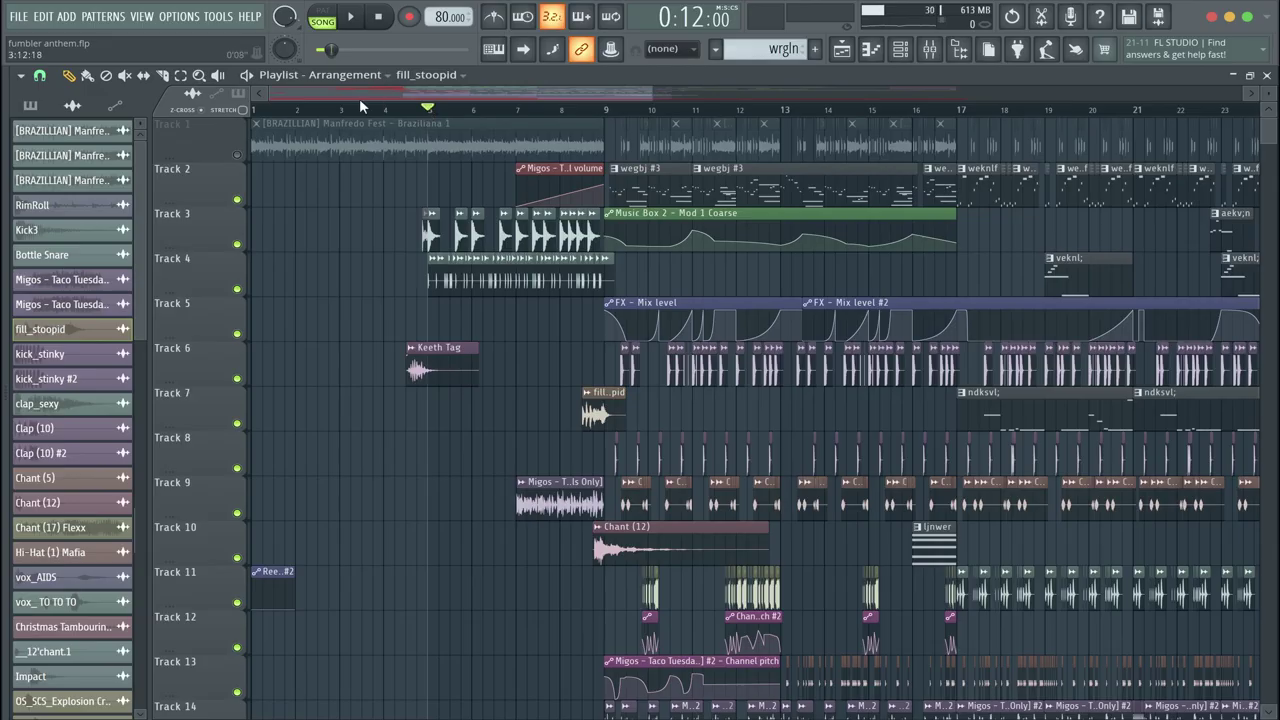
pyautogui.click(237, 156)
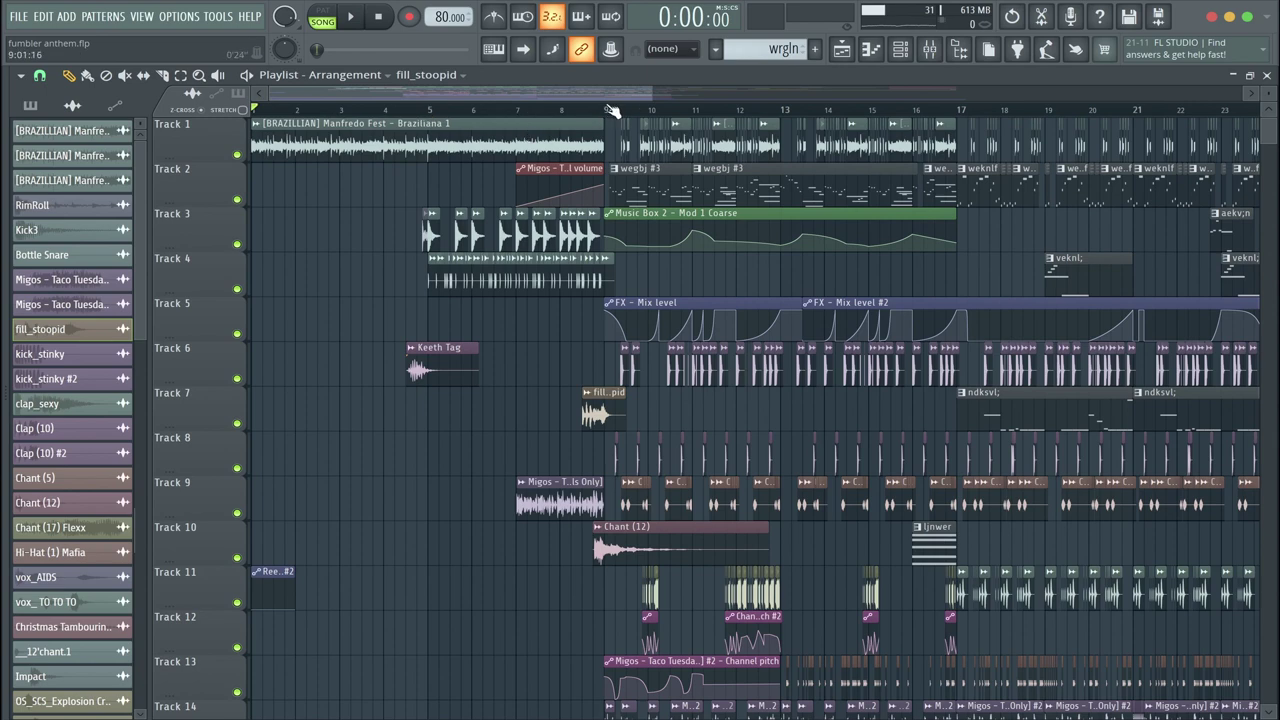
# Select bars 1 to 9, play the intro through, and mute Track 10.
pyautogui.moveTo(613, 110); pyautogui.dragTo(252, 110)
pyautogui.press('space')
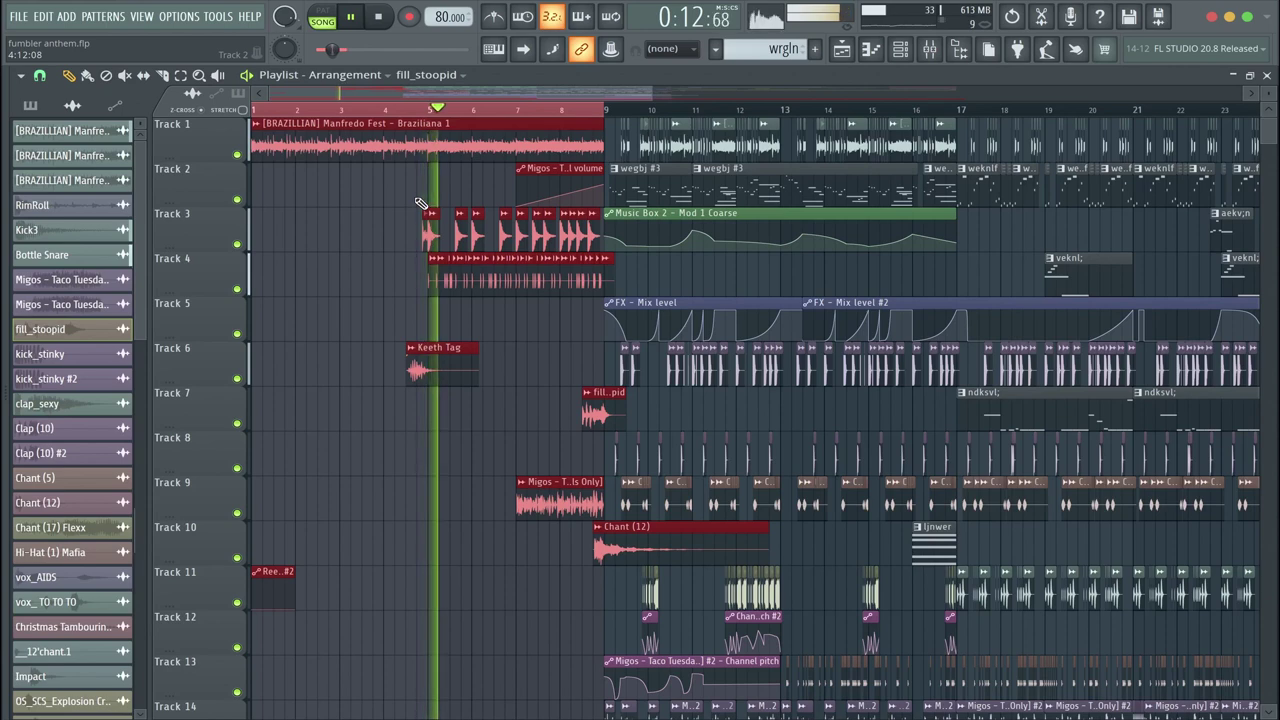
pyautogui.click(238, 557)
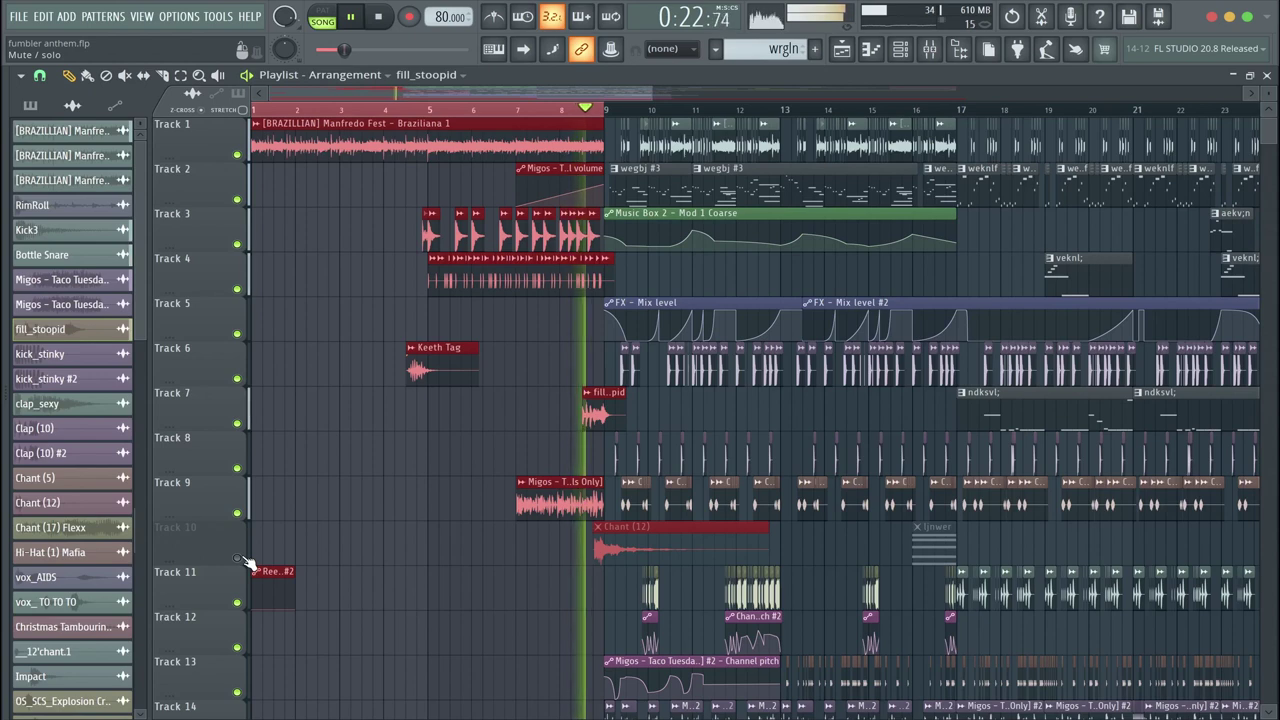
pyautogui.press('space')
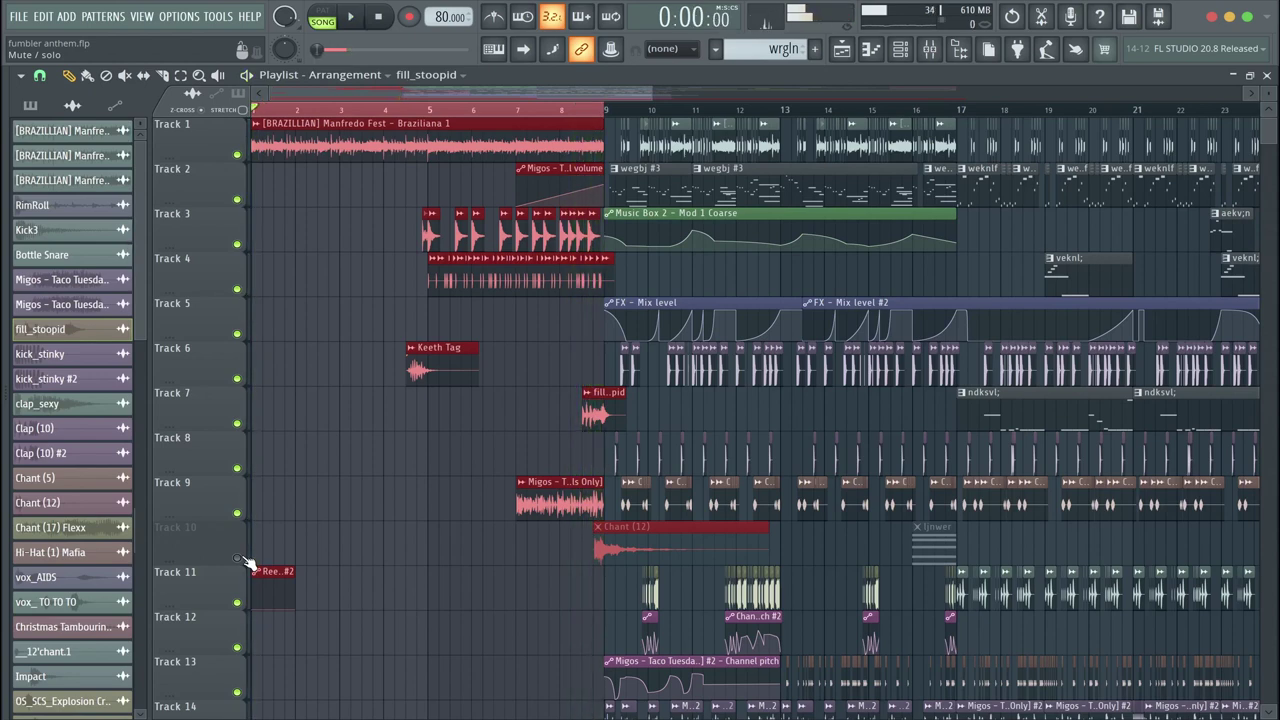
# Place the playhead at bar 9, solo Track 1, and play the sample chops from there.
pyautogui.click(505, 100)
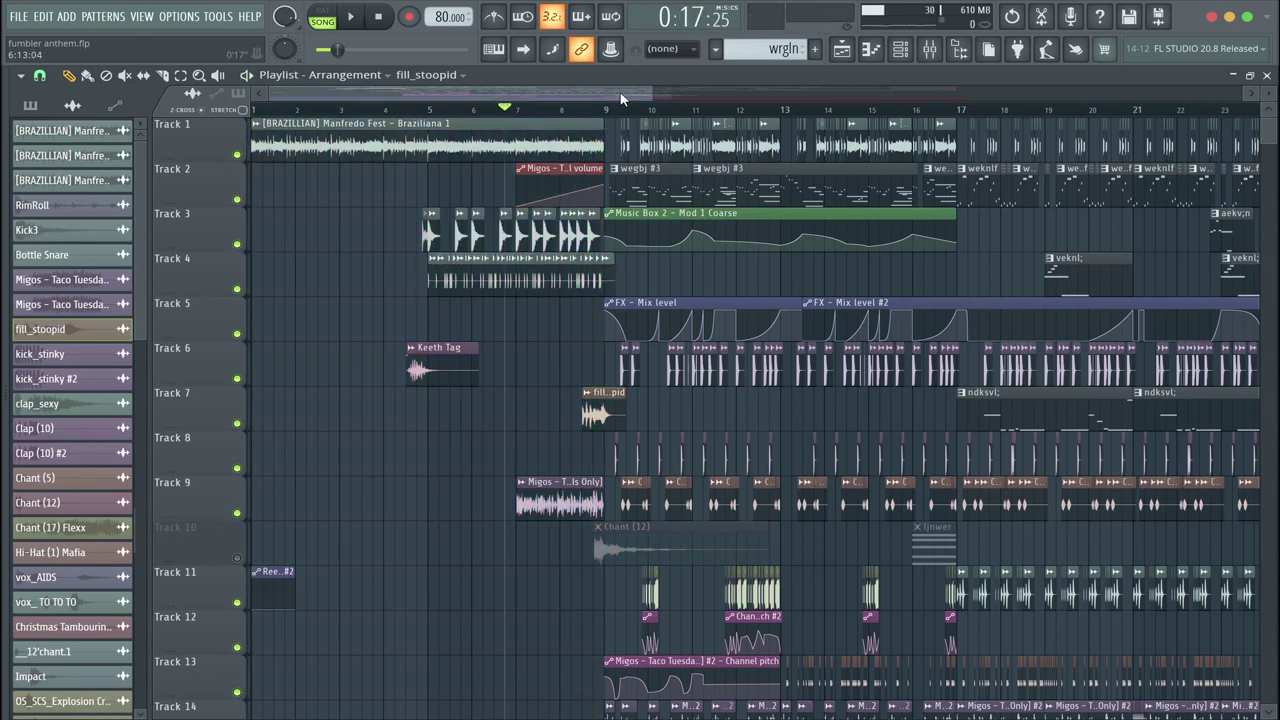
pyautogui.moveTo(681, 94); pyautogui.dragTo(687, 95)
pyautogui.hscroll(3, 687, 95)
pyautogui.click(360, 108)
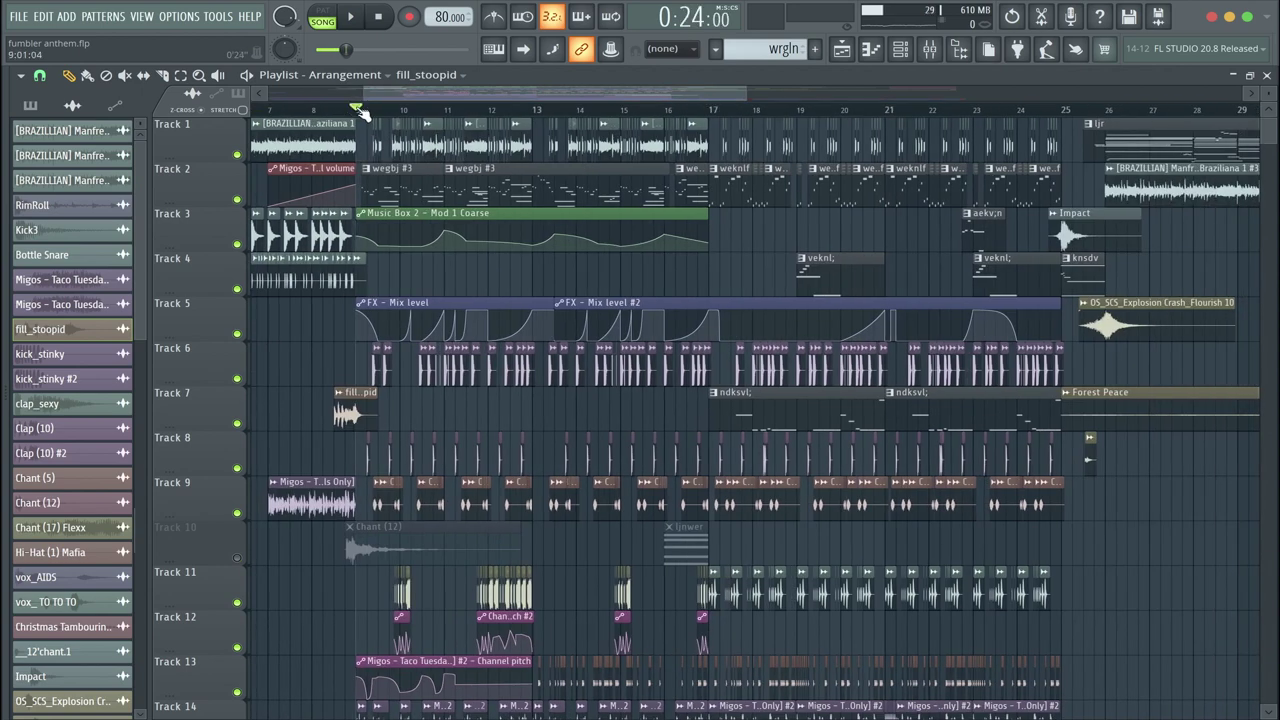
pyautogui.moveTo(748, 93); pyautogui.dragTo(547, 92)
pyautogui.press('space')
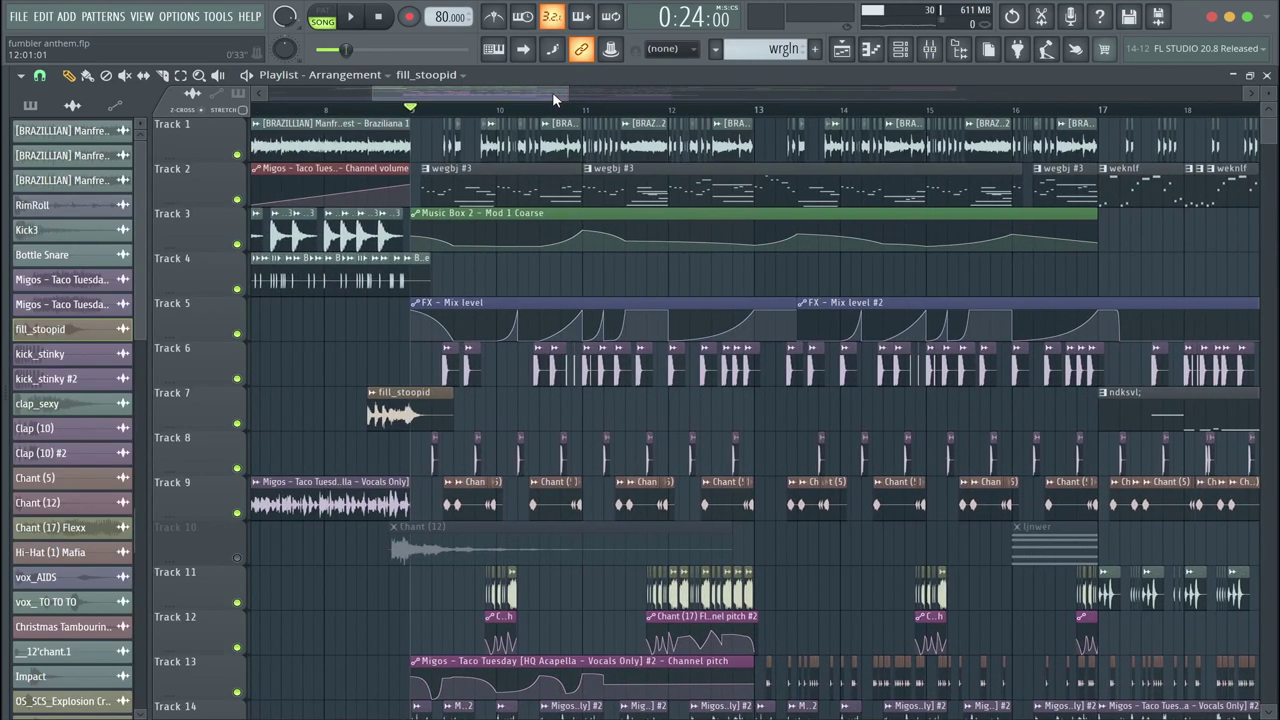
pyautogui.keyDown('ctrl'); pyautogui.click(237, 154); pyautogui.keyUp('ctrl')
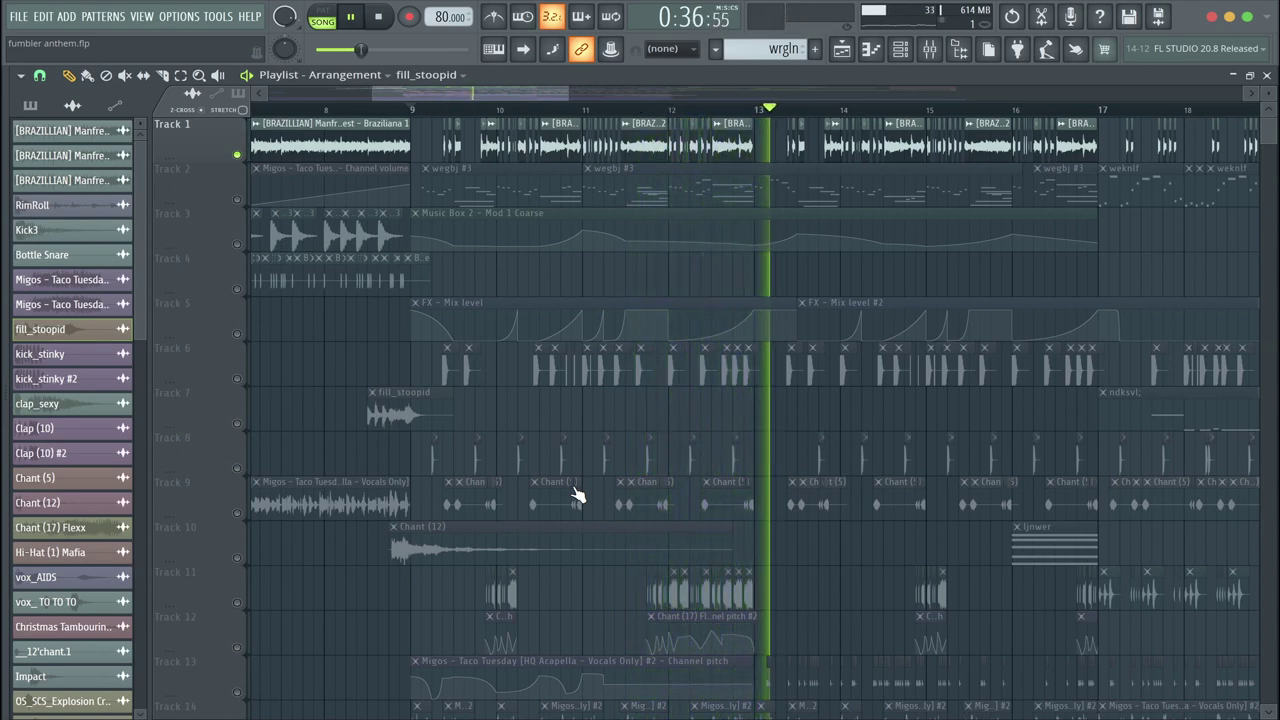
pyautogui.press('space')
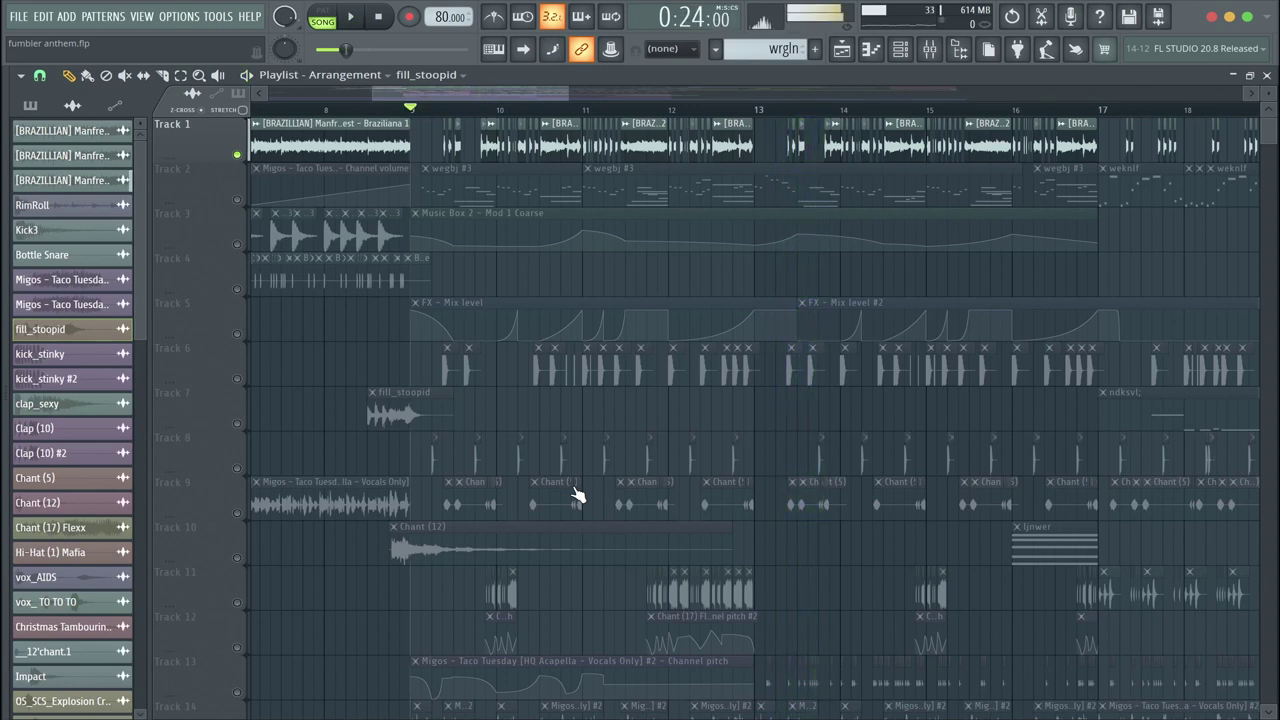
# Set the declicking mode of the Braziliana 1 #2 sample on Track 1 to Transient (bleeding).
pyautogui.doubleClick(492, 150)
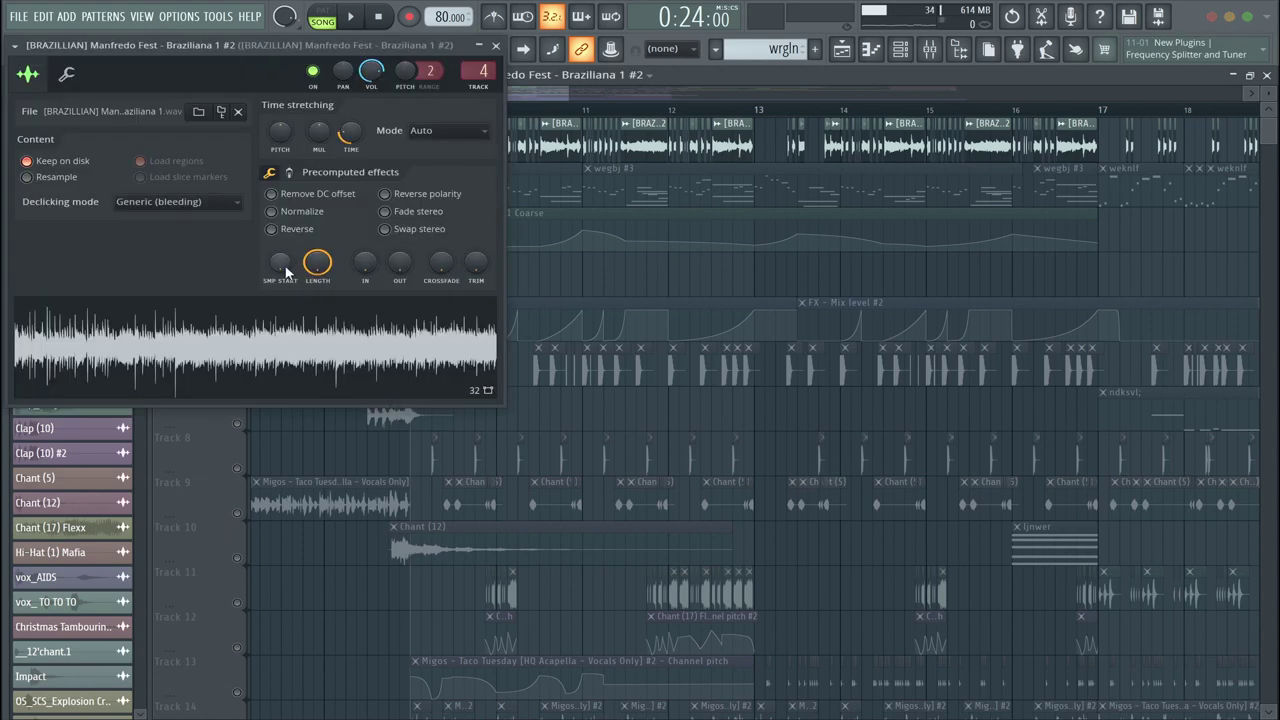
pyautogui.click(210, 203)
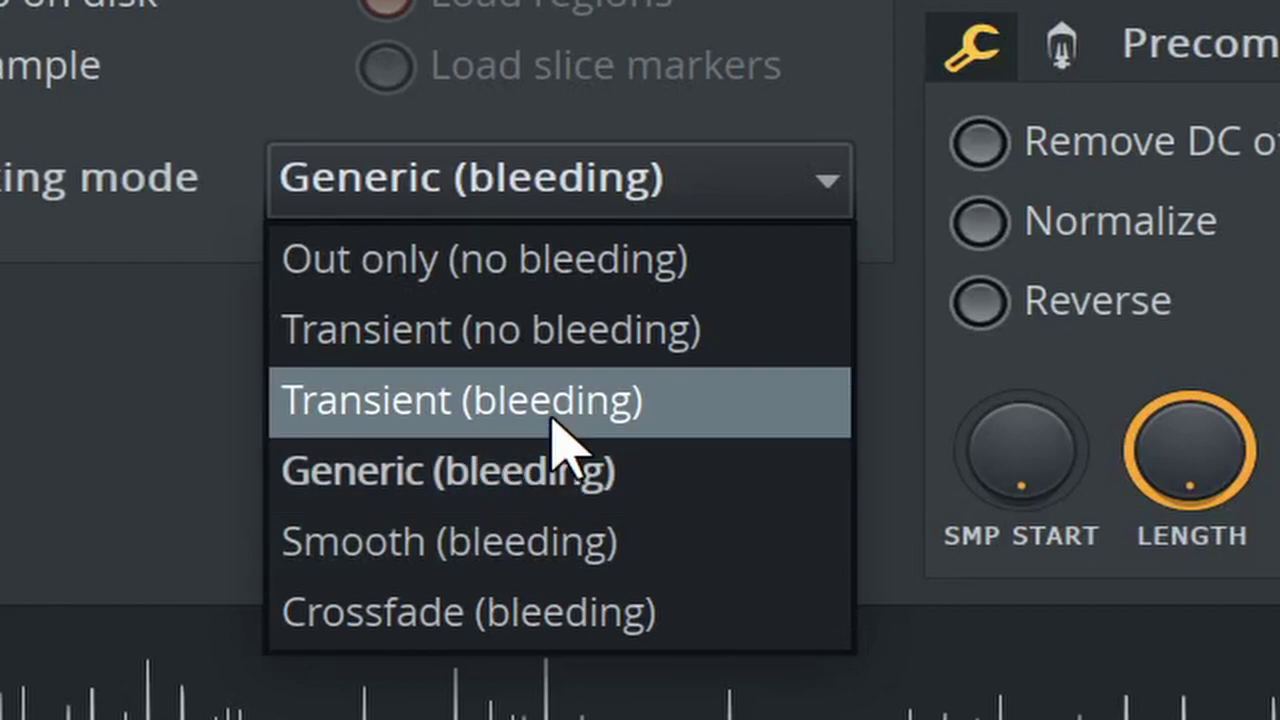
pyautogui.click(508, 405)
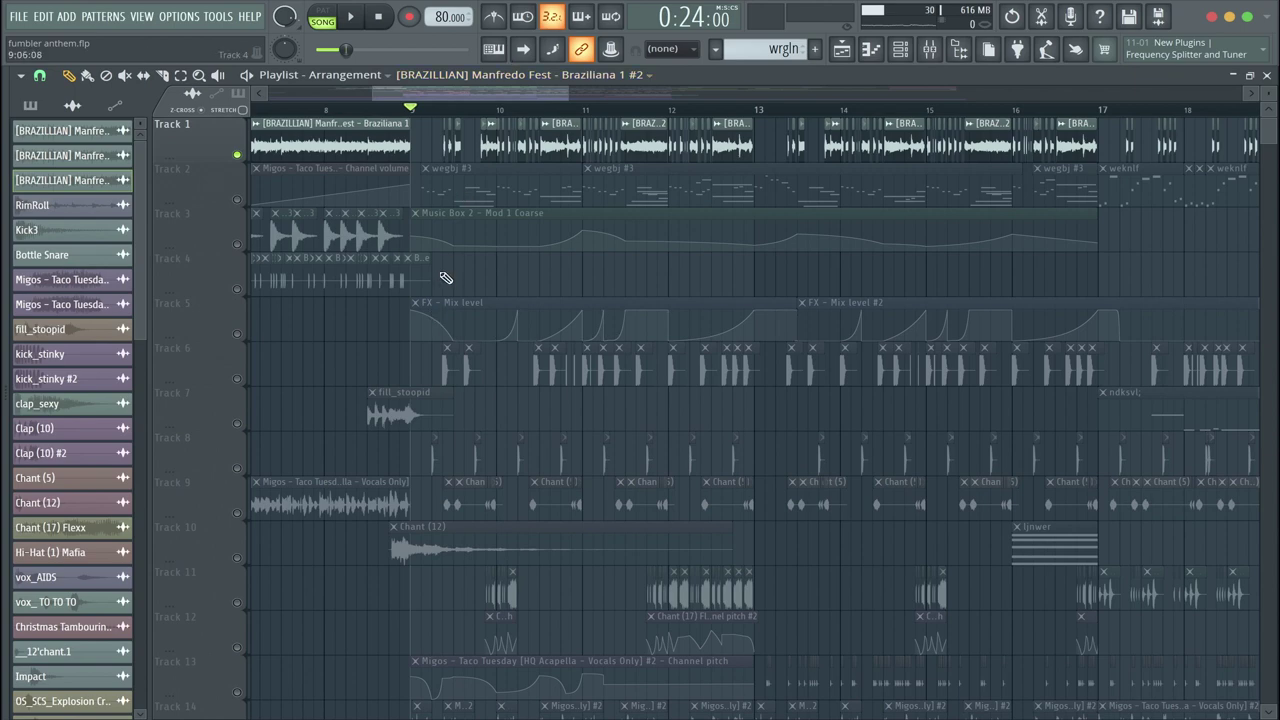
# Set the Braziliana 1 #2 sample's declicking mode to Out only (no bleeding) and close its settings.
pyautogui.scroll(6, 446, 192)
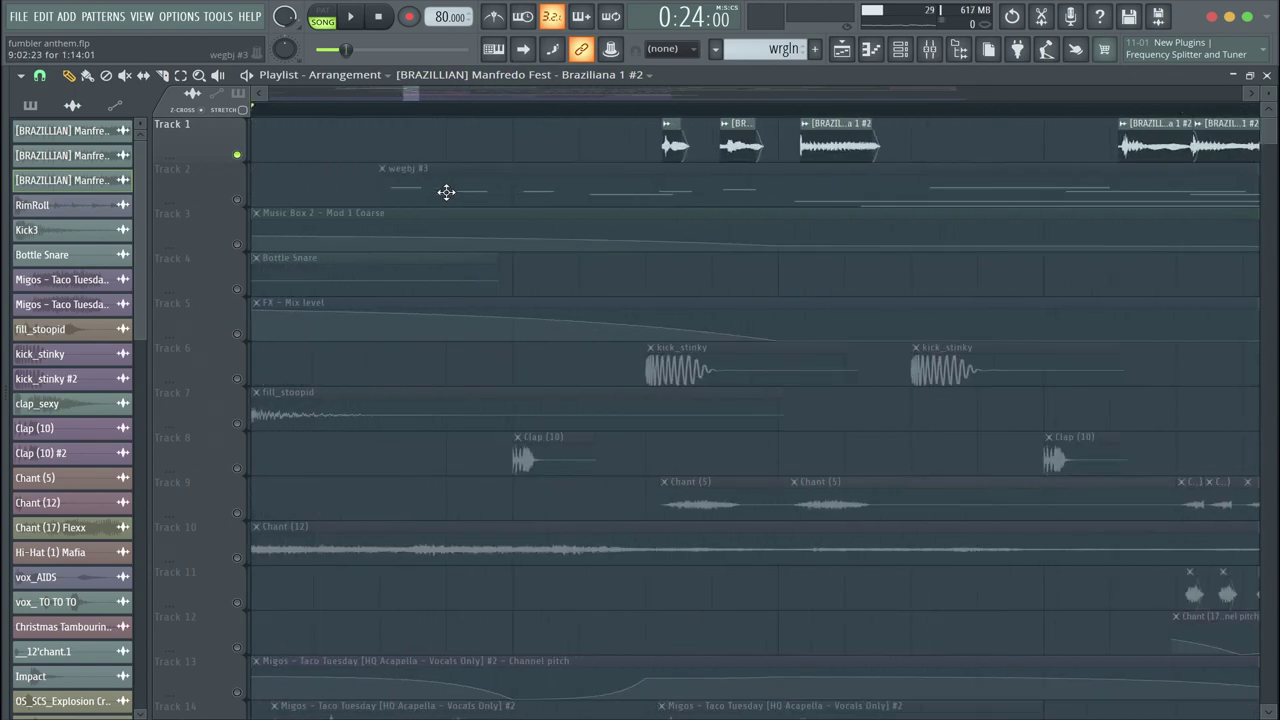
pyautogui.doubleClick(732, 148)
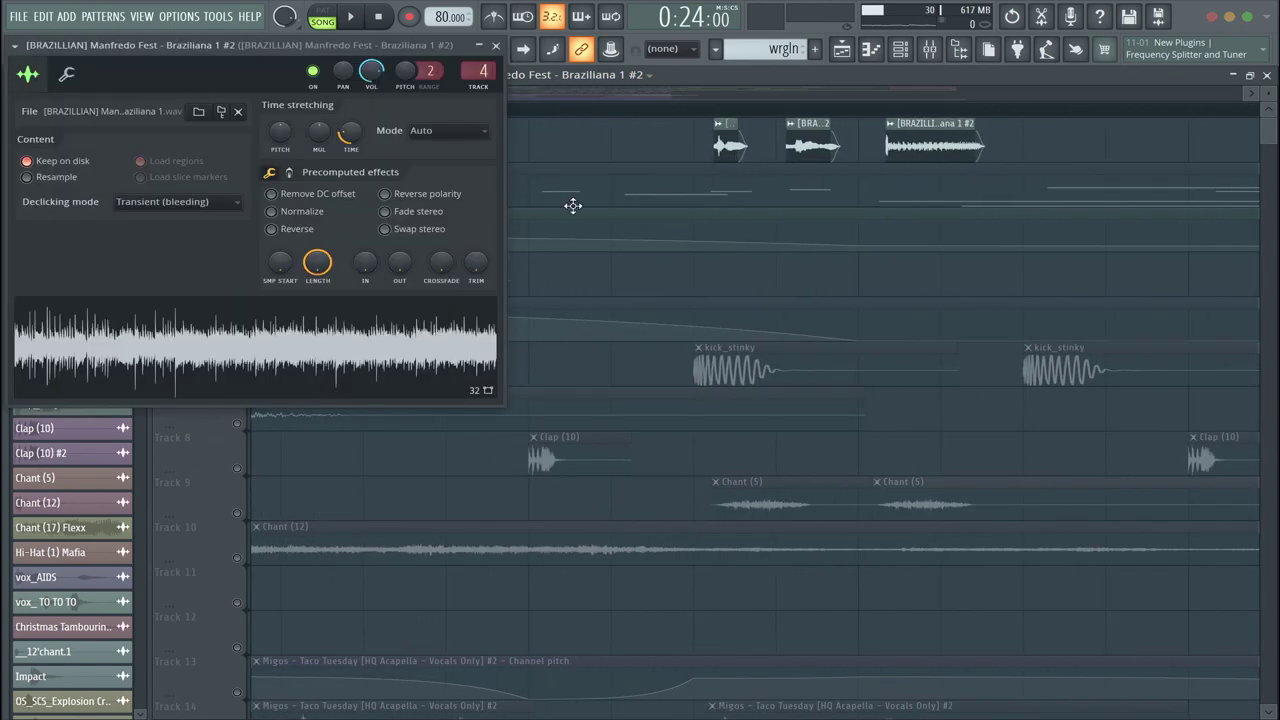
pyautogui.click(229, 204)
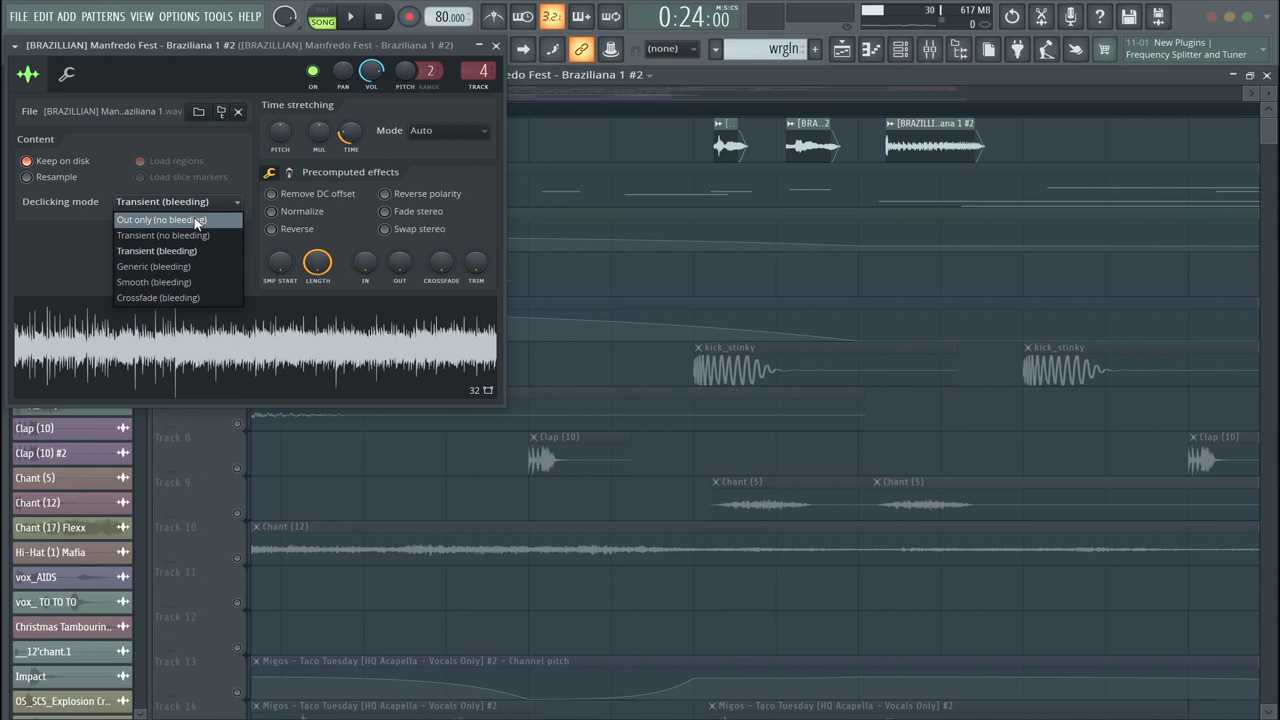
pyautogui.click(196, 221)
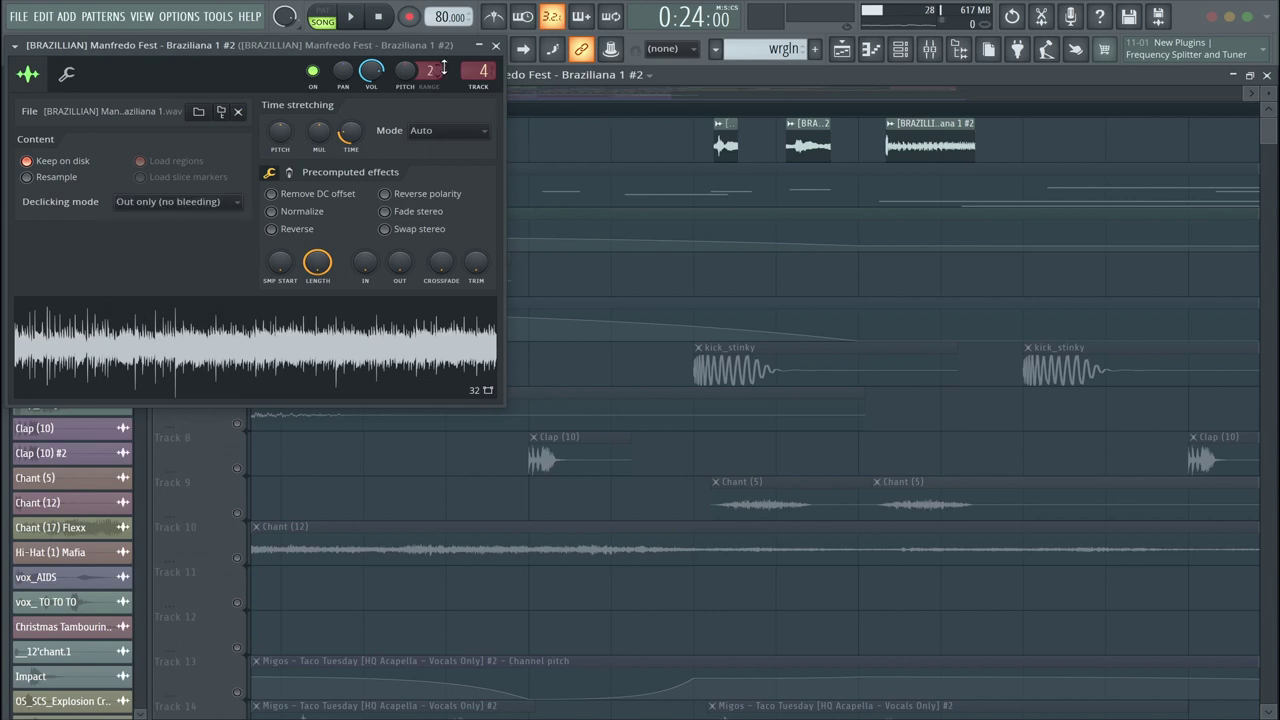
pyautogui.click(495, 45)
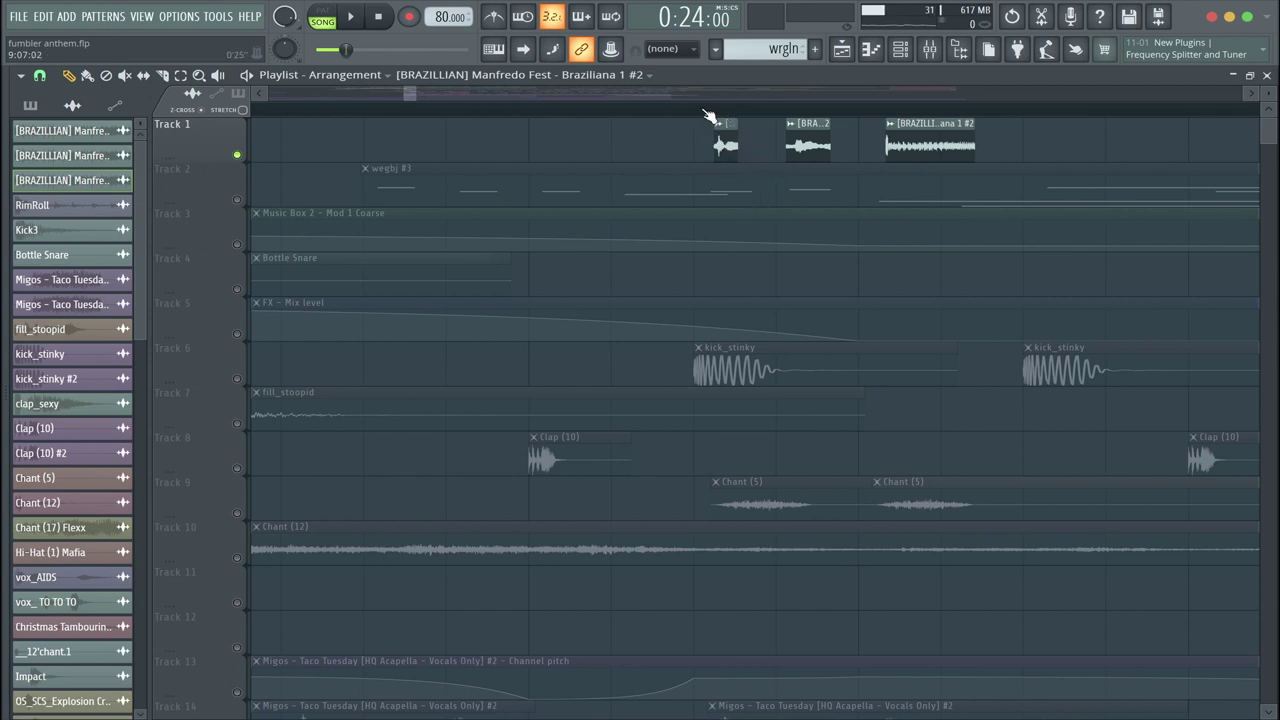
# Set the Braziliana 1 #2 sample's declicking mode to Generic (bleeding) and close its settings.
pyautogui.moveTo(711, 107); pyautogui.dragTo(693, 108)
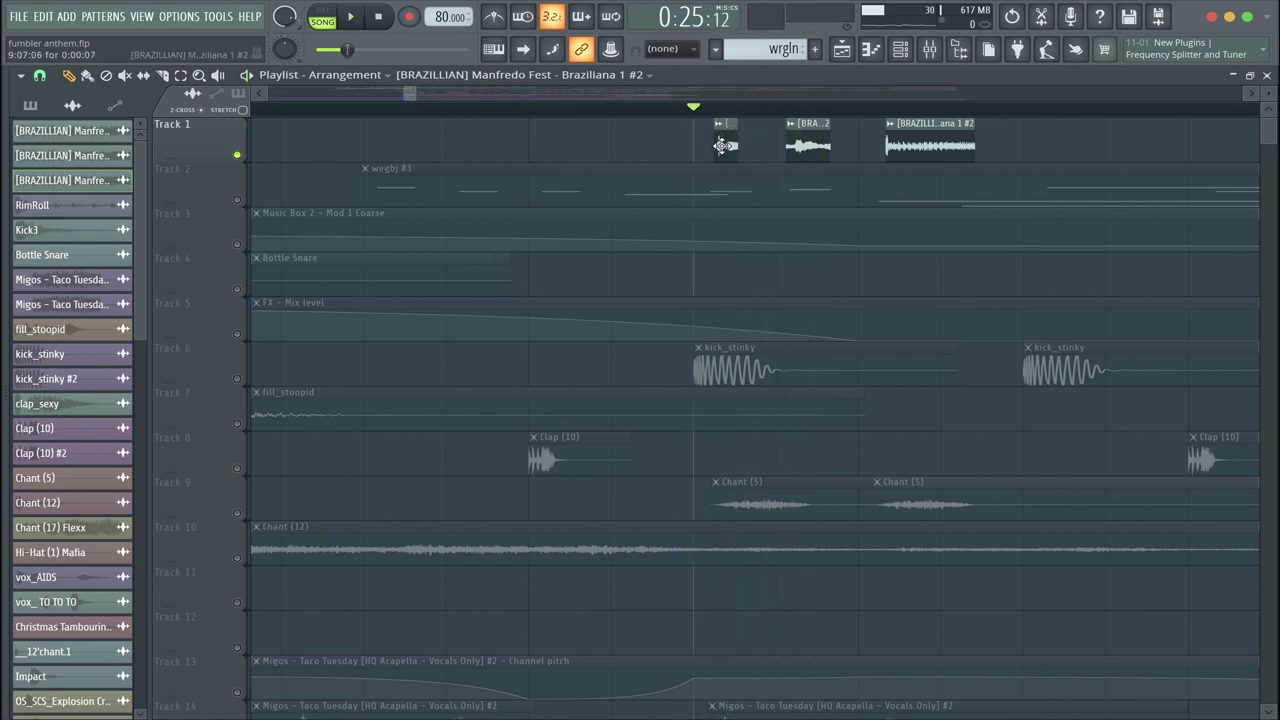
pyautogui.doubleClick(722, 146)
pyautogui.click(179, 205)
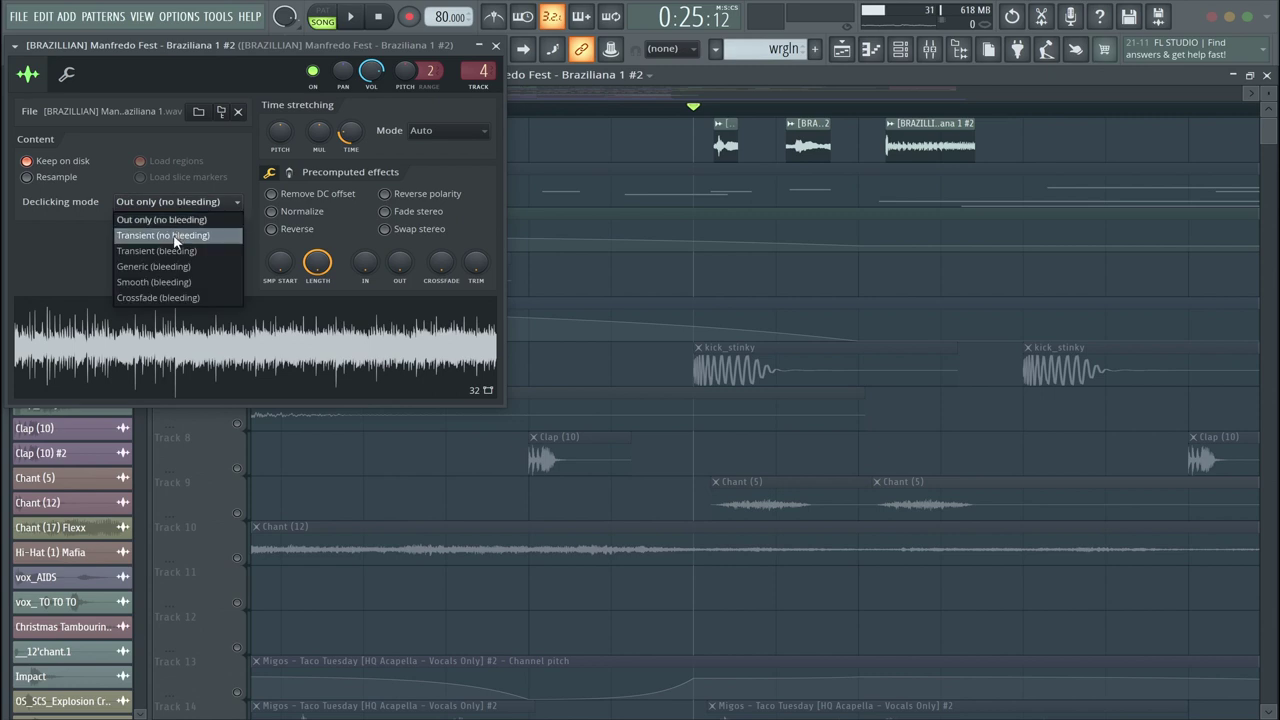
pyautogui.click(171, 268)
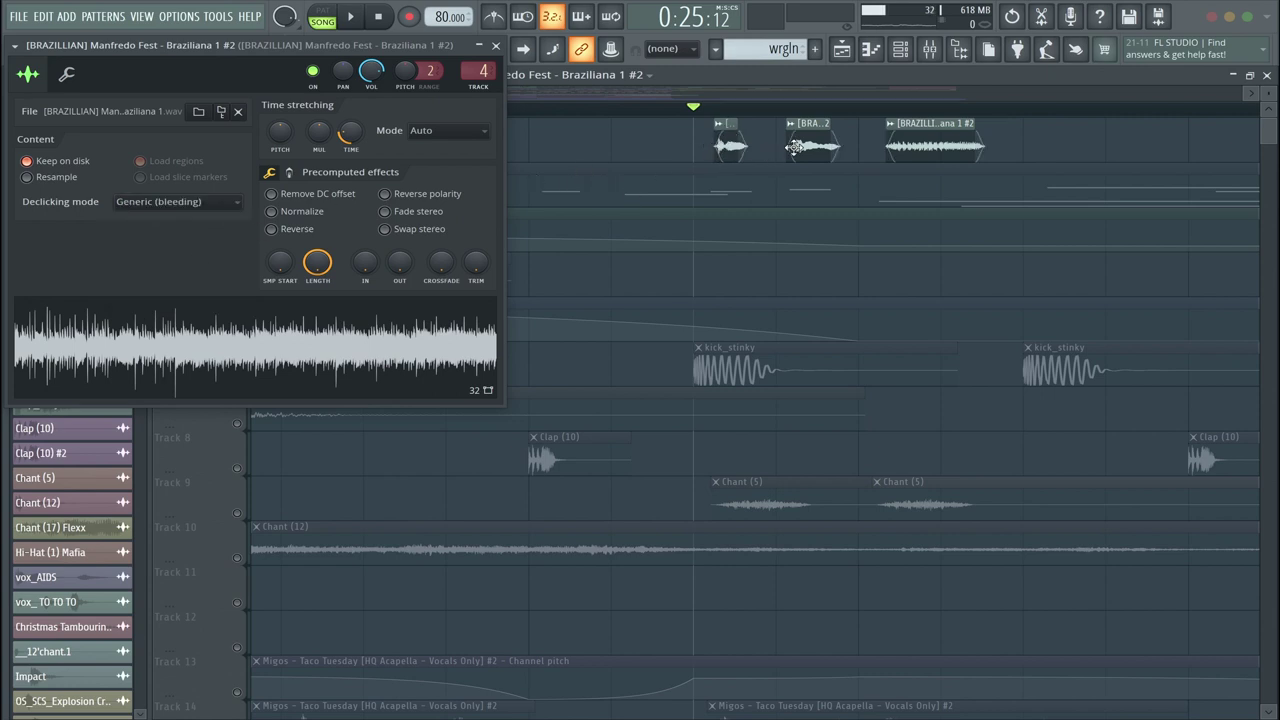
pyautogui.click(496, 47)
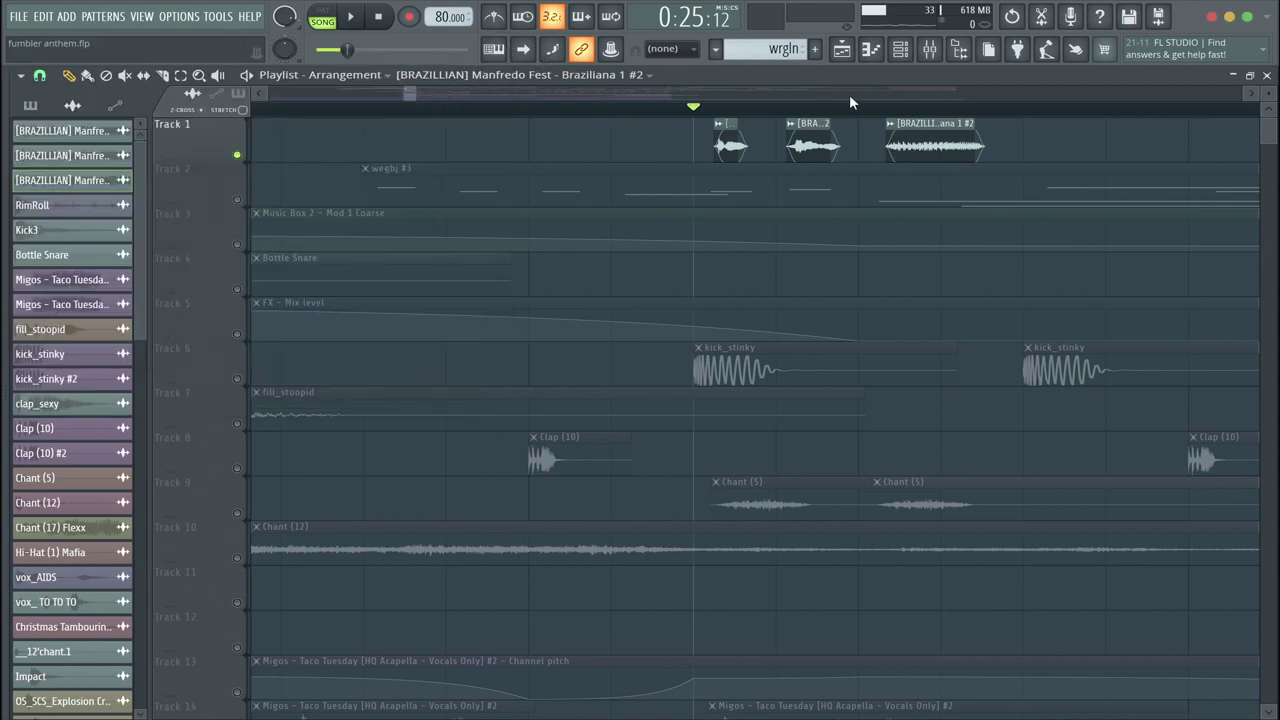
# Return the playhead to bar 9 after auditioning the soloed chops, and unmute Track 2 alongside Track 1.
pyautogui.moveTo(418, 97); pyautogui.dragTo(440, 100)
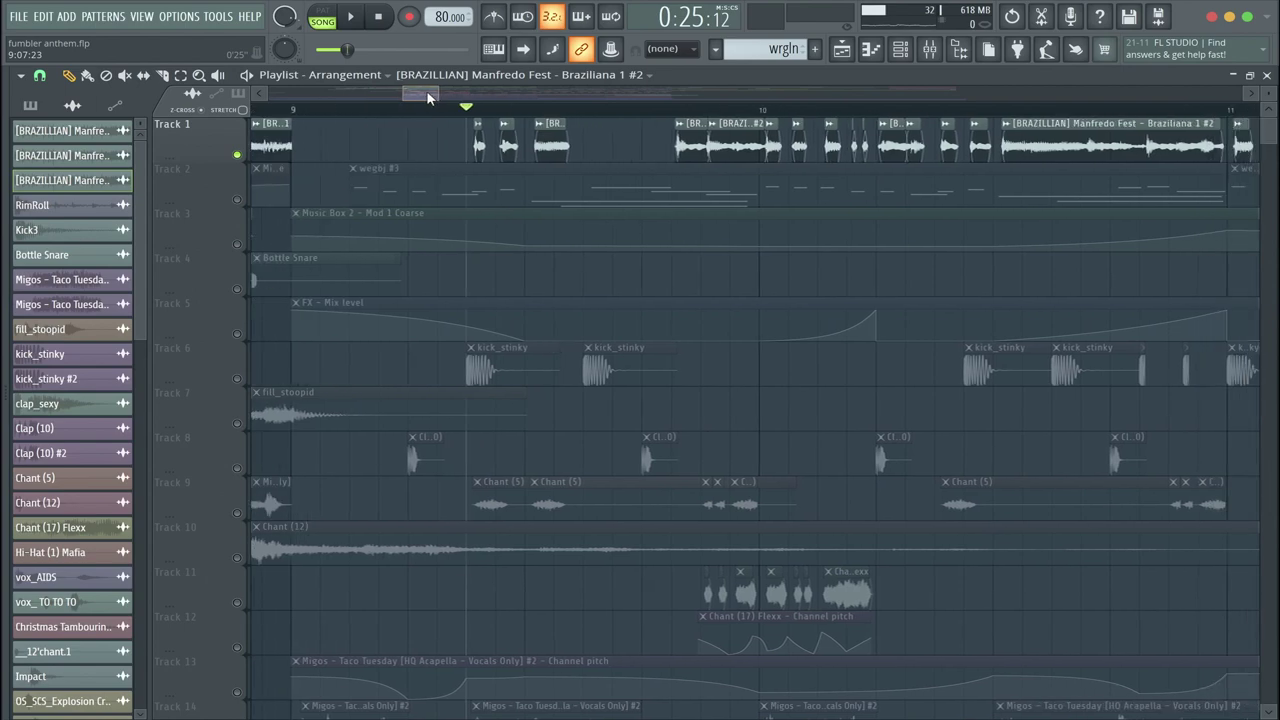
pyautogui.press('space')
pyautogui.press('space')
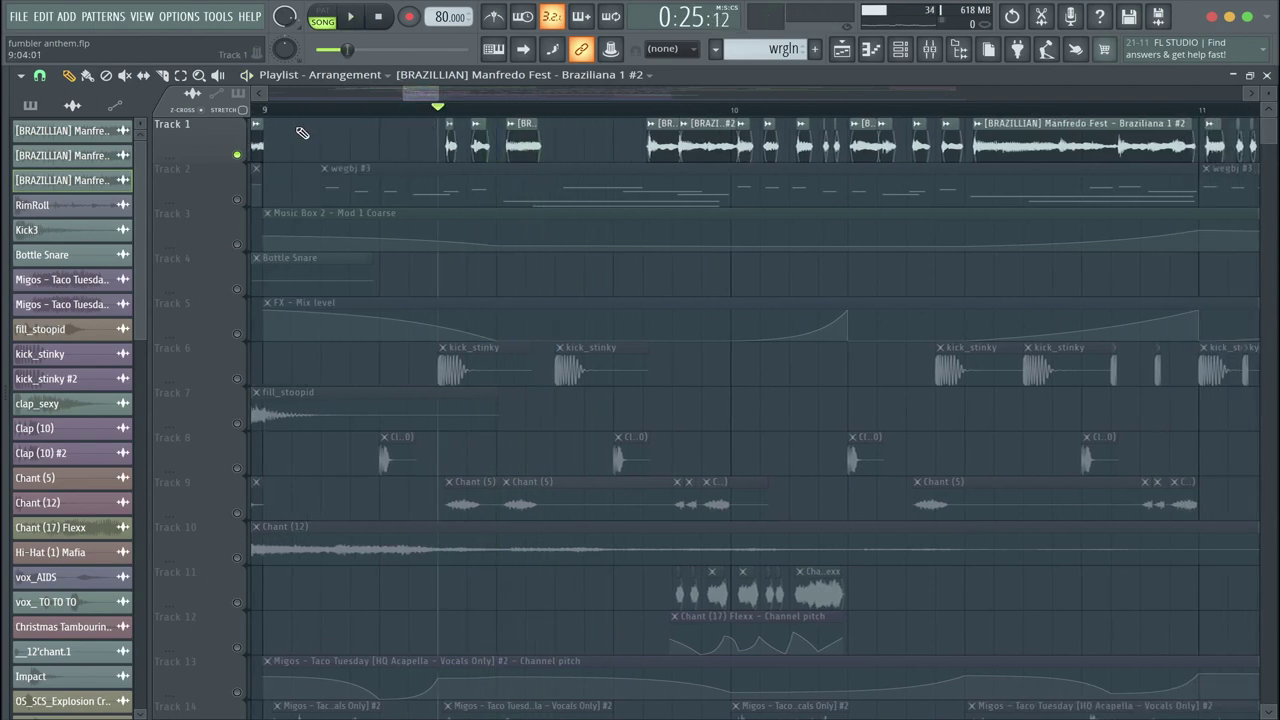
pyautogui.click(264, 110)
pyautogui.moveTo(435, 95); pyautogui.dragTo(537, 103)
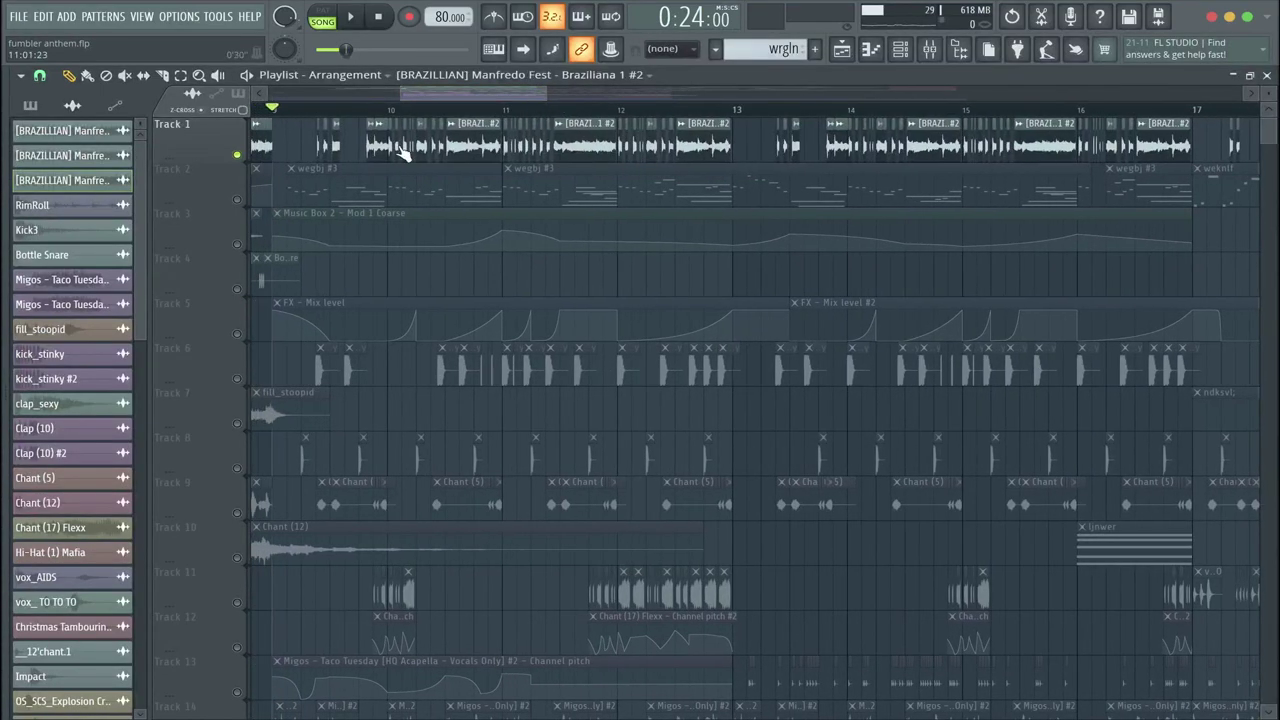
pyautogui.click(238, 200)
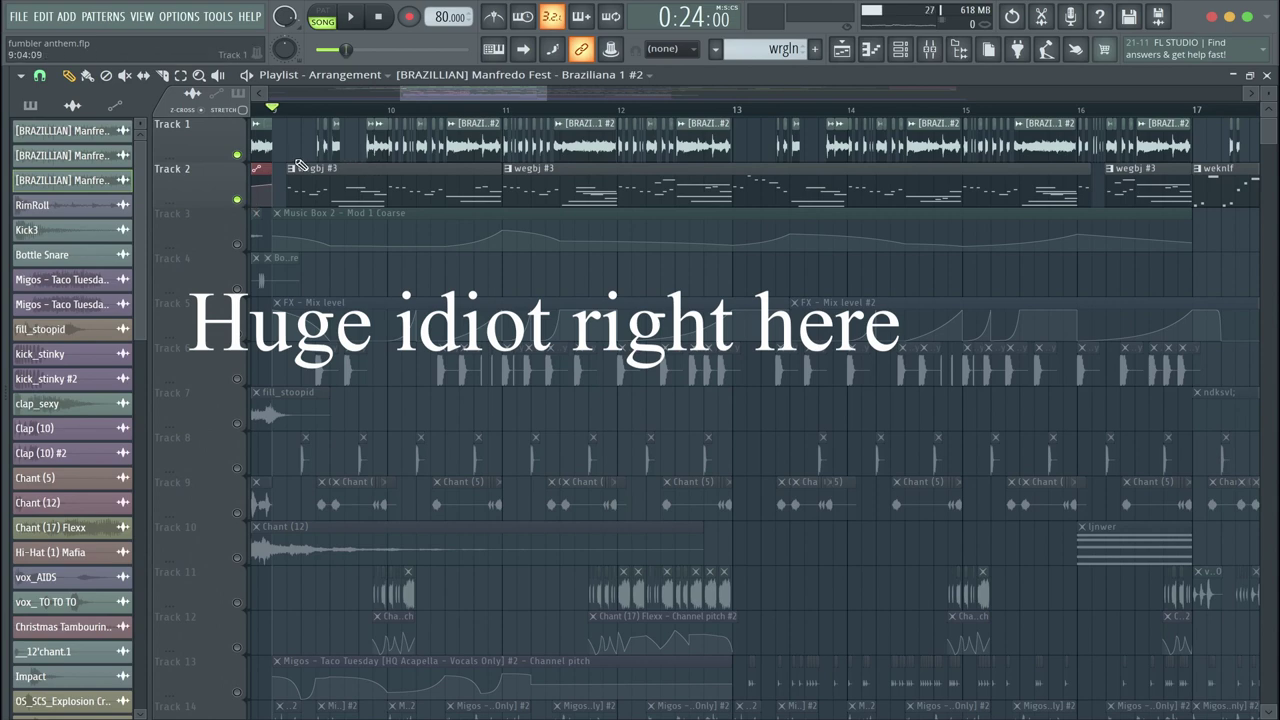
# Filter the channel rack to the Unsorted channels and open the Fruity DX10 synth.
pyautogui.click(901, 50)
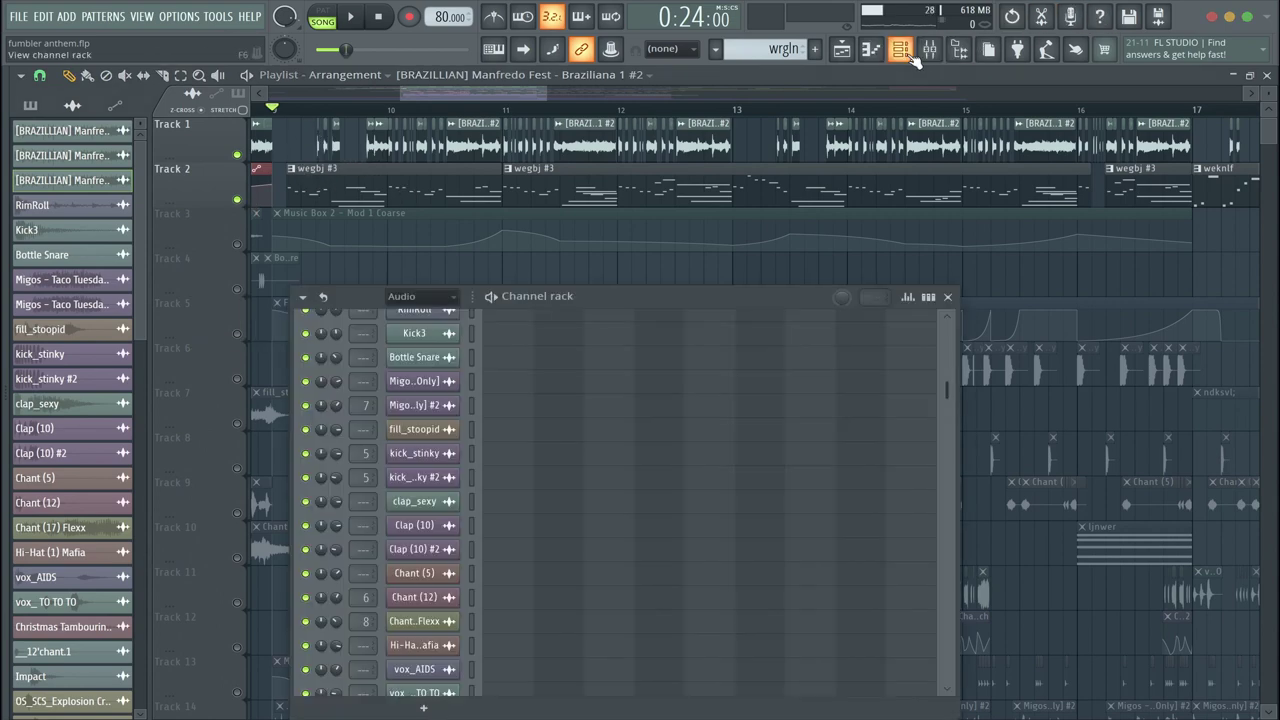
pyautogui.click(422, 297)
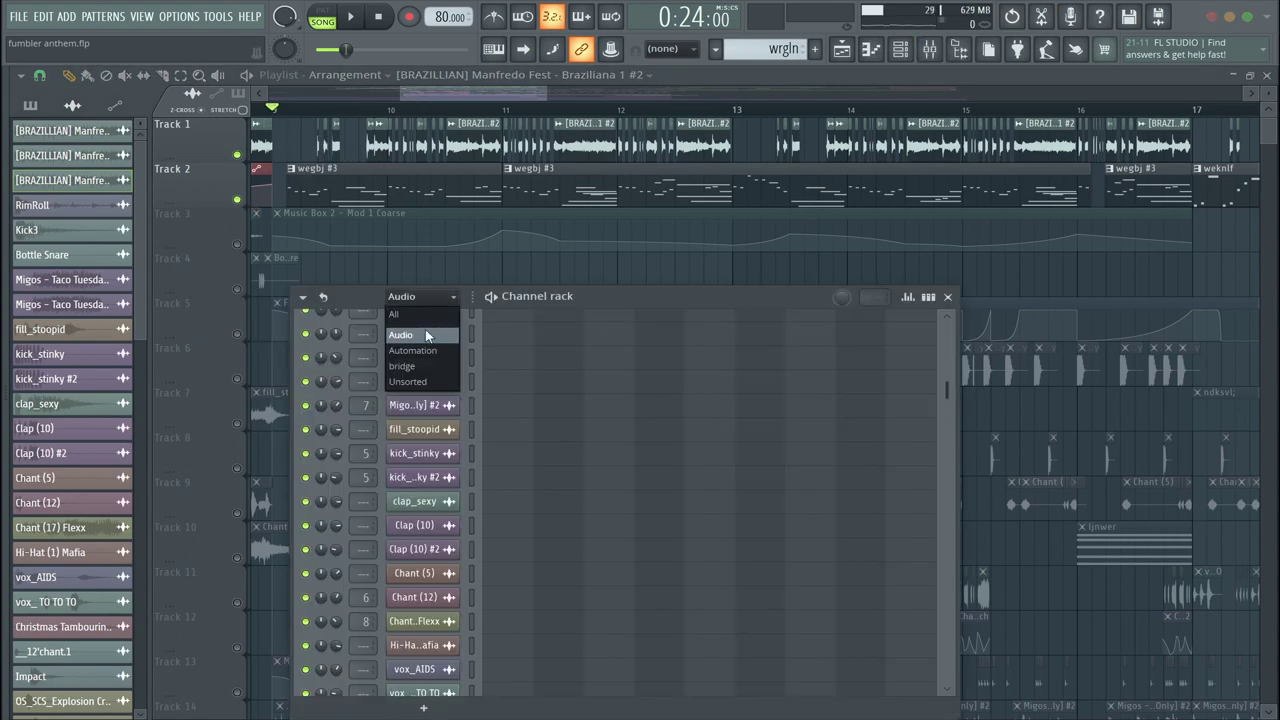
pyautogui.click(408, 381)
pyautogui.click(471, 503)
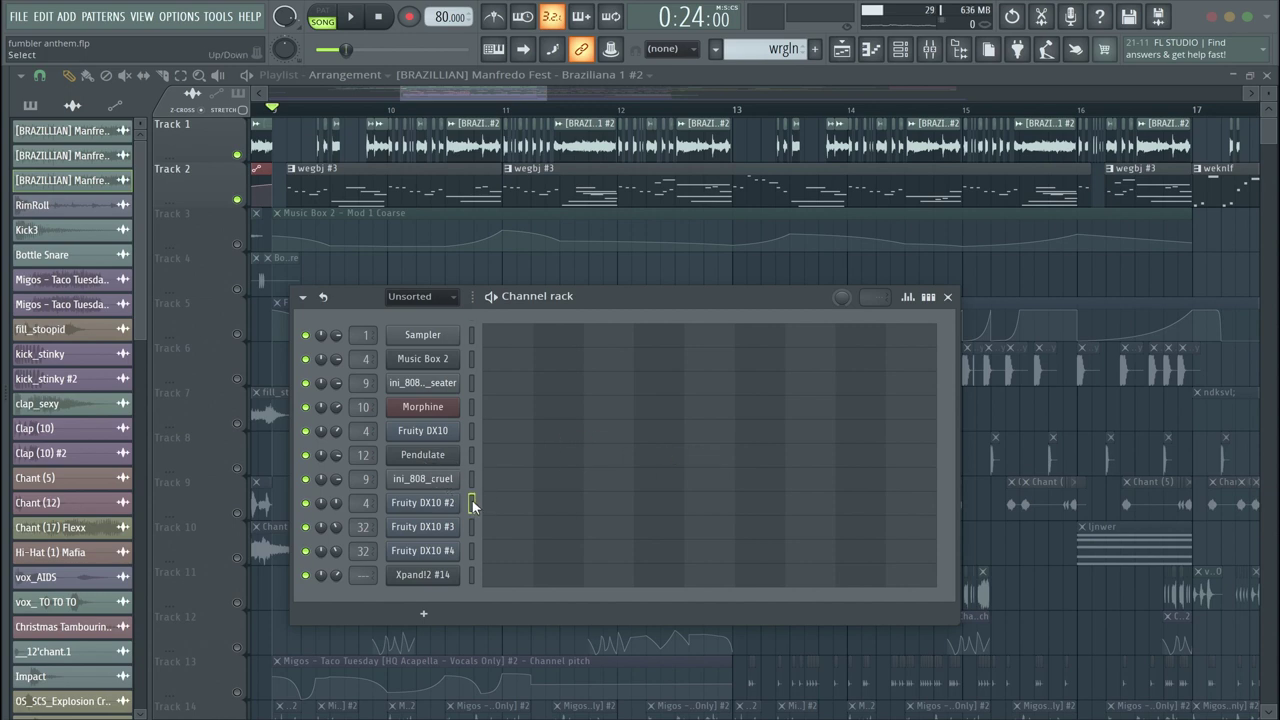
pyautogui.click(472, 431)
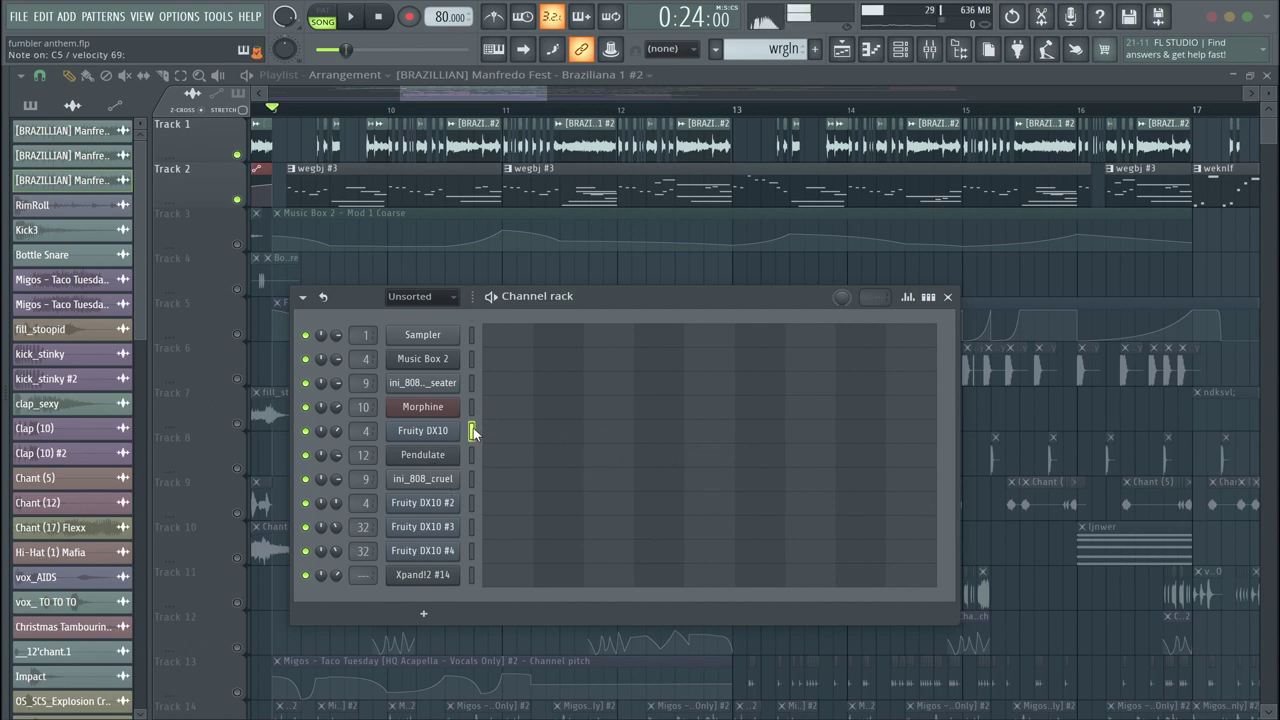
pyautogui.click(472, 431)
pyautogui.click(450, 432)
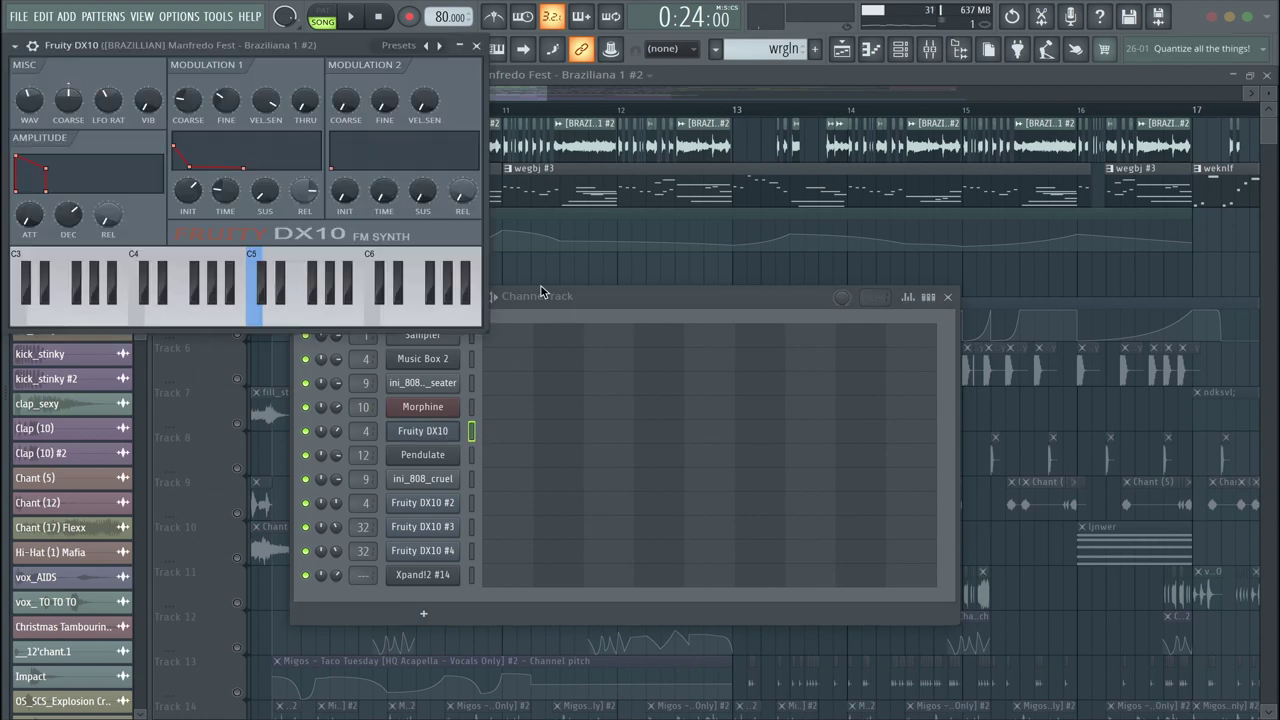
# Audition a few notes on the Fruity DX10 synth, and close both the synth and the channel rack.
pyautogui.moveTo(277, 42); pyautogui.dragTo(456, 52)
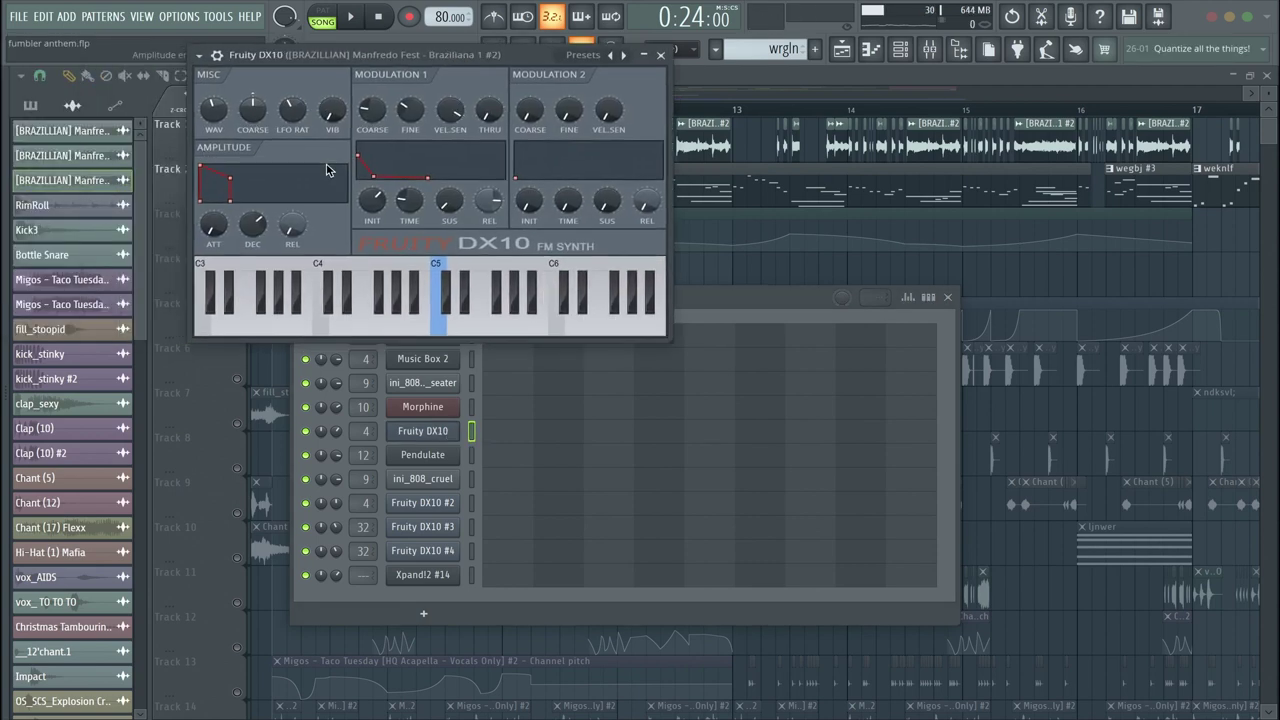
pyautogui.press('x')
pyautogui.press('c')
pyautogui.press('v')
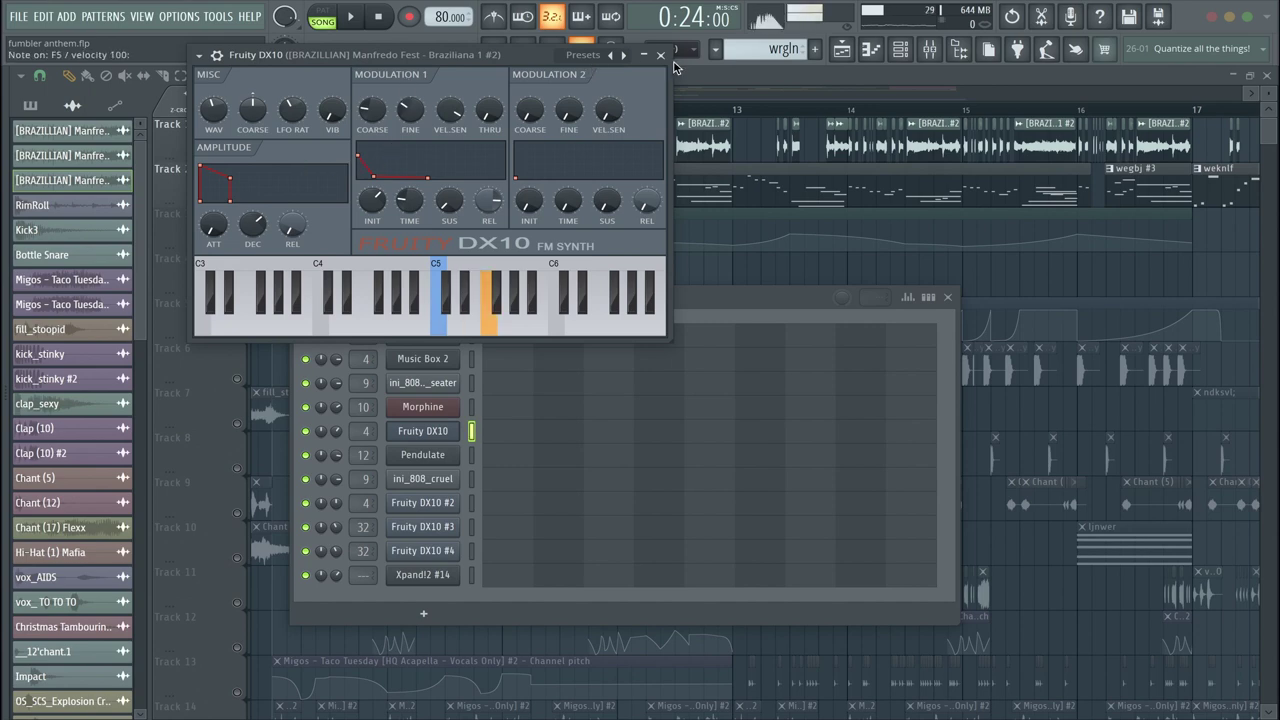
pyautogui.press('n')
pyautogui.click(661, 55)
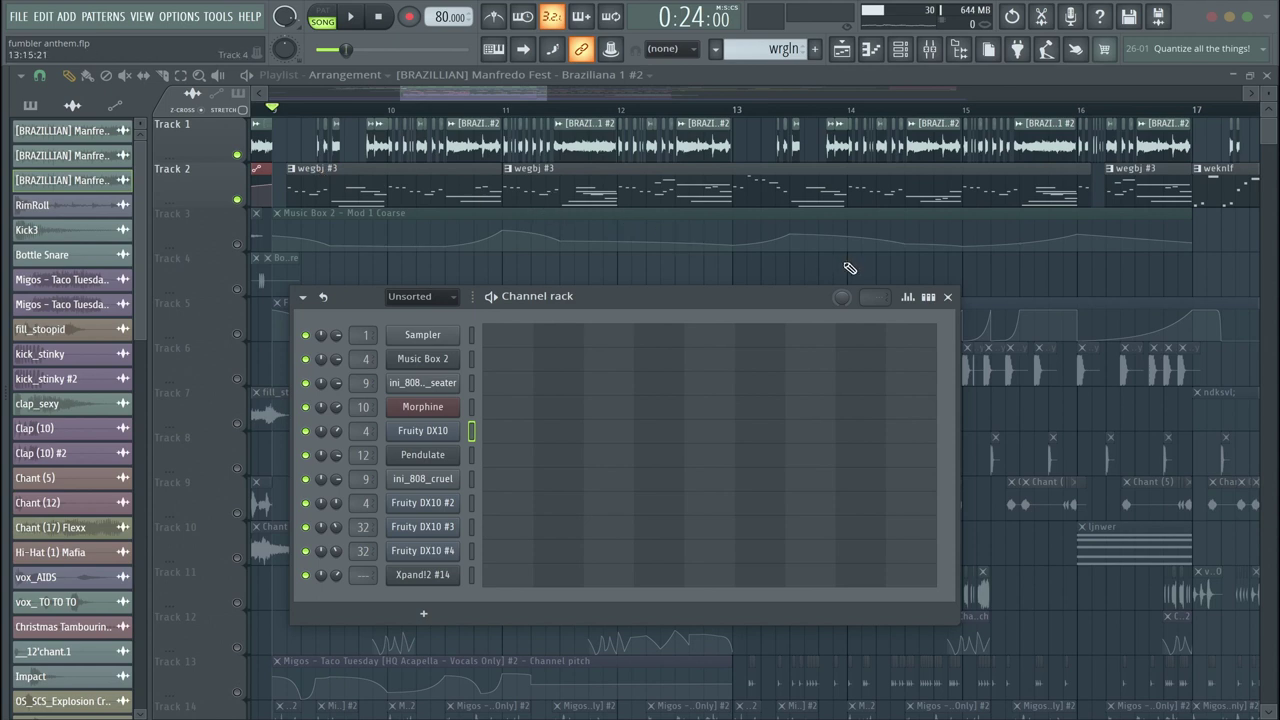
pyautogui.click(948, 297)
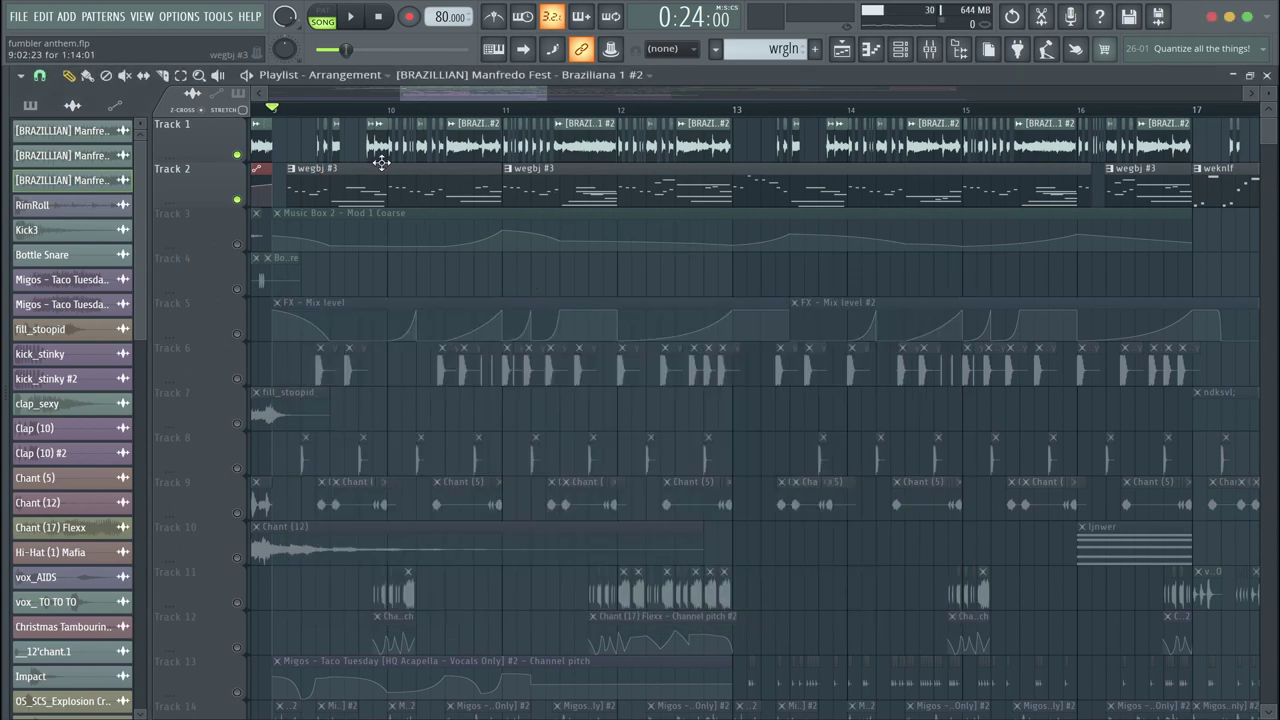
# Audition Tracks 1 and 2 from bar 9 and stop playback.
pyautogui.moveTo(509, 94); pyautogui.dragTo(490, 100)
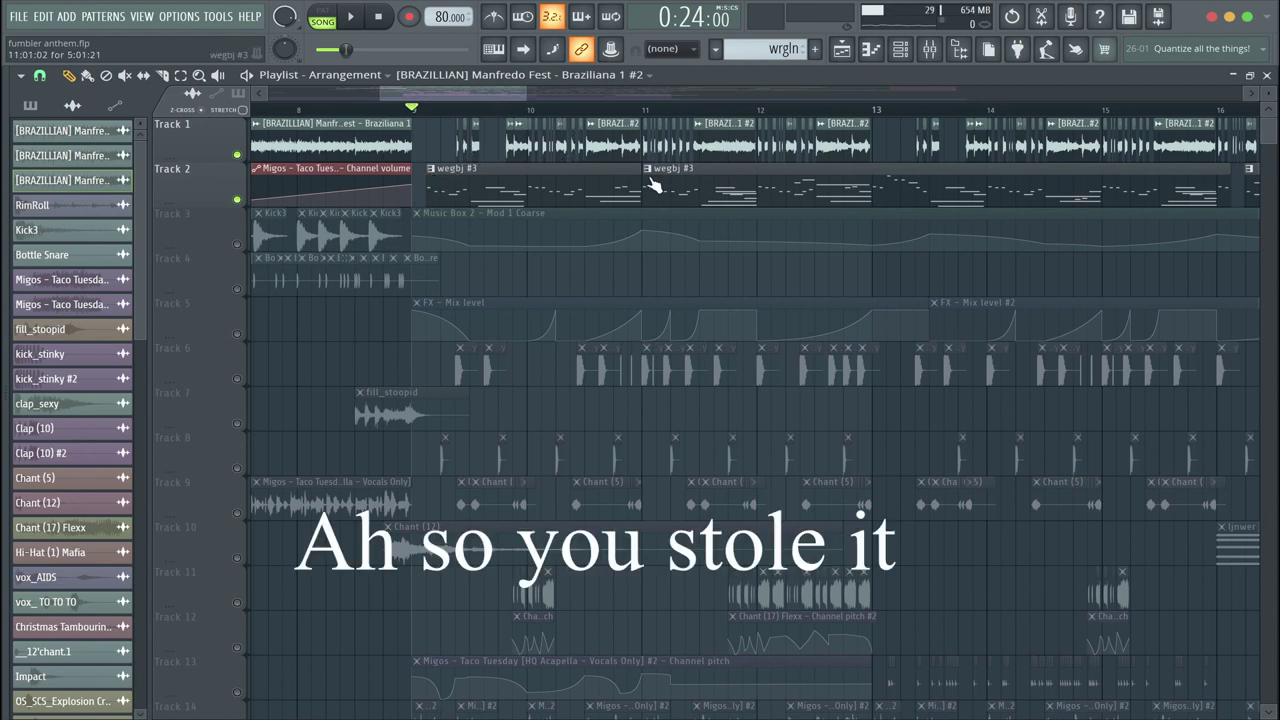
pyautogui.press('space')
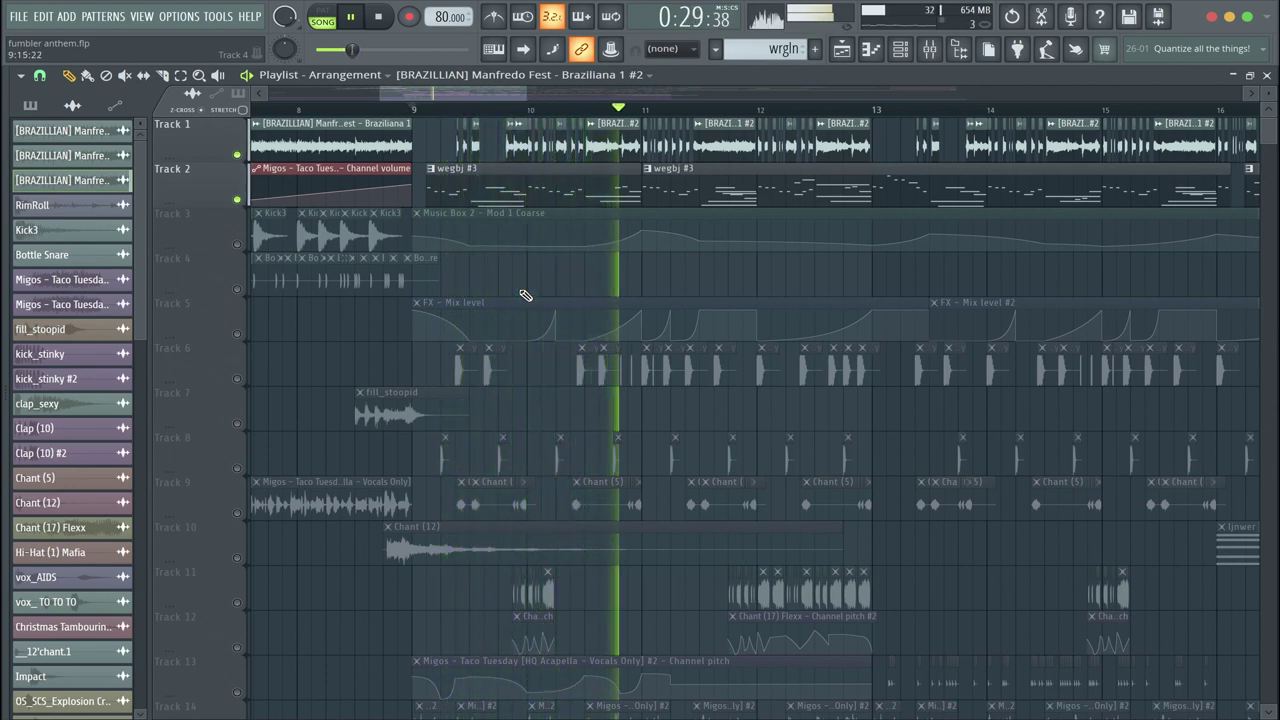
pyautogui.moveTo(527, 93); pyautogui.dragTo(670, 107)
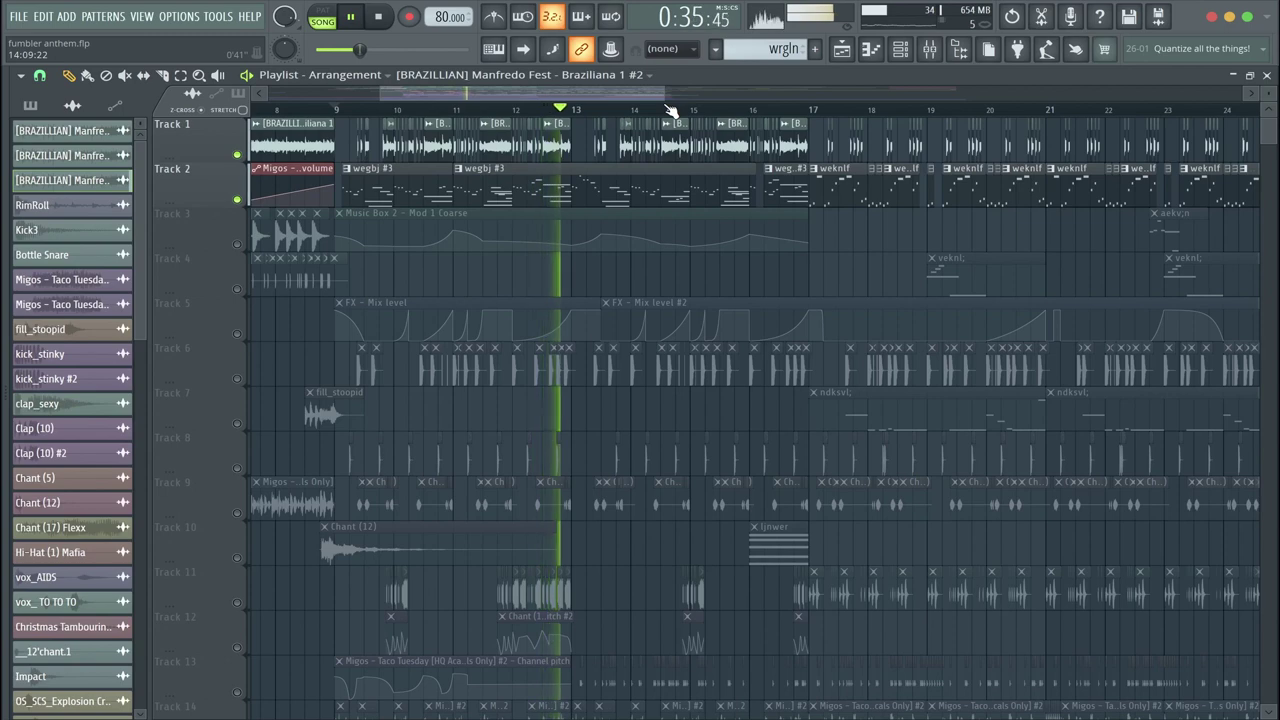
pyautogui.press('space')
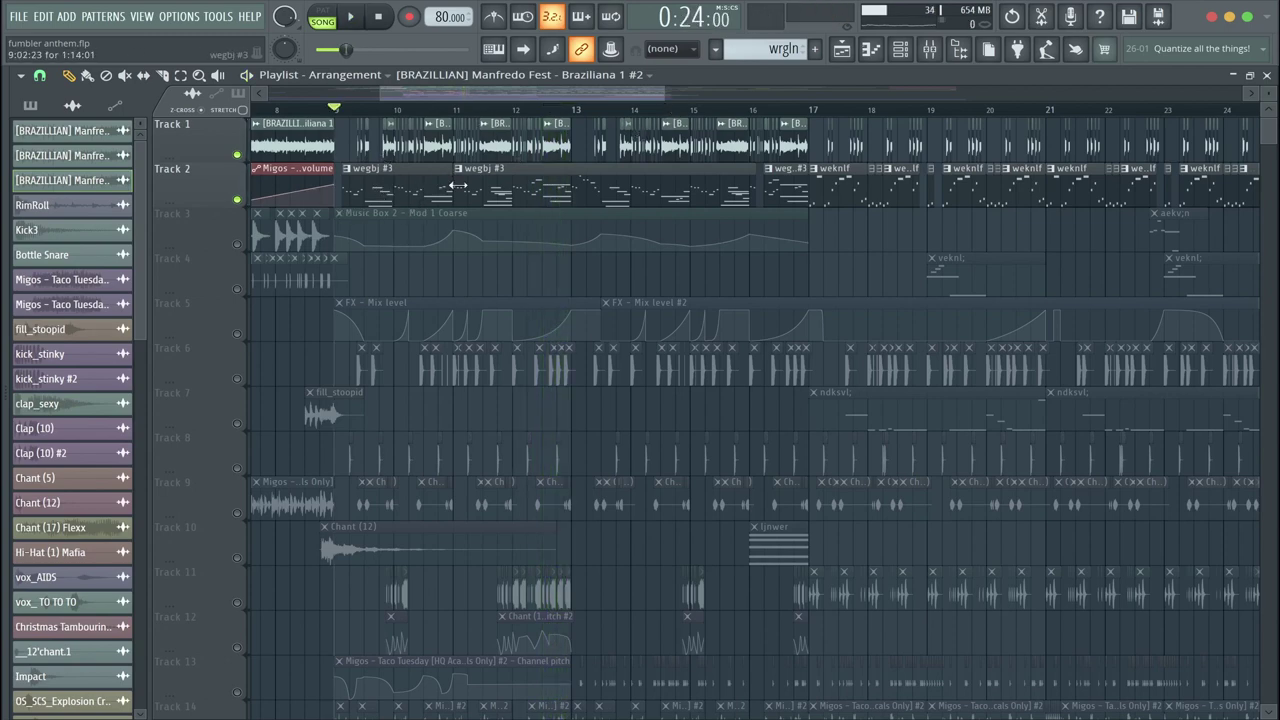
# Reopen the Fruity DX10 synth from the channel rack to review its modulation settings, and return to the playlist.
pyautogui.click(897, 48)
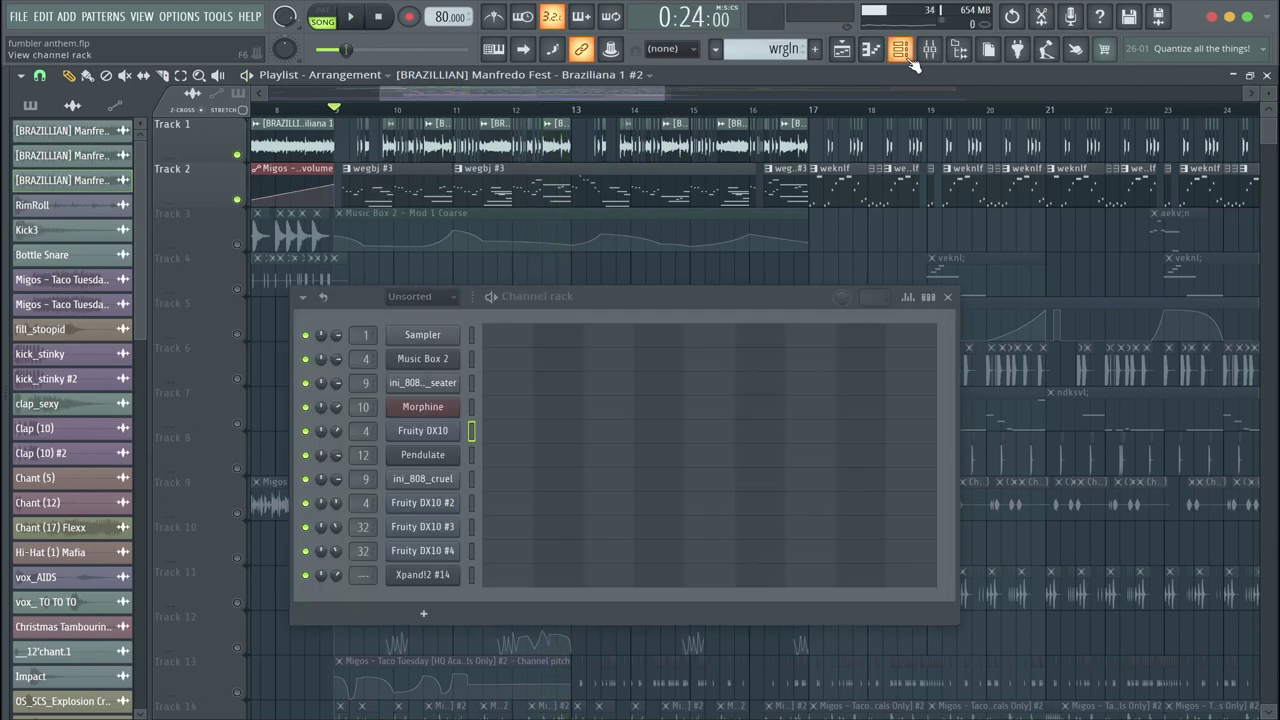
pyautogui.click(453, 430)
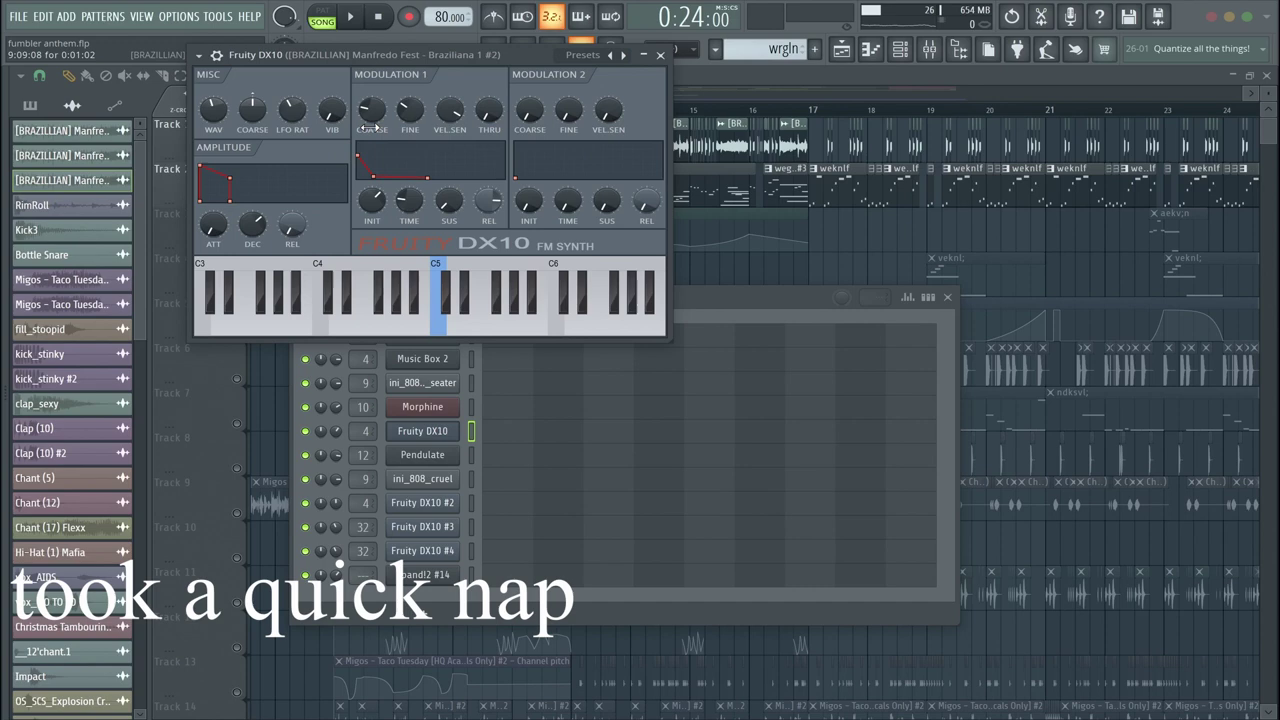
pyautogui.press('F5')
# Unmute Track 5 with its FX mix level automation and audition it together with Tracks 1 to 3 from bar 9.
pyautogui.press('space')
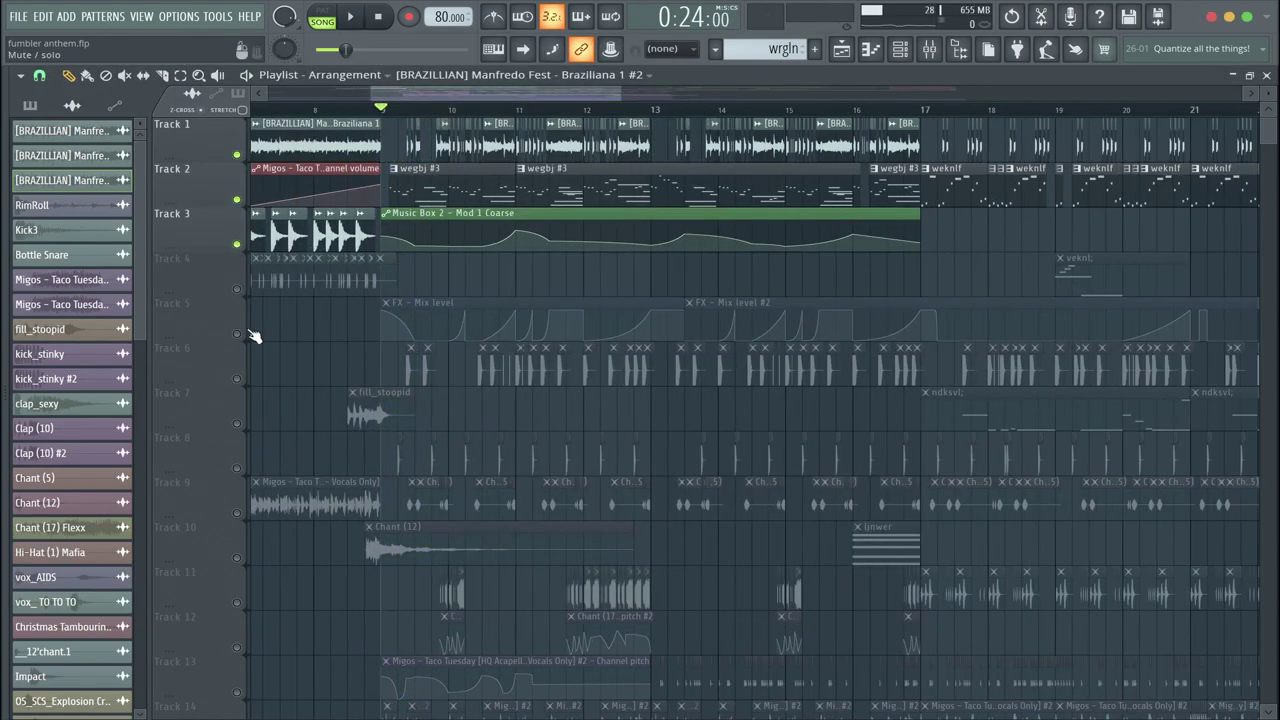
pyautogui.click(237, 333)
pyautogui.press('space')
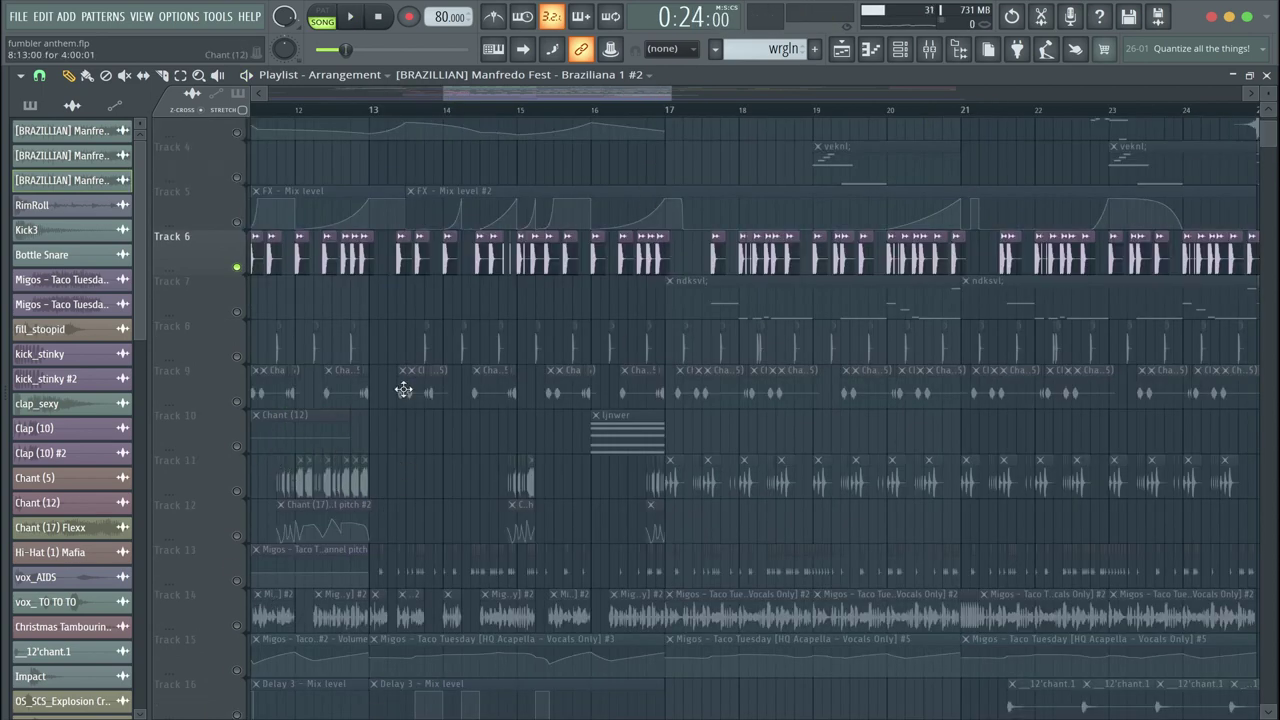
# Unmute Track 10 and move the playhead to bar 16, where the ljnwer pattern starts.
pyautogui.click(238, 448)
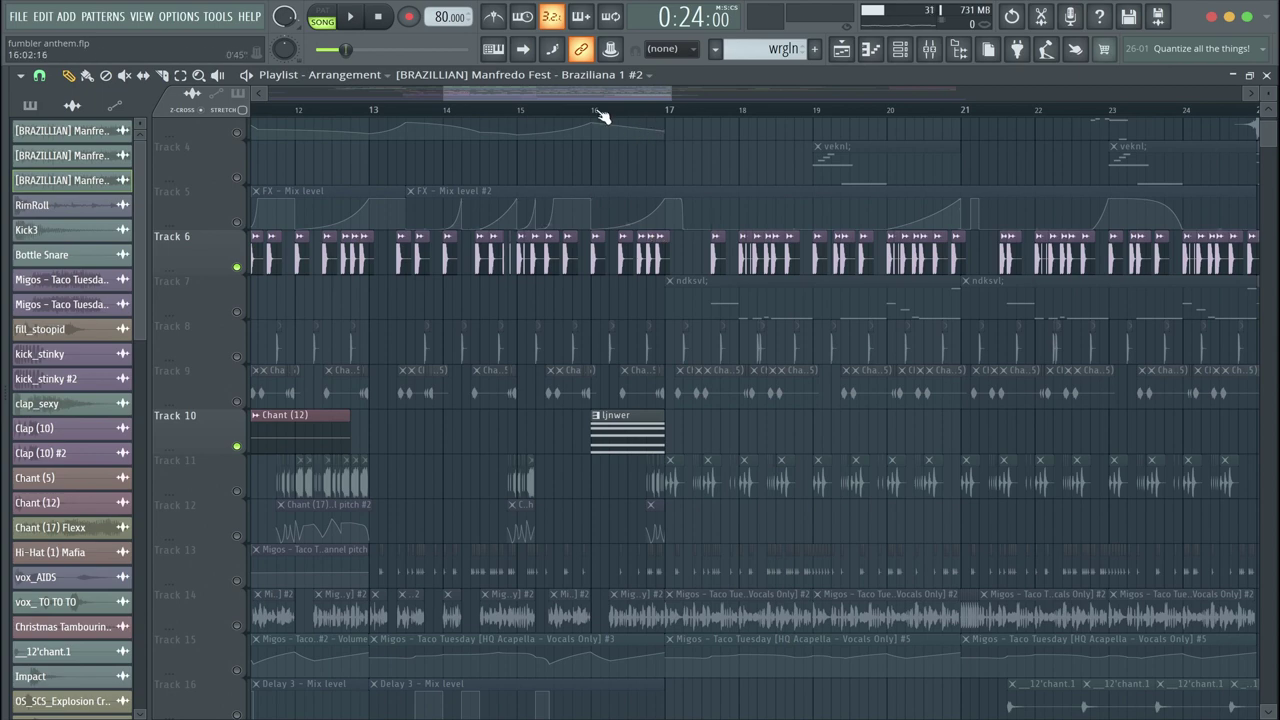
pyautogui.moveTo(585, 110); pyautogui.dragTo(597, 112)
pyautogui.scroll(2, 620, 245)
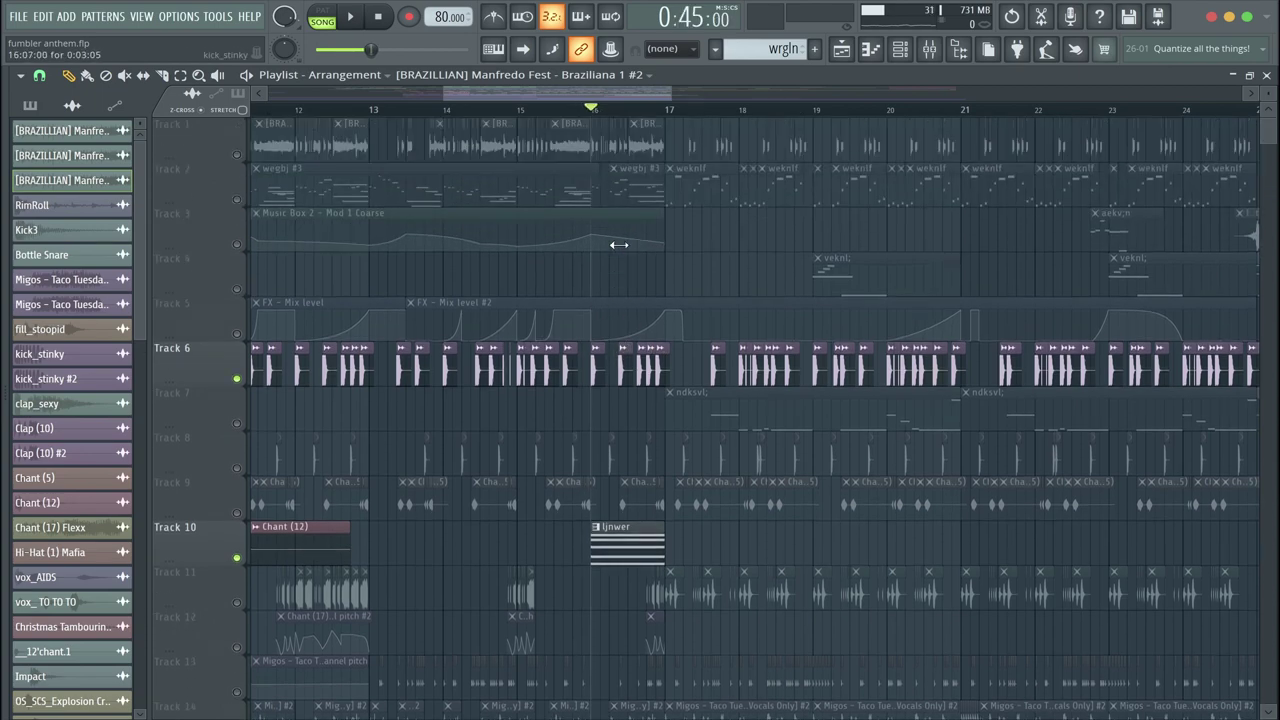
pyautogui.scroll(-10, 333, 393)
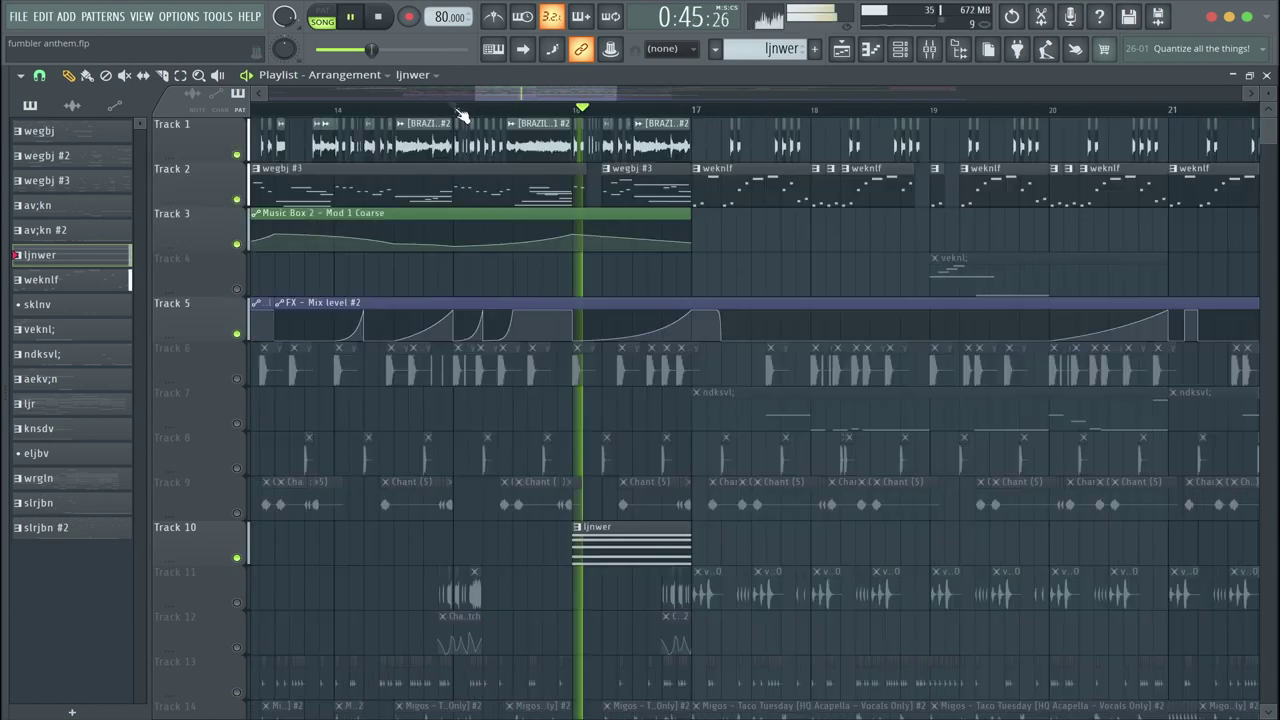
# Audition the drum and chant clips on Tracks 6, 8, 9 and 11 from bar 9.
pyautogui.scroll(-10, 462, 417)
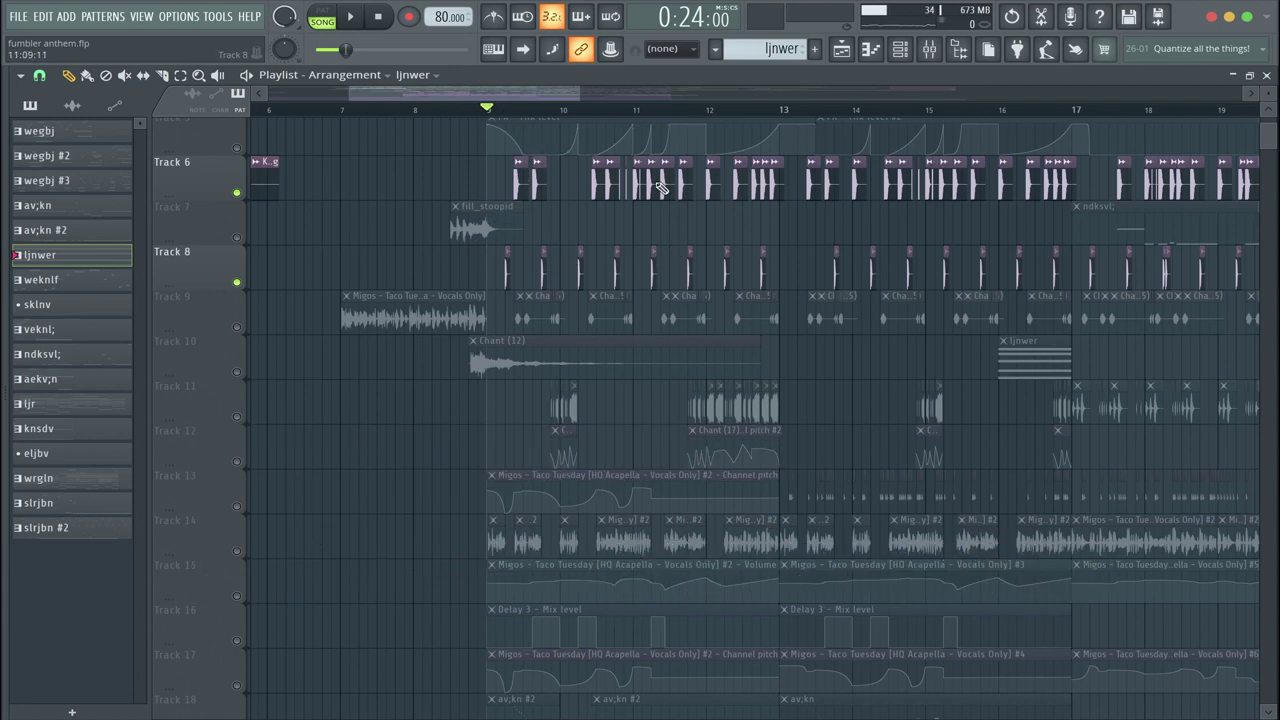
pyautogui.moveTo(555, 91); pyautogui.dragTo(598, 90)
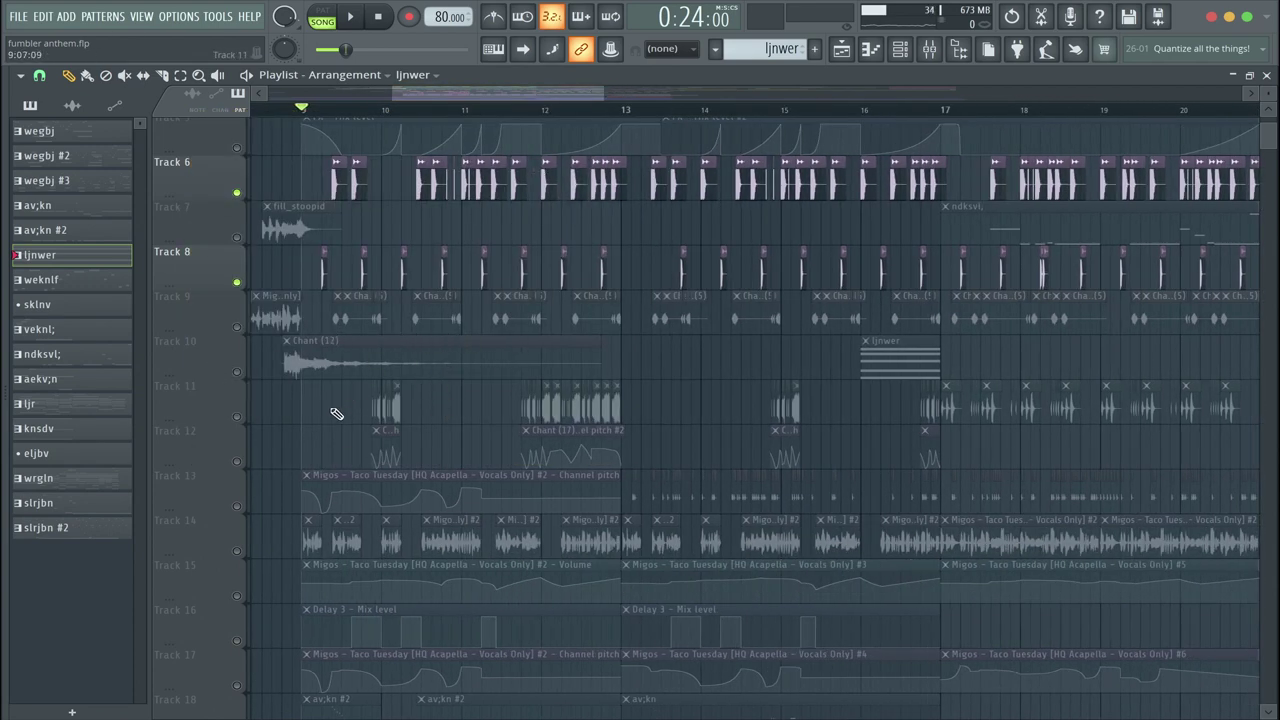
pyautogui.scroll(1, 250, 343)
pyautogui.press('space')
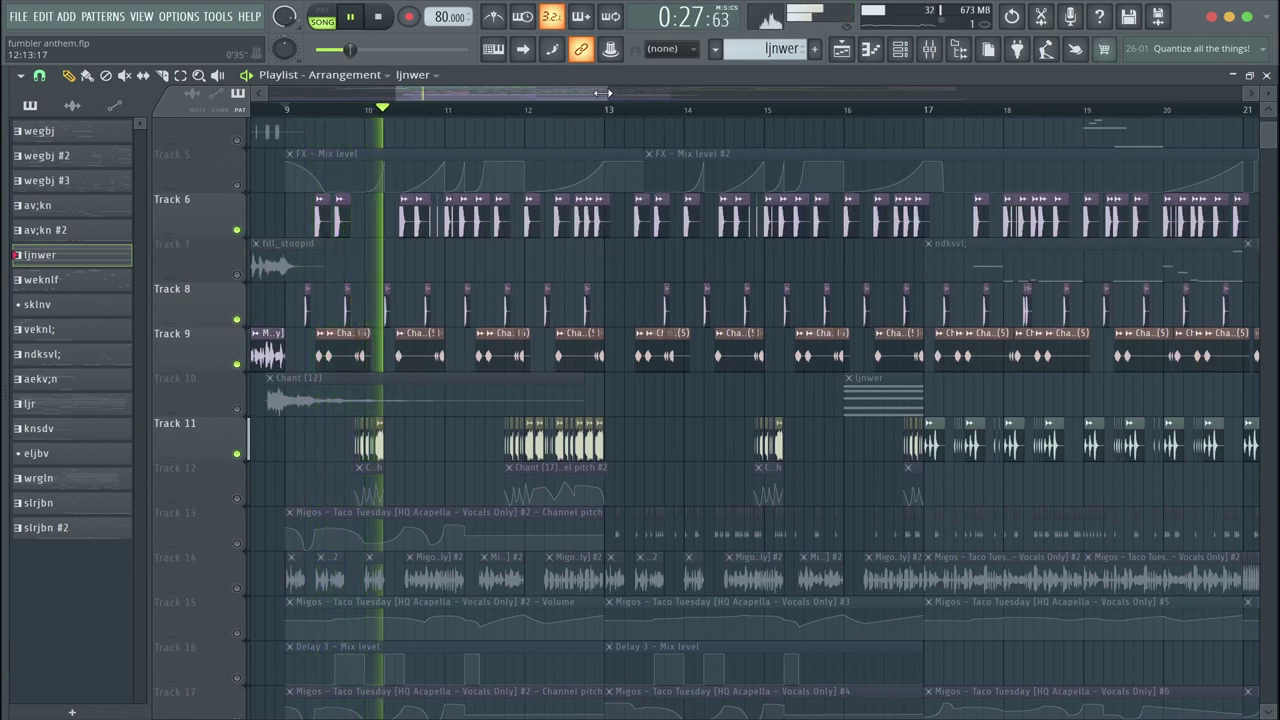
pyautogui.press('space')
# Inspect the Chant (17) Flexx sample's settings from Track 11, close them and audition the unmuted tracks from bar 9.
pyautogui.scroll(2, 484, 447)
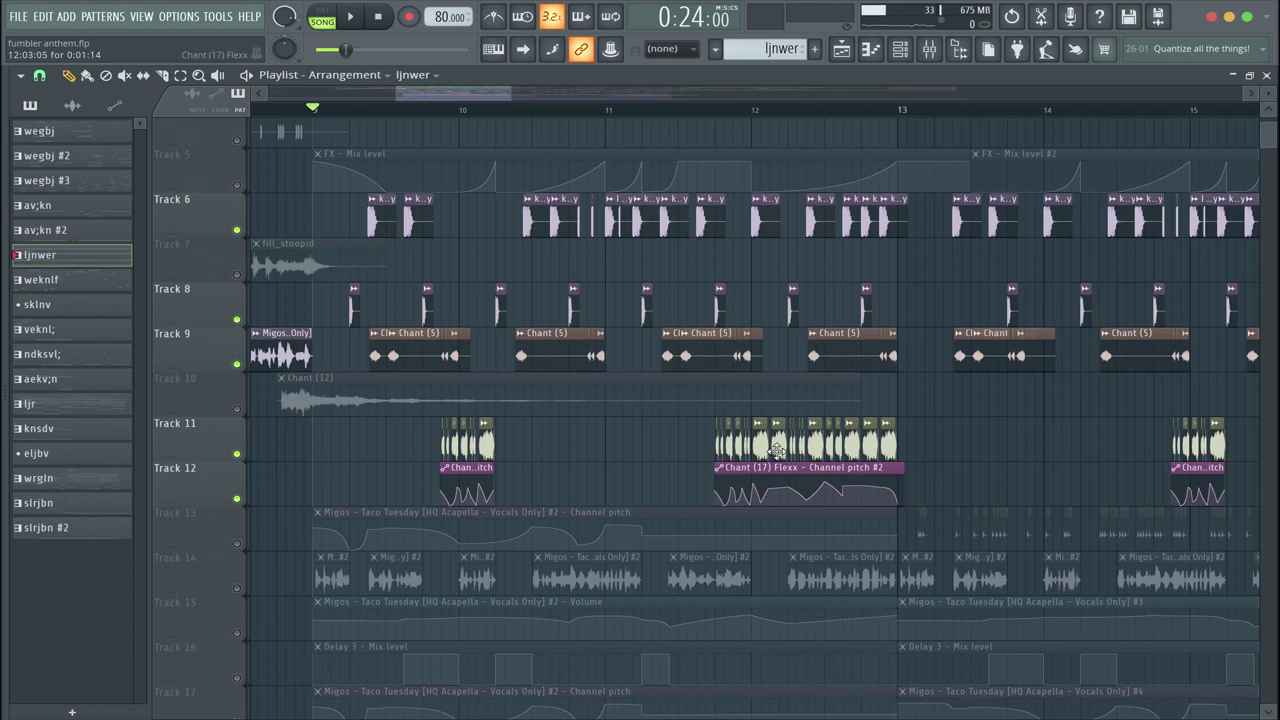
pyautogui.doubleClick(486, 447)
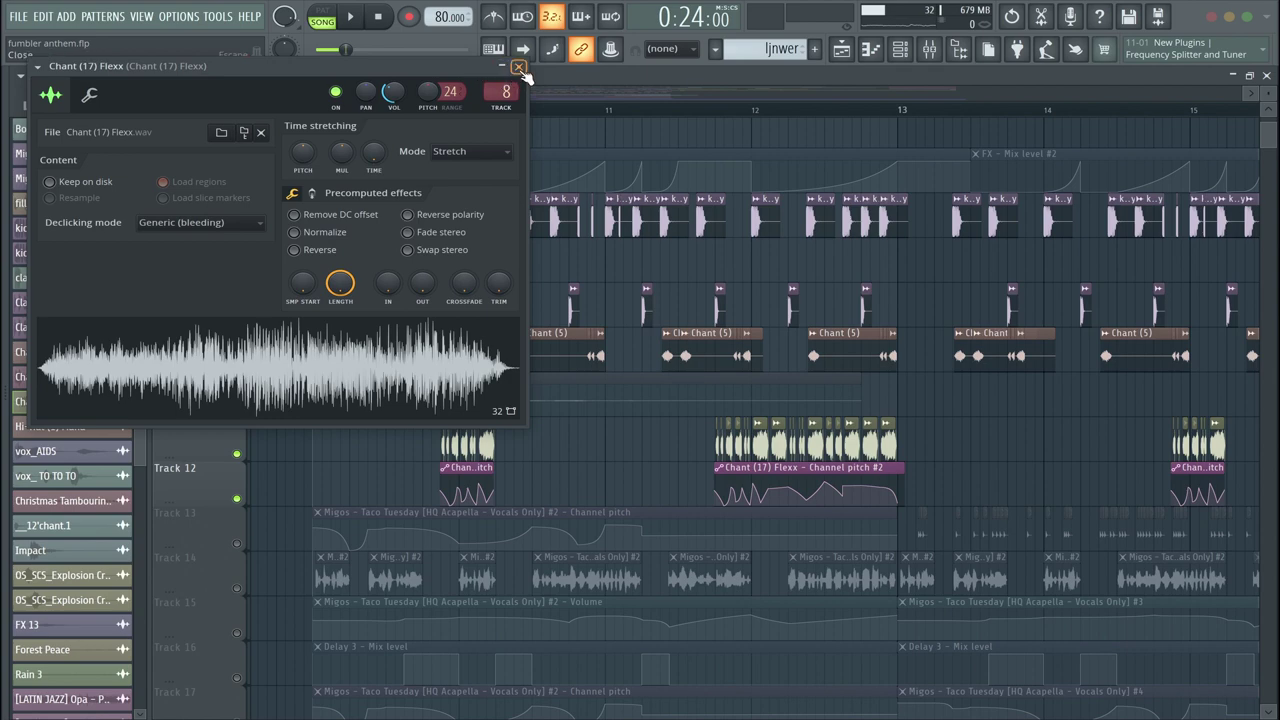
pyautogui.click(518, 67)
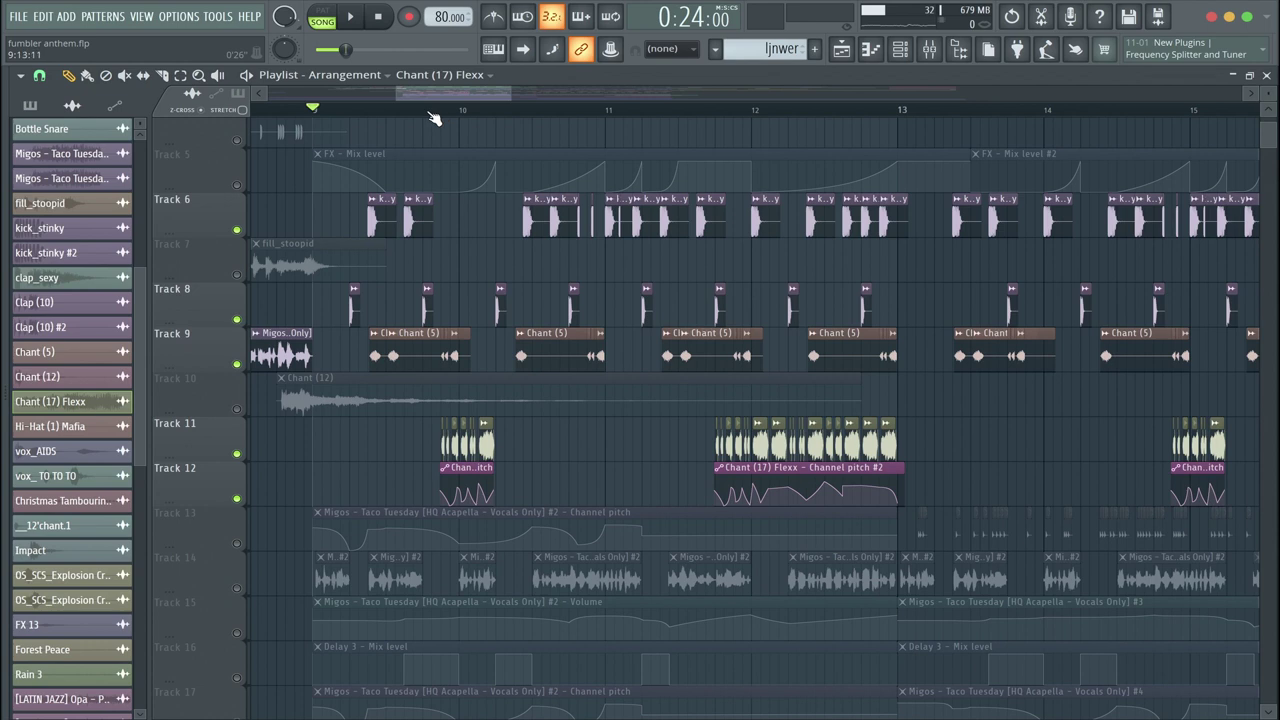
pyautogui.press('space')
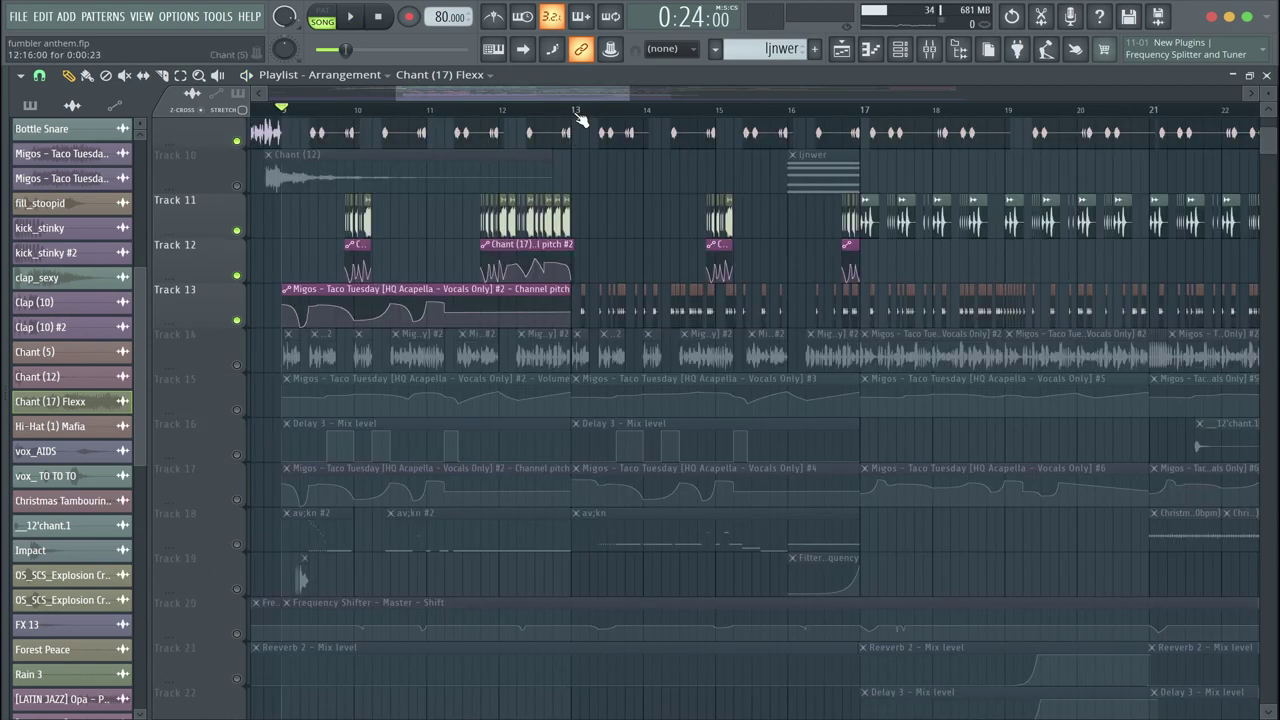
# Audition the unmuted tracks, including the Track 13 chops, from bar 13 and stop playback.
pyautogui.click(573, 109)
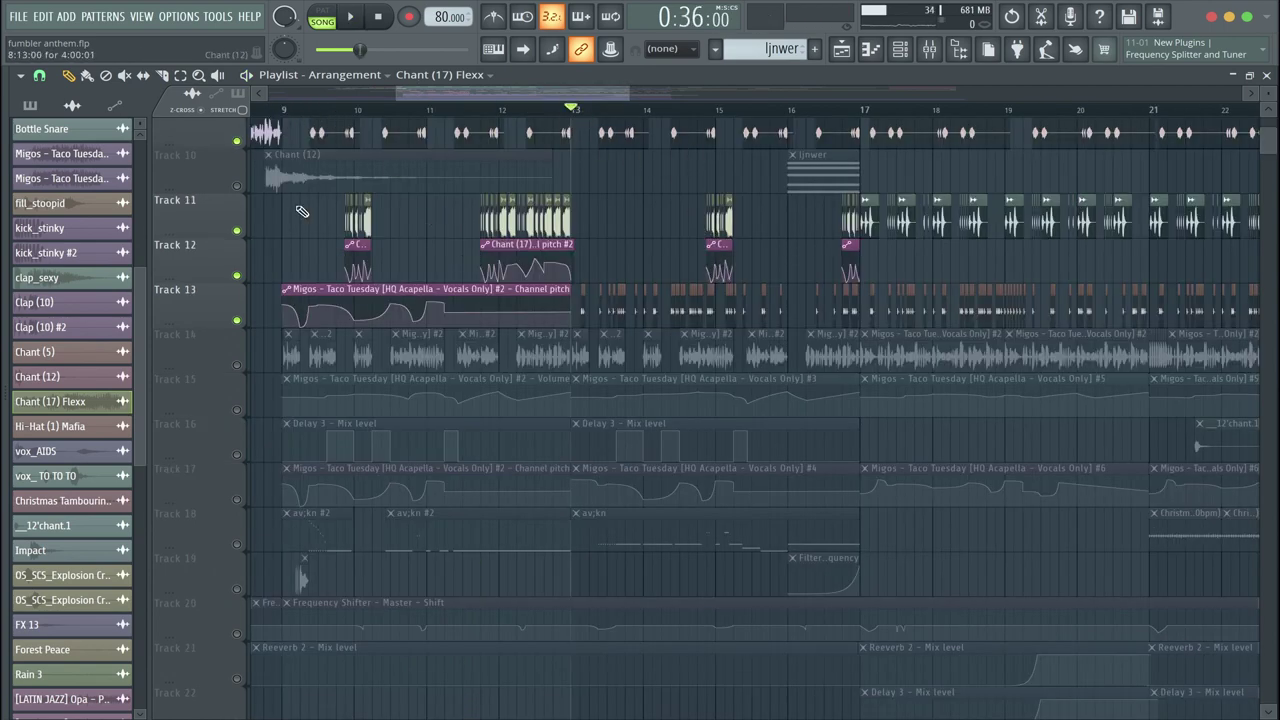
pyautogui.scroll(2, 302, 211)
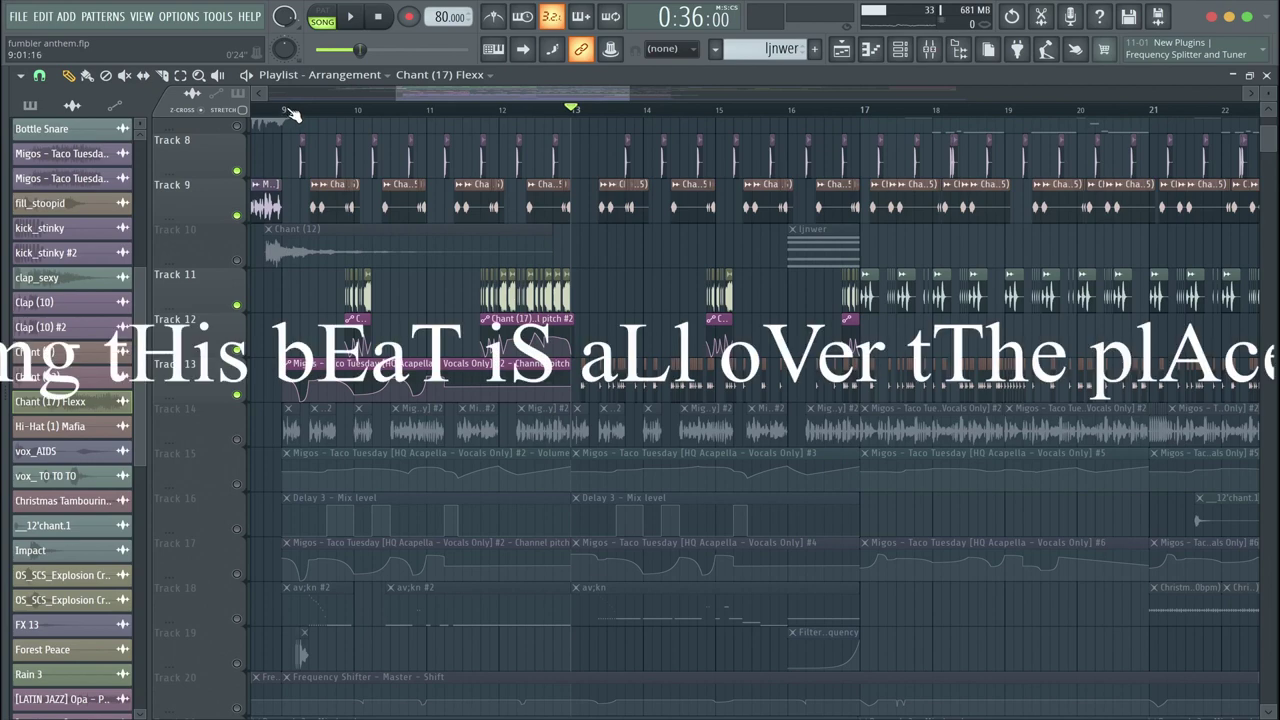
pyautogui.press('space')
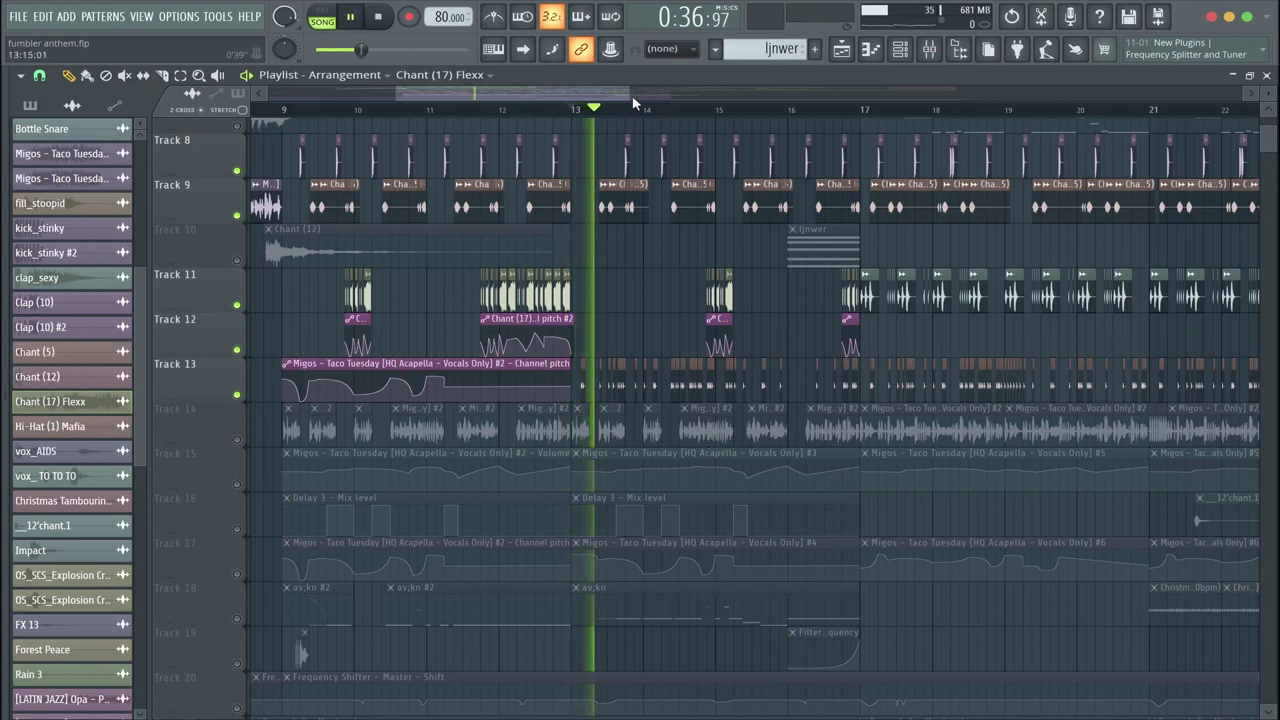
pyautogui.moveTo(631, 94)
pyautogui.mouseDown()
pyautogui.moveTo(593, 92)
pyautogui.moveTo(612, 96)
pyautogui.mouseUp()
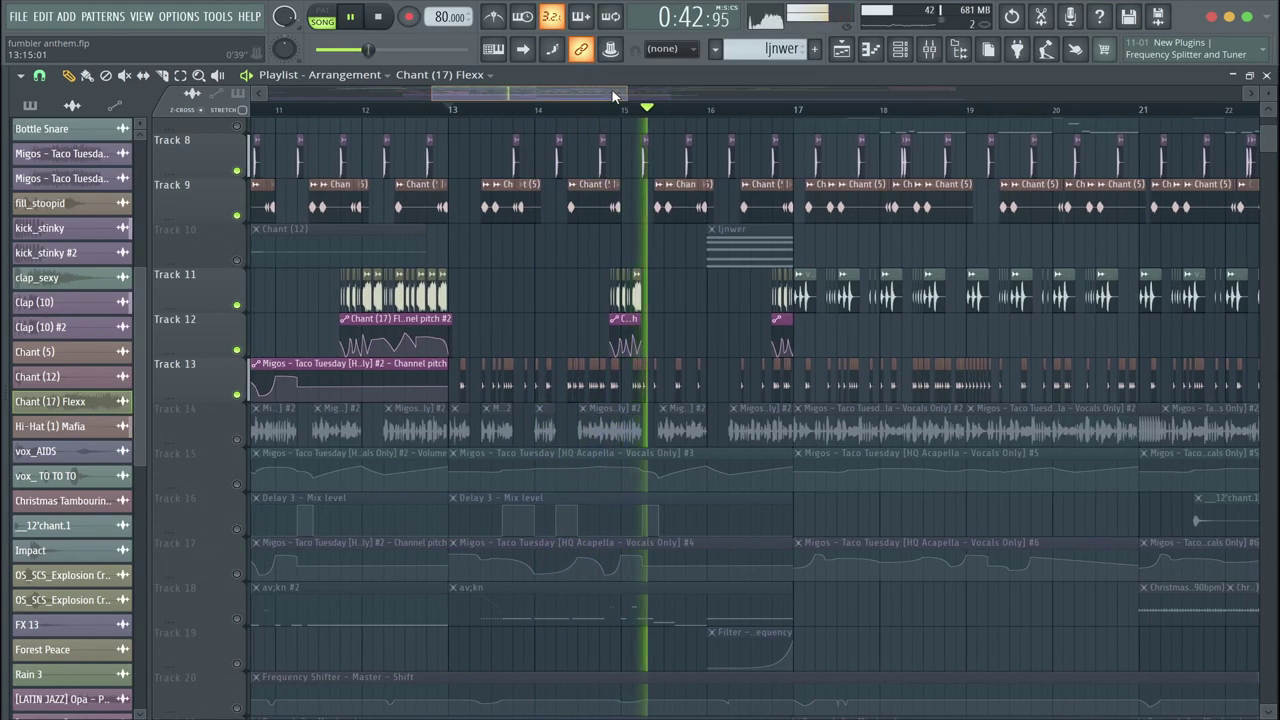
pyautogui.press('space')
# Unmute the Migos vocal chops on Track 14 and their volume automation on Track 15, and return the playhead to bar 9.
pyautogui.scroll(-2, 436, 410)
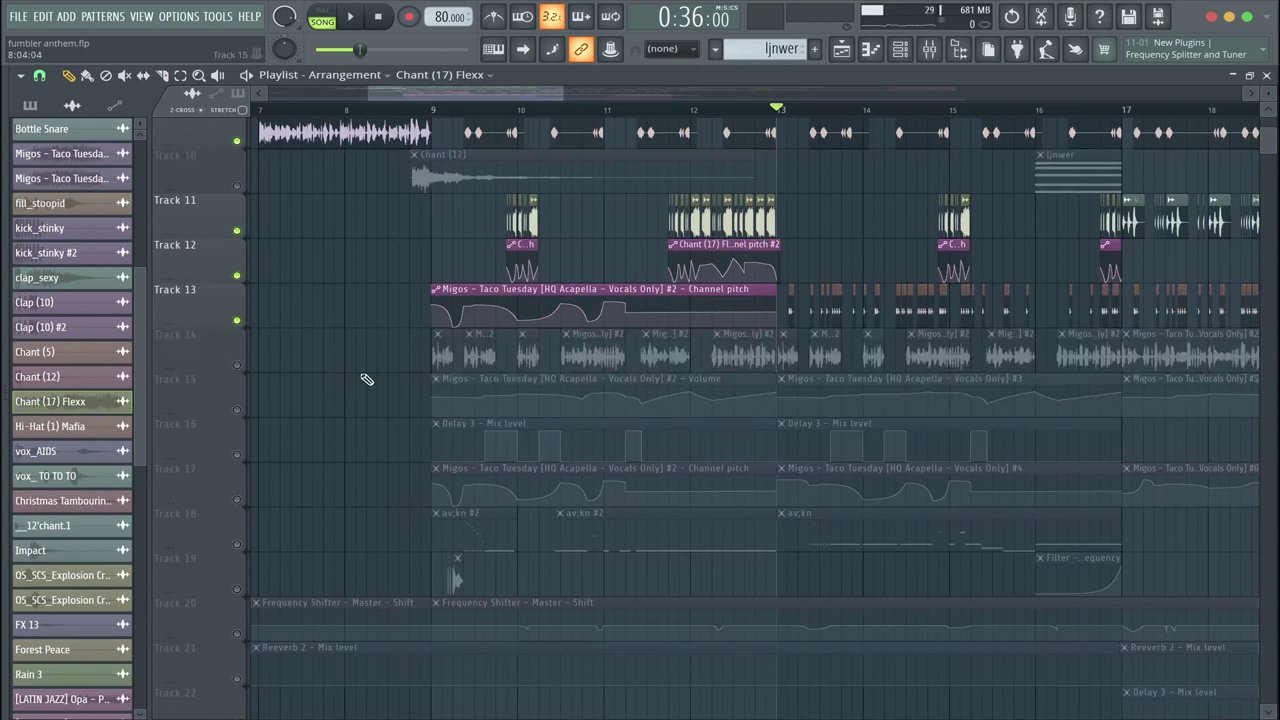
pyautogui.click(238, 366)
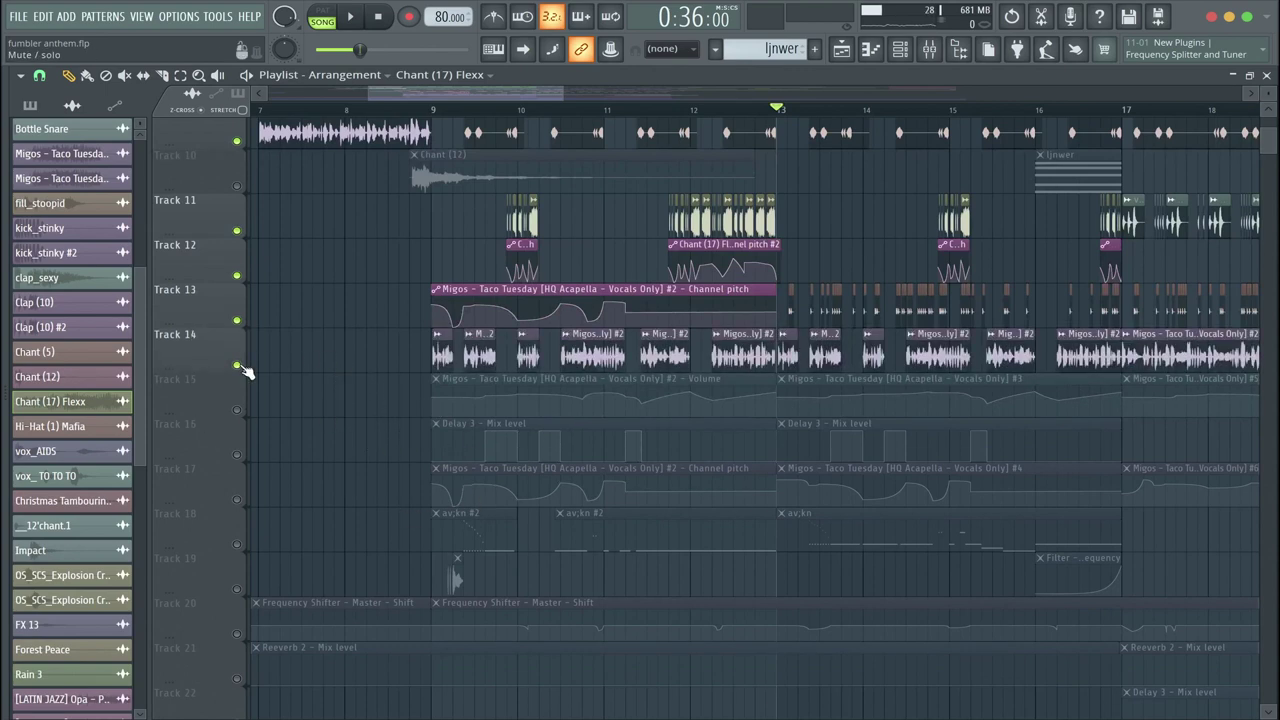
pyautogui.click(238, 410)
pyautogui.click(434, 110)
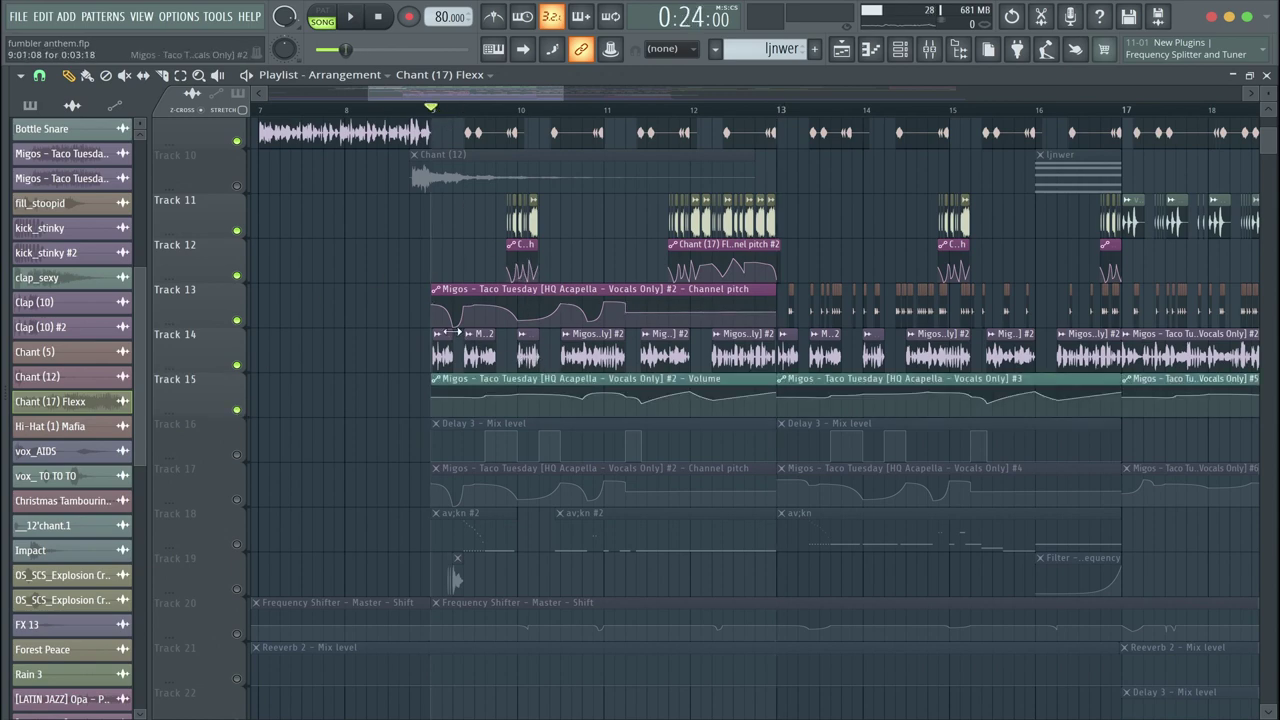
pyautogui.scroll(3, 457, 331)
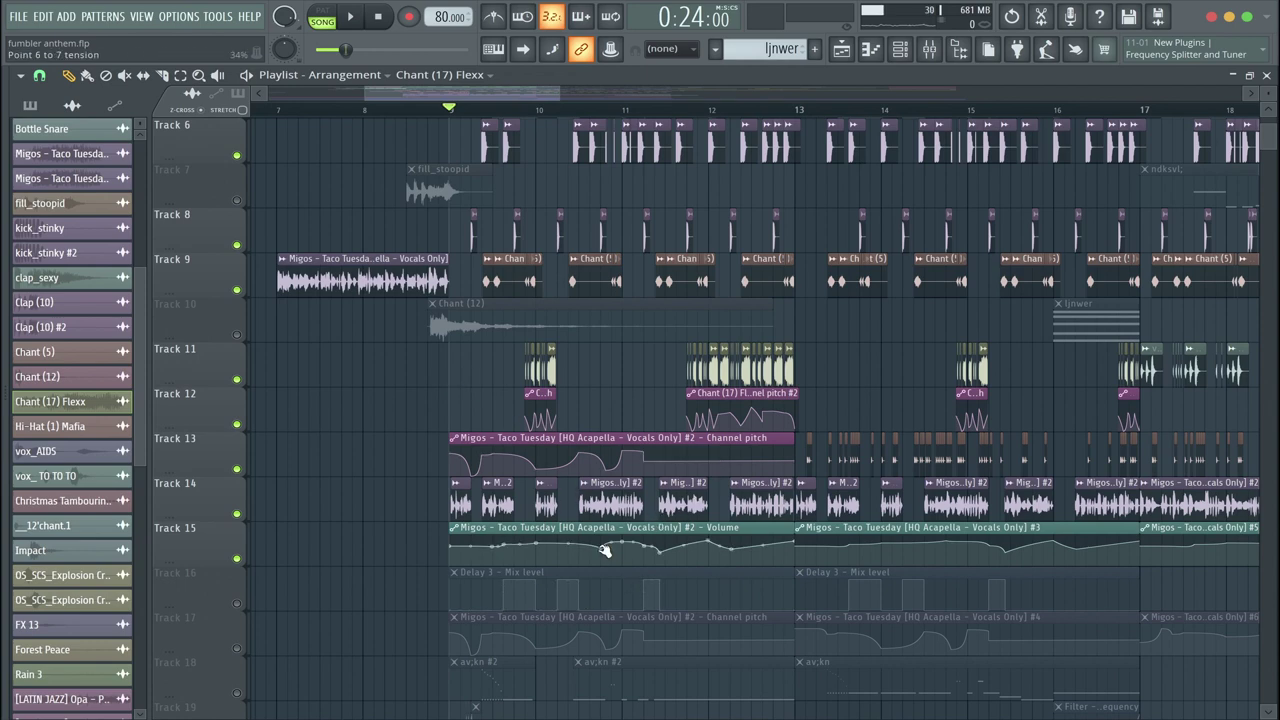
# Unmute the Delay 3 mix level automation on Track 16 and the pitch automation on Track 17, and audition the result from bar 9.
pyautogui.scroll(-3, 605, 550)
pyautogui.click(237, 455)
pyautogui.hscroll(2, 318, 392)
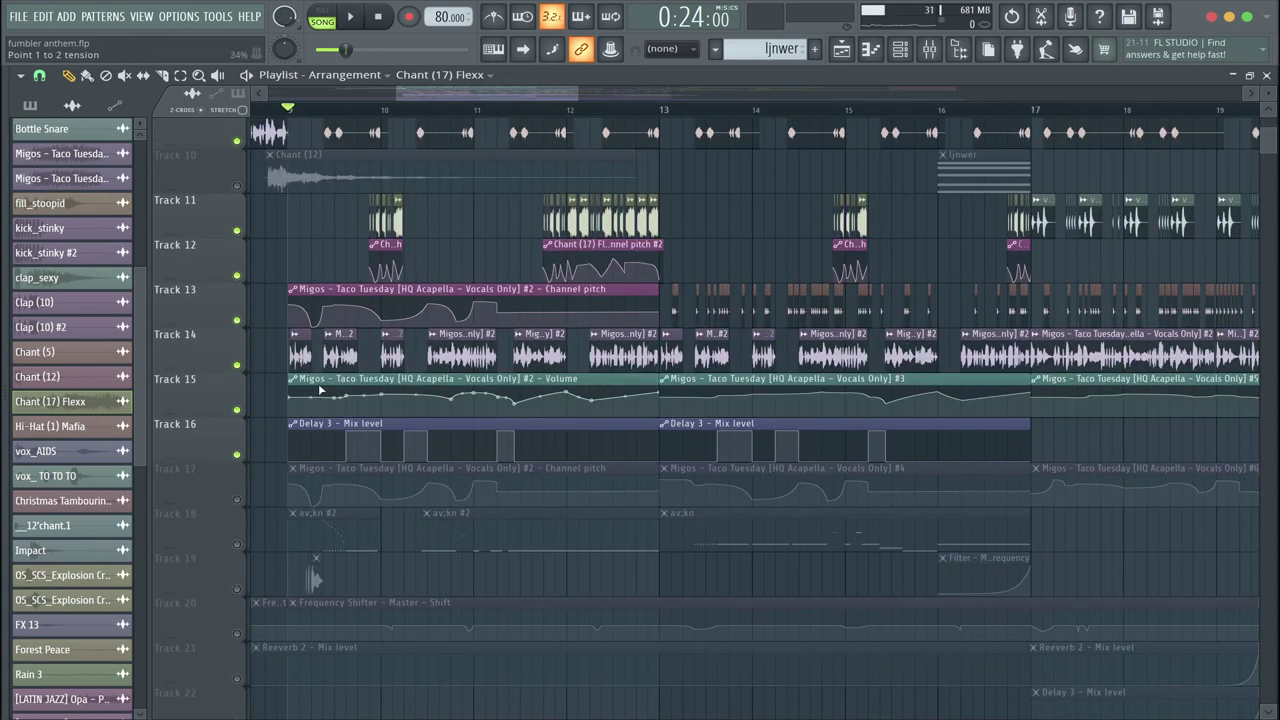
pyautogui.click(237, 499)
pyautogui.press('space')
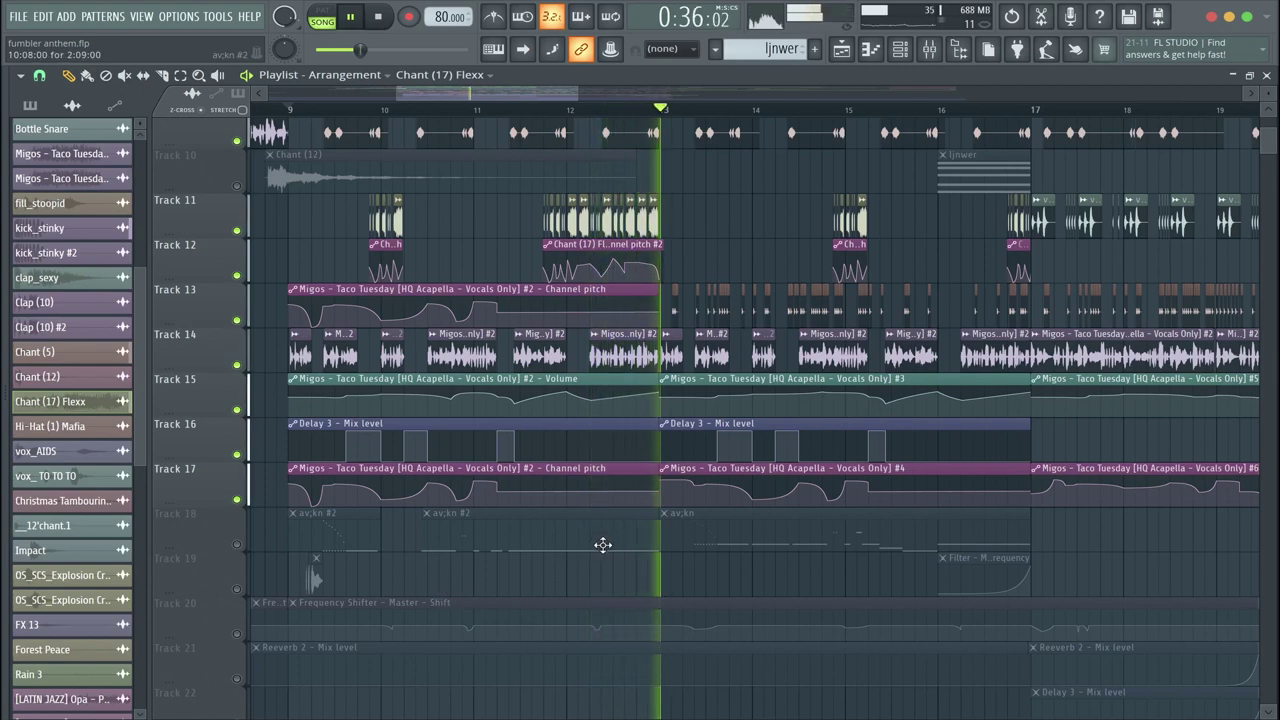
pyautogui.press('space')
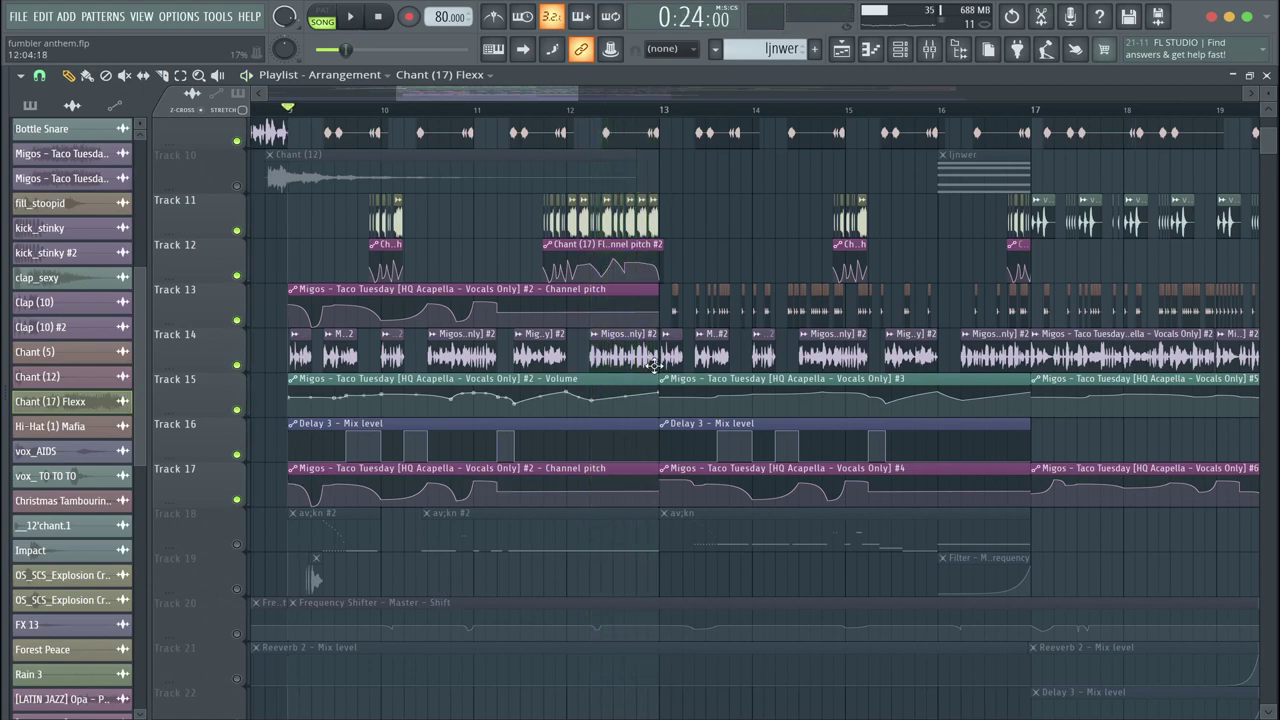
# Unmute and solo Track 18, and open its first av;kn #2 clip in the piano roll to view the 808 notes.
pyautogui.scroll(-2, 414, 530)
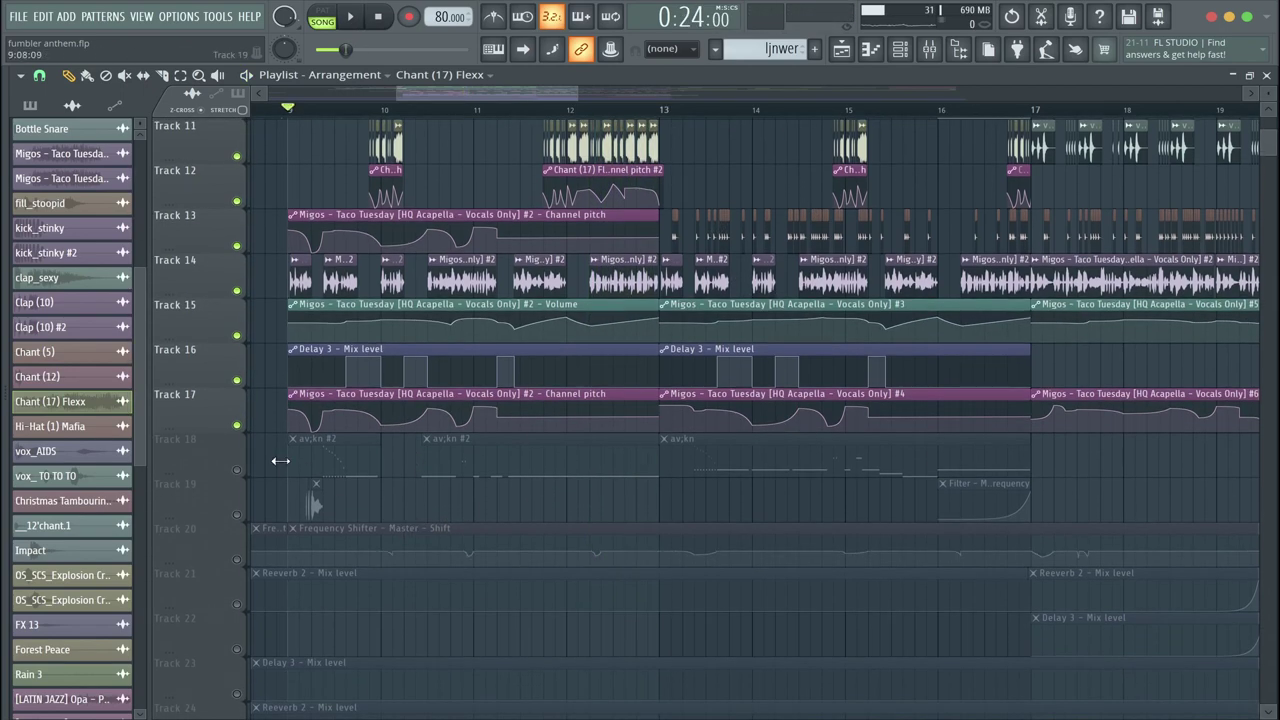
pyautogui.click(247, 473)
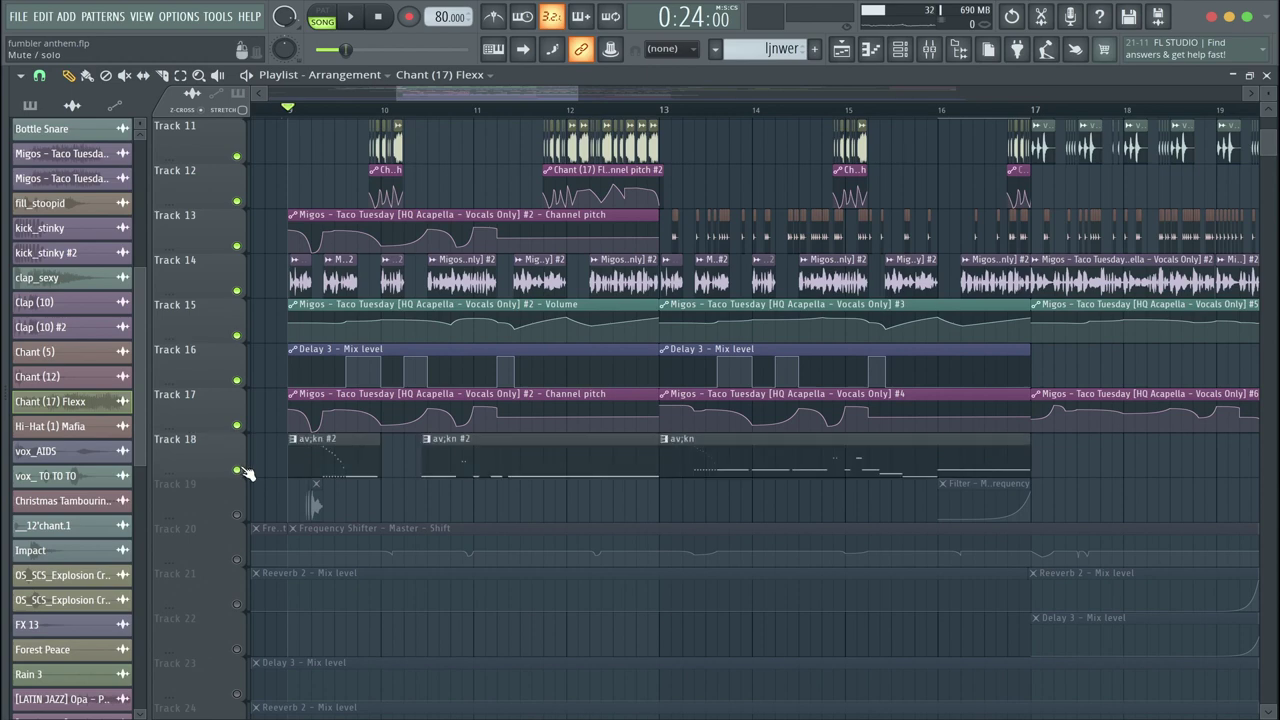
pyautogui.scroll(4, 247, 625)
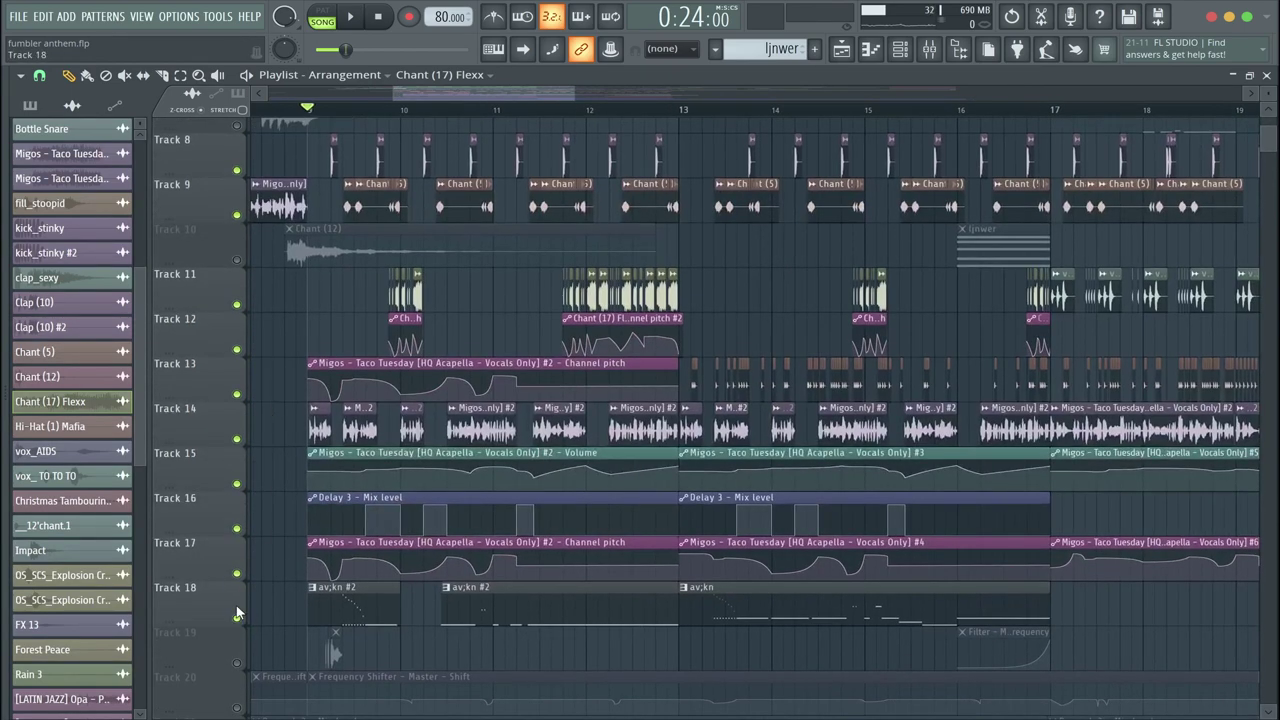
pyautogui.rightClick(237, 613)
pyautogui.click(229, 617)
pyautogui.keyDown('ctrl'); pyautogui.click(238, 619); pyautogui.keyUp('ctrl')
pyautogui.doubleClick(350, 608)
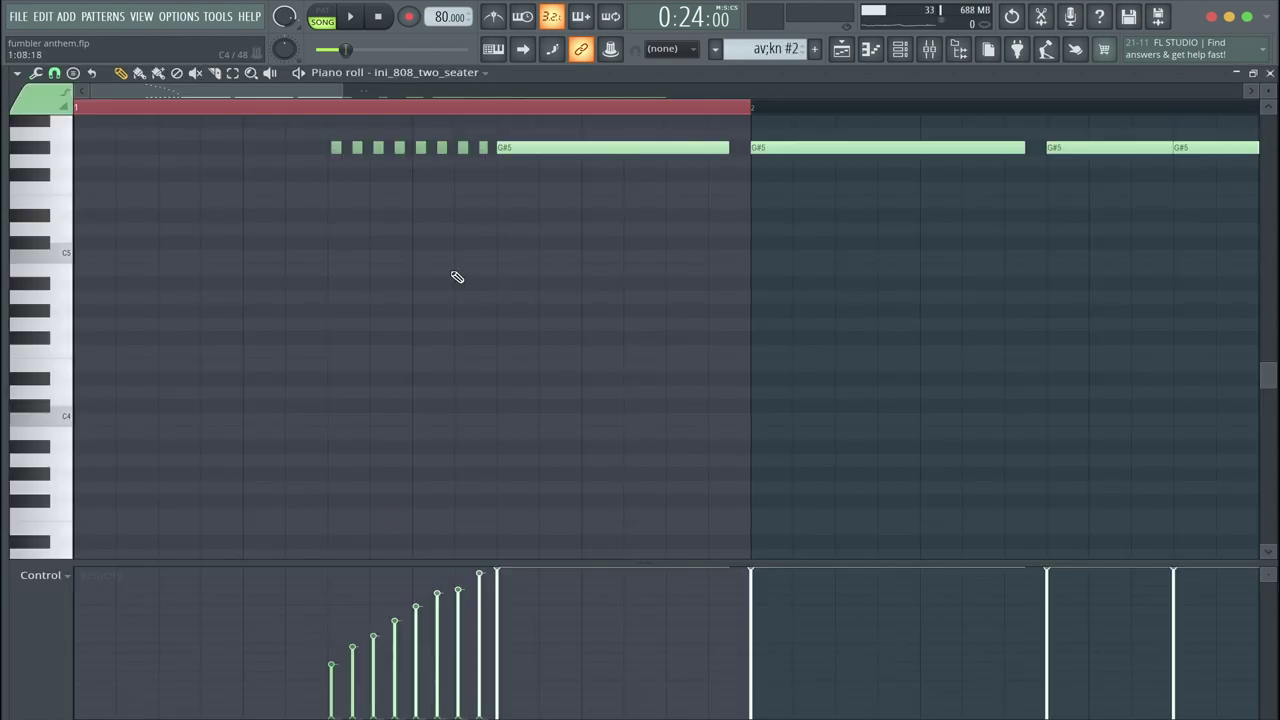
pyautogui.scroll(10, 394, 266)
pyautogui.scroll(-4, 384, 399)
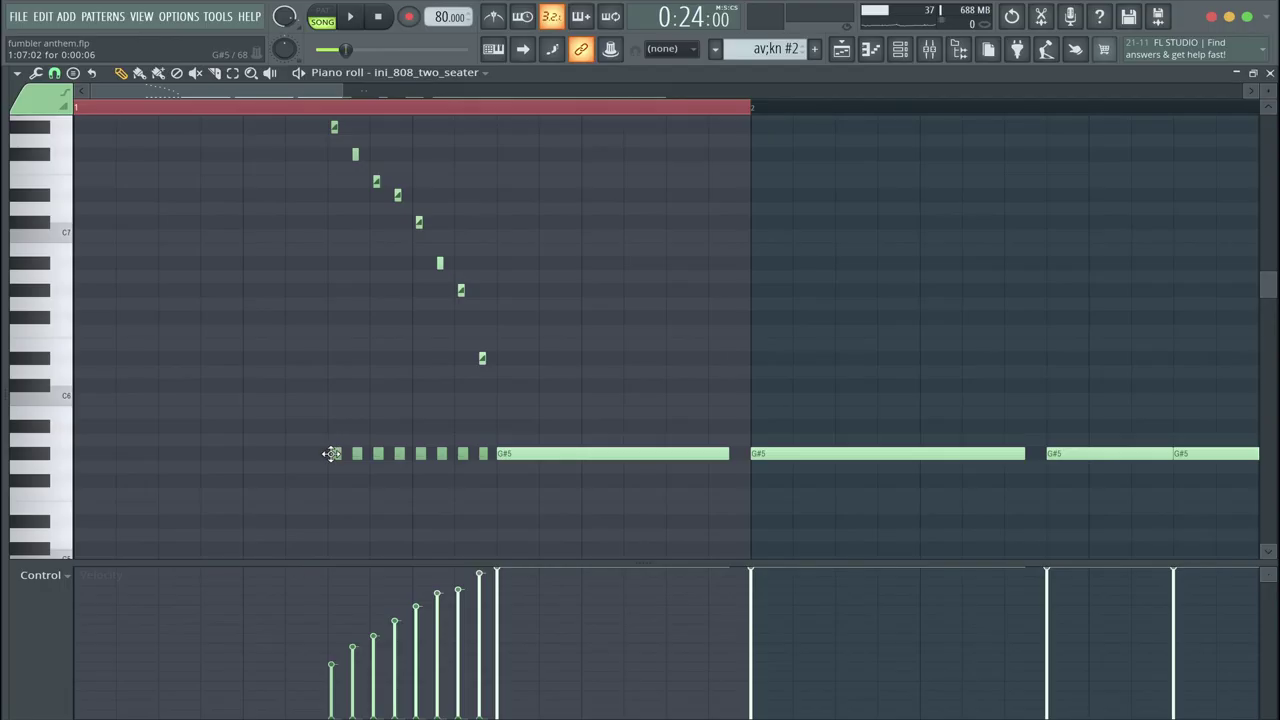
# Select the eight short G#5 notes before the first long note and set the piano roll snap to 1/2 step.
pyautogui.moveTo(300, 447); pyautogui.dragTo(490, 470)
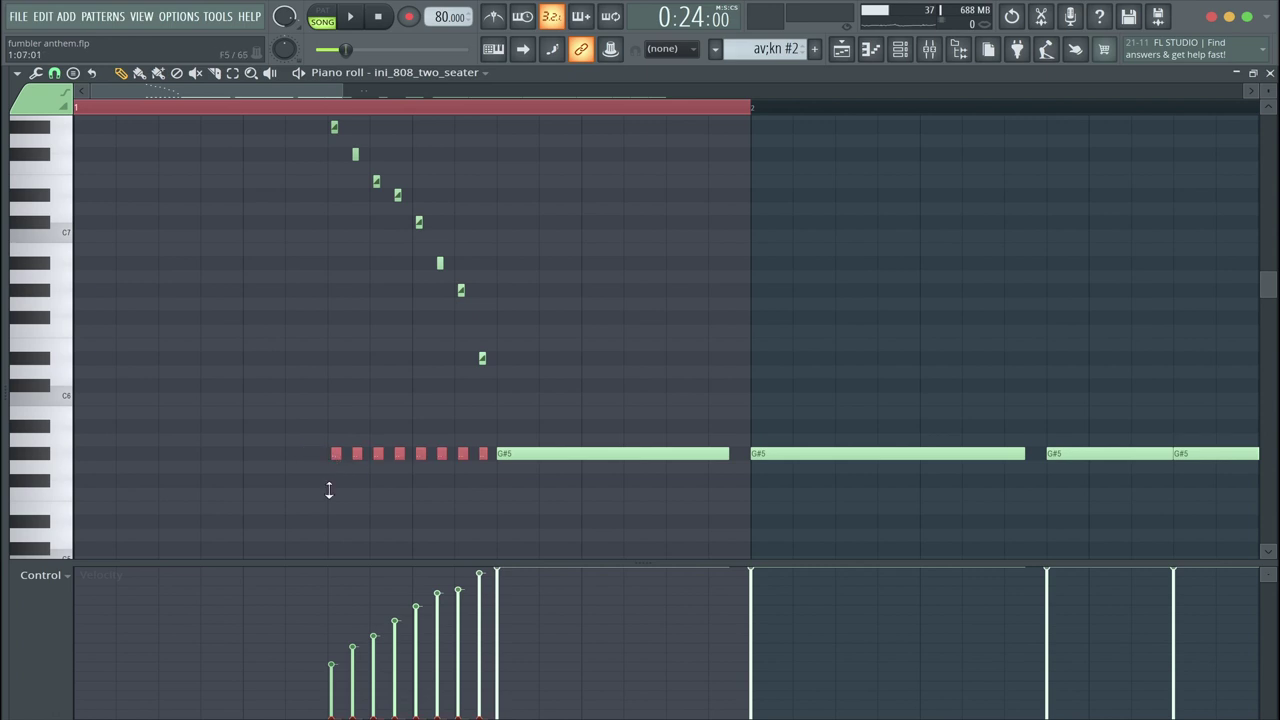
pyautogui.scroll(2, 329, 486)
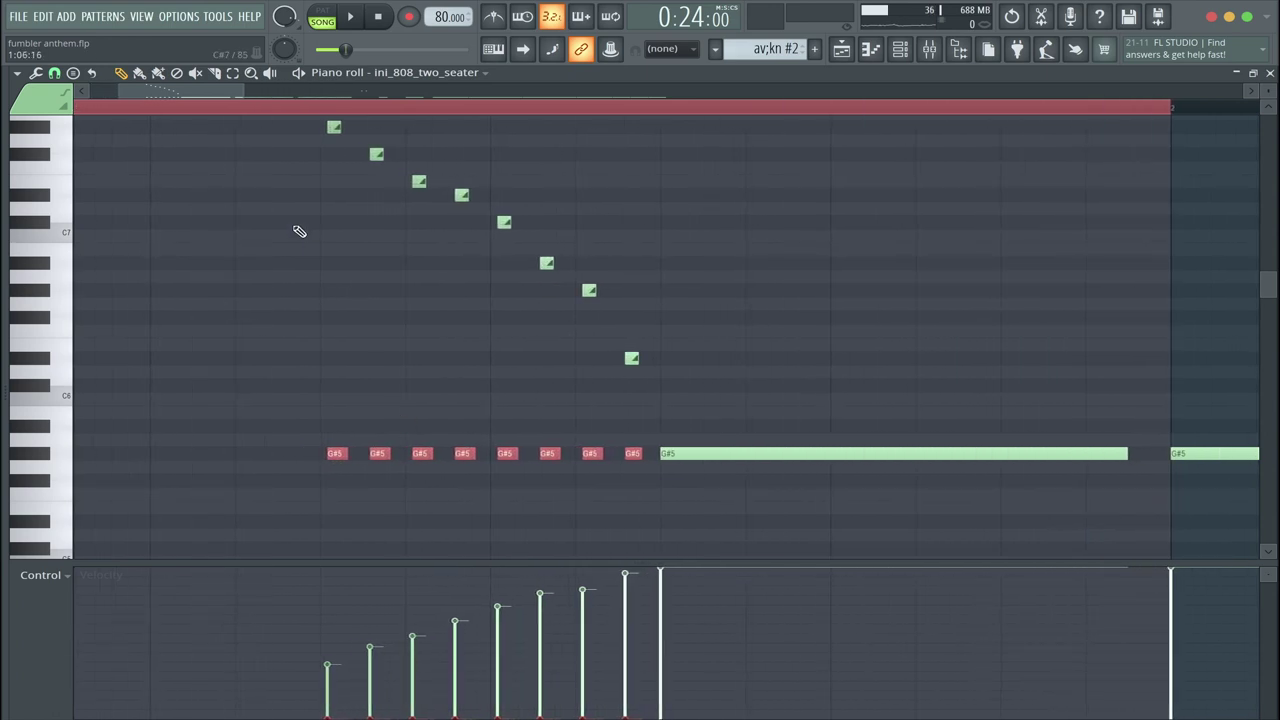
pyautogui.click(72, 76)
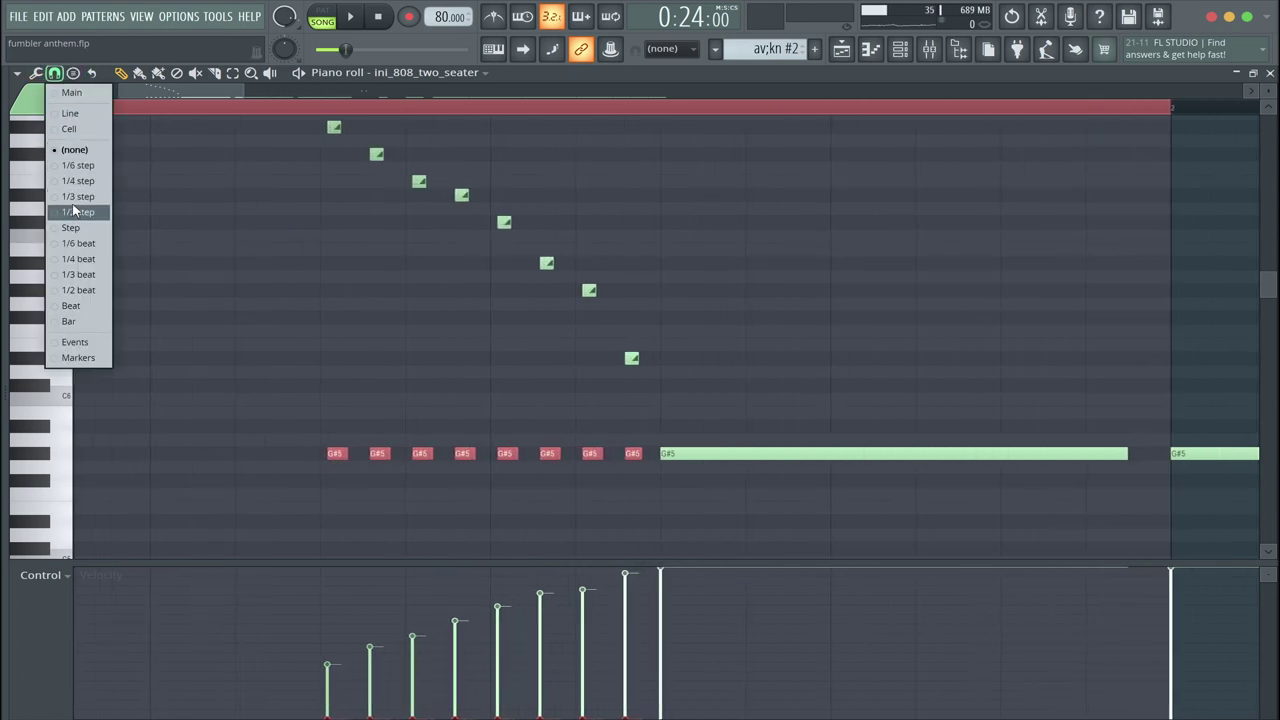
pyautogui.click(72, 204)
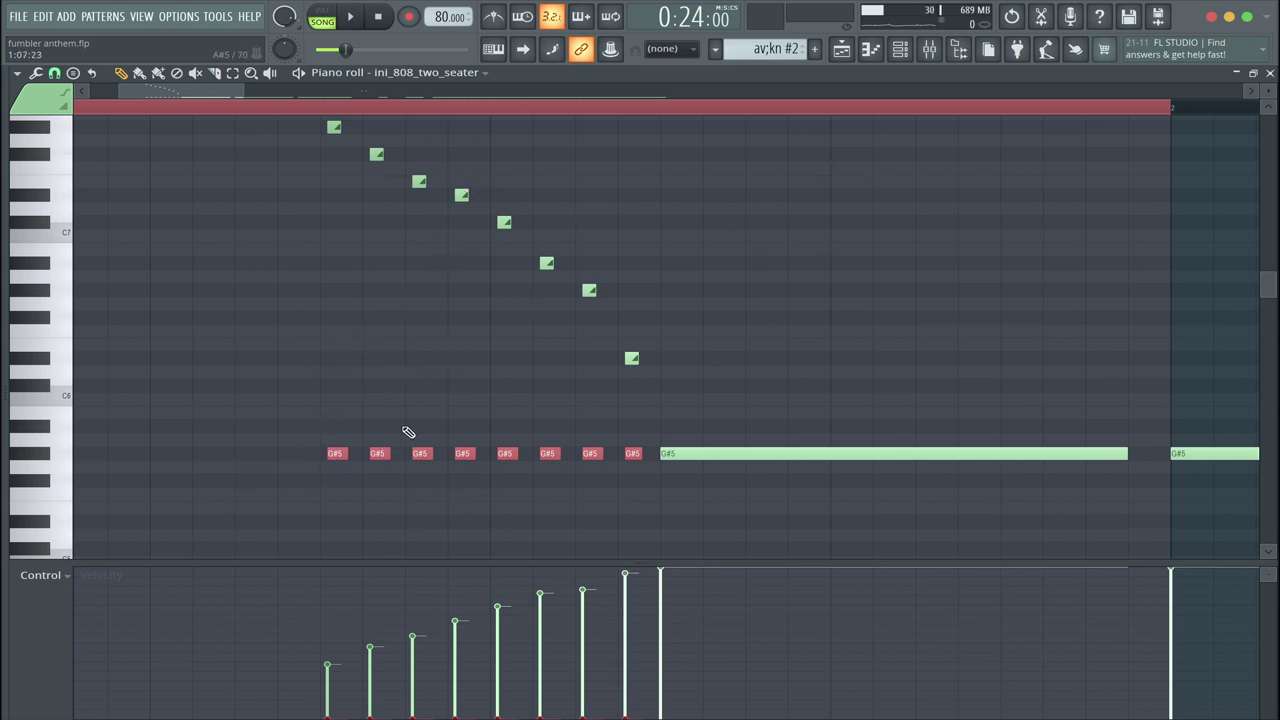
# Inspect the note properties of the highest slide note, including its slide option, audition the note and close the properties.
pyautogui.scroll(2, 336, 238)
pyautogui.hscroll(2, 336, 238)
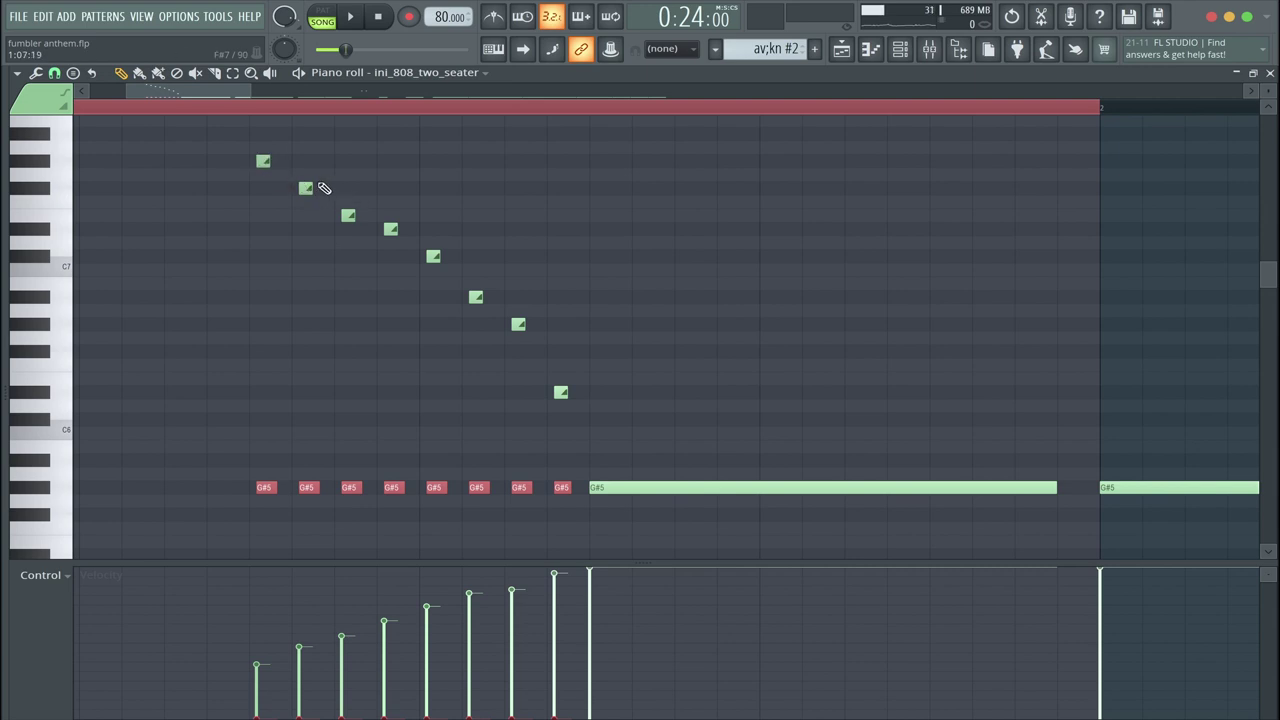
pyautogui.doubleClick(262, 163)
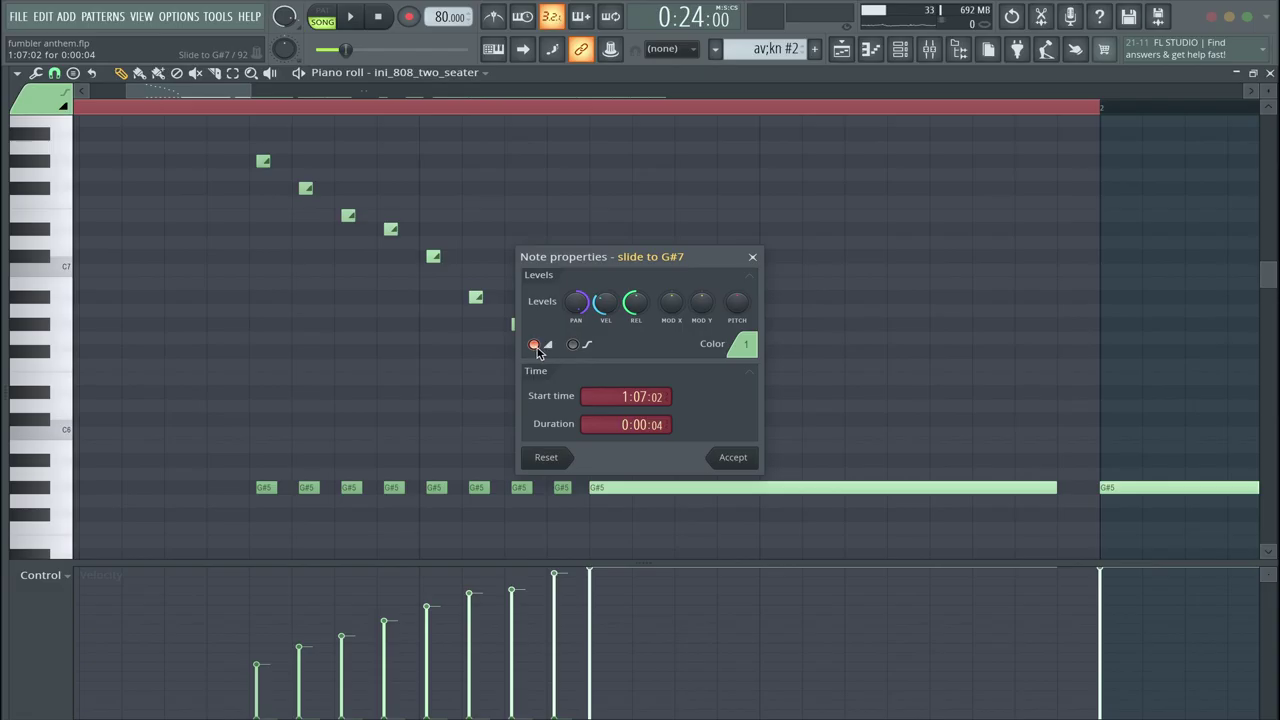
pyautogui.click(753, 258)
pyautogui.click(264, 162)
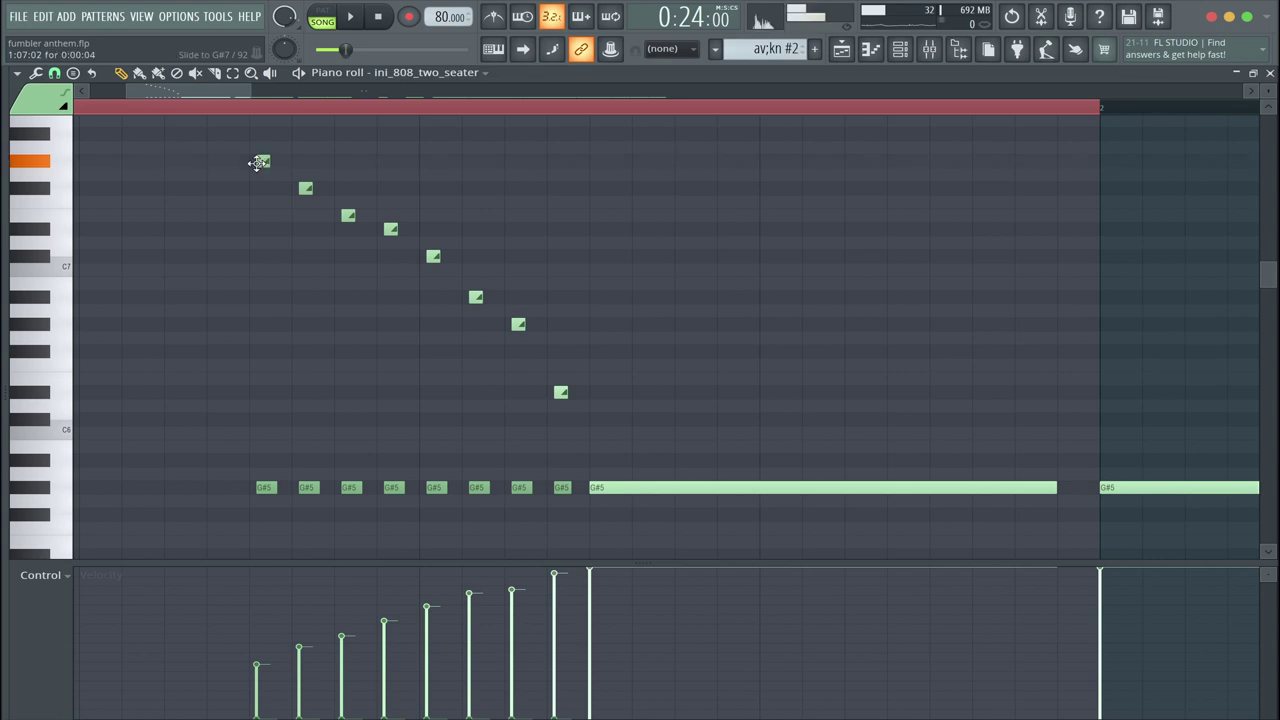
pyautogui.doubleClick(263, 162)
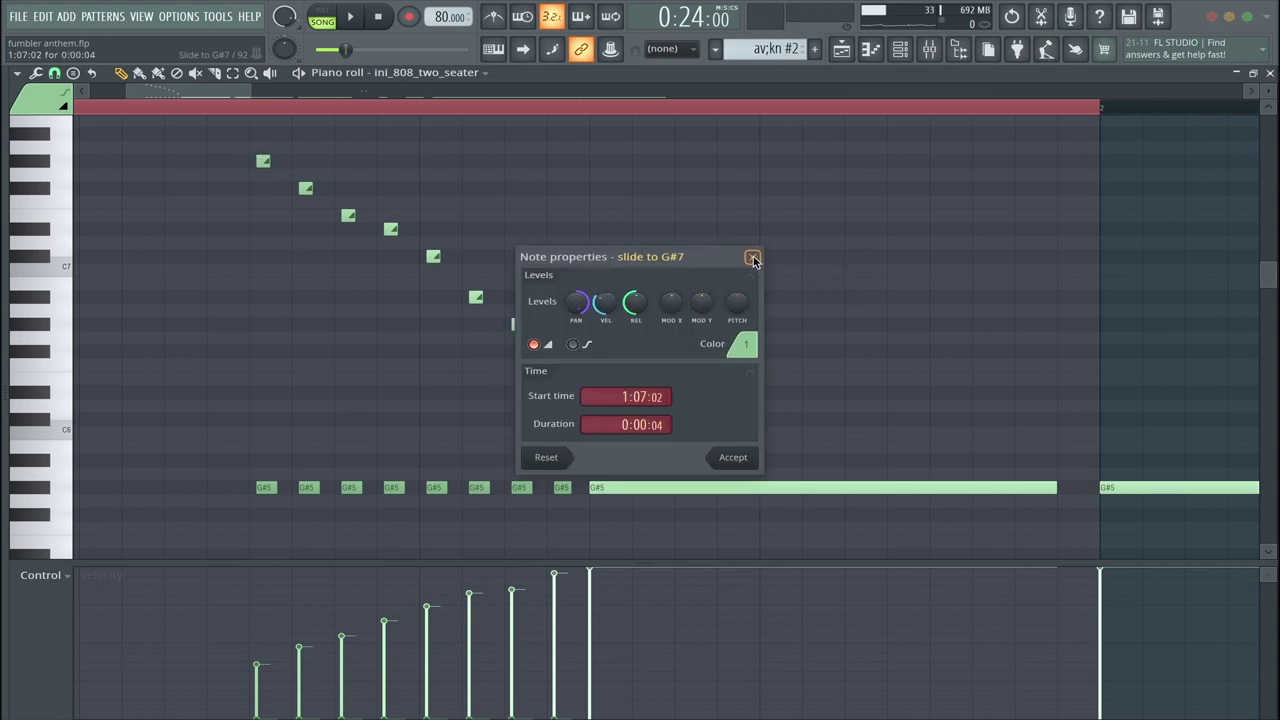
pyautogui.click(753, 258)
pyautogui.click(101, 215)
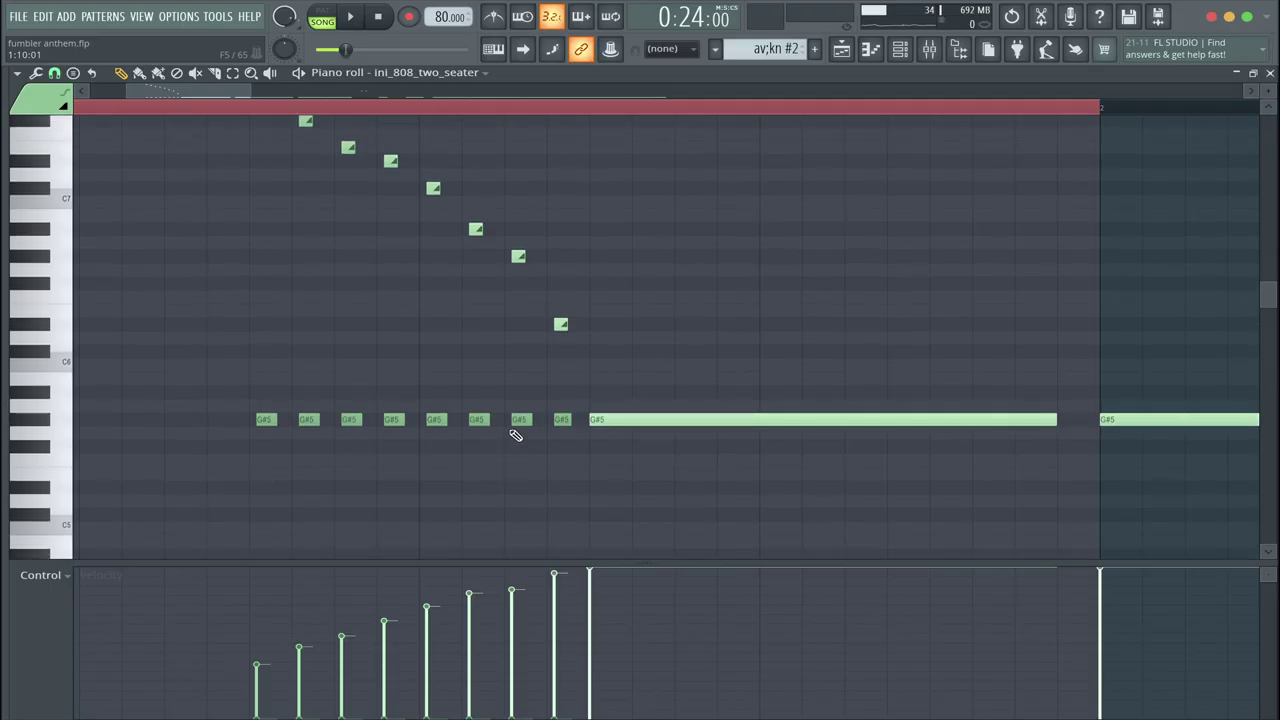
# Show the note panning in the control lane and audition the 808 roll from bar 9.
pyautogui.scroll(2, 514, 434)
pyautogui.click(66, 576)
pyautogui.click(60, 606)
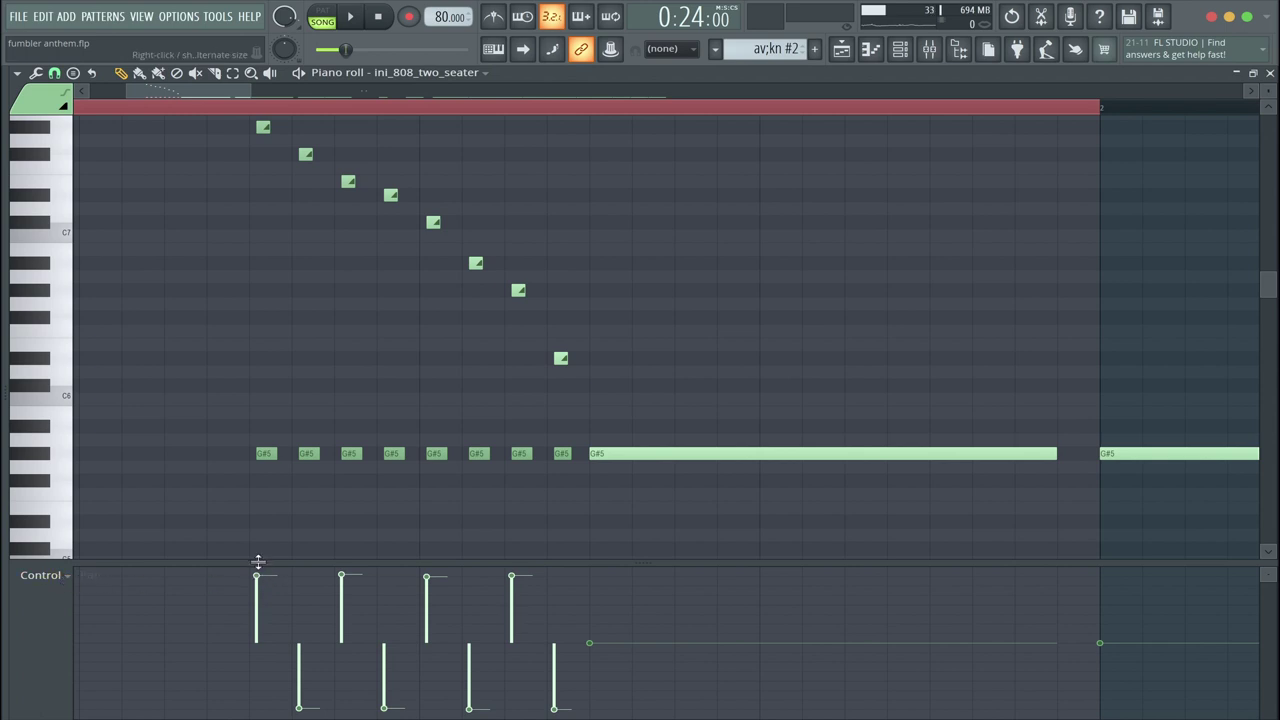
pyautogui.hscroll(1, 257, 534)
pyautogui.press('space')
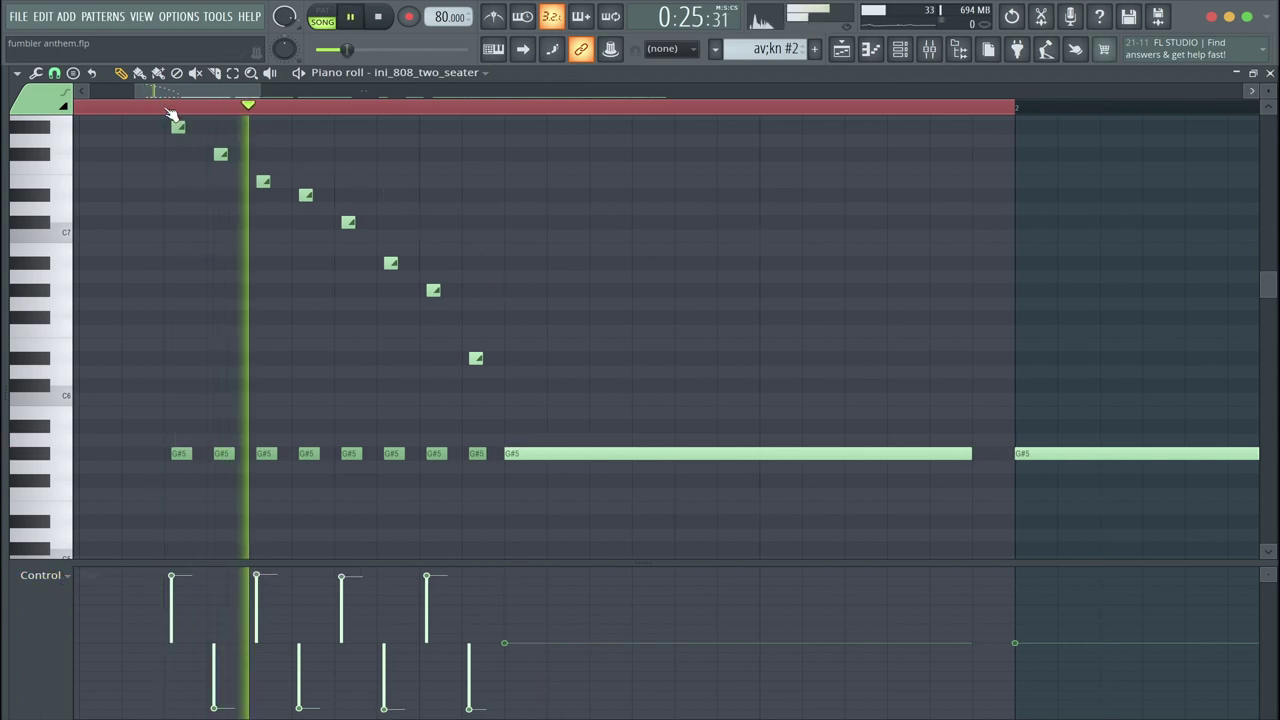
pyautogui.scroll(-2, 257, 118)
pyautogui.press('space')
# Return to the playlist, audition the soloed Track 18 808 pattern from bar 9 and stop playback.
pyautogui.moveTo(3, 117)
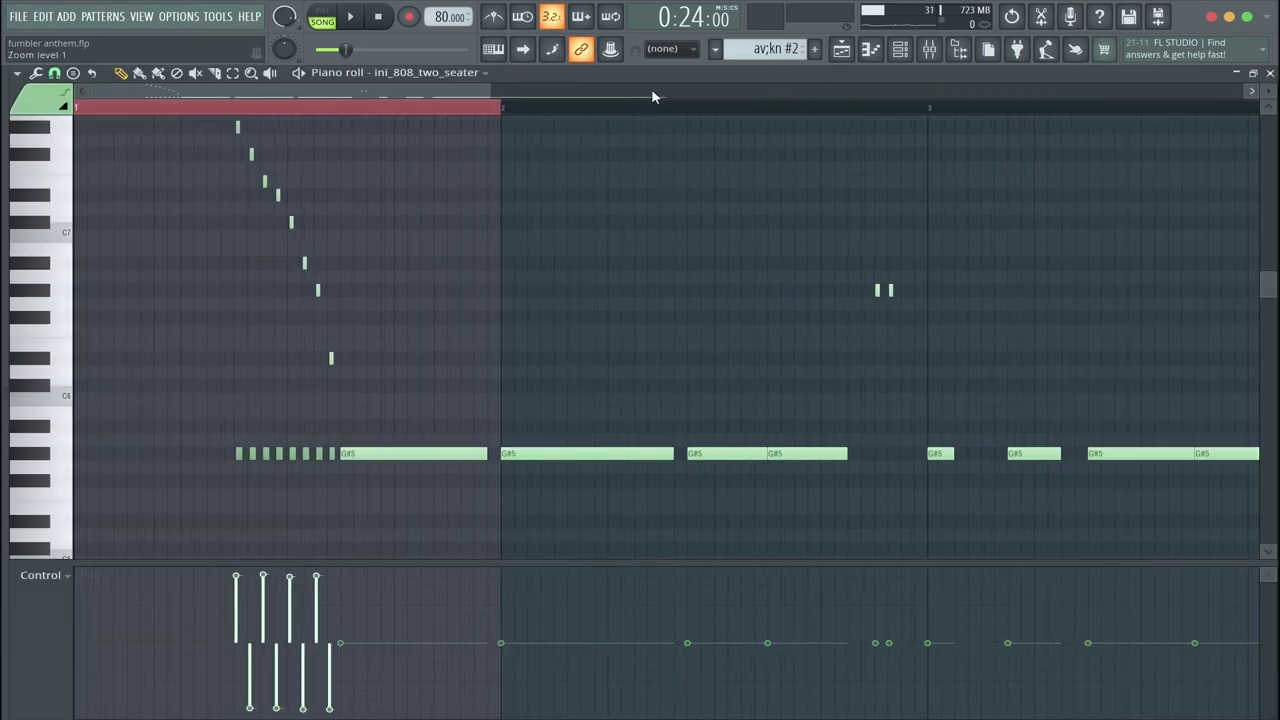
pyautogui.press('F5')
pyautogui.press('space')
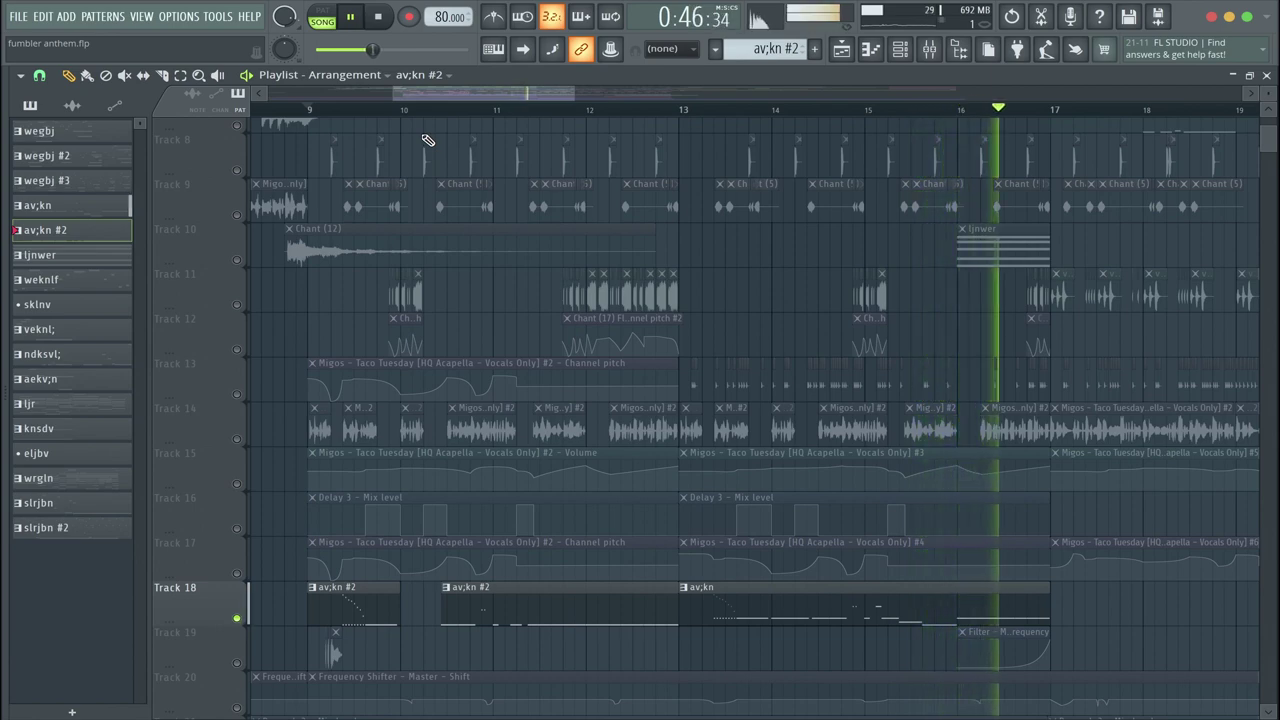
pyautogui.press('space')
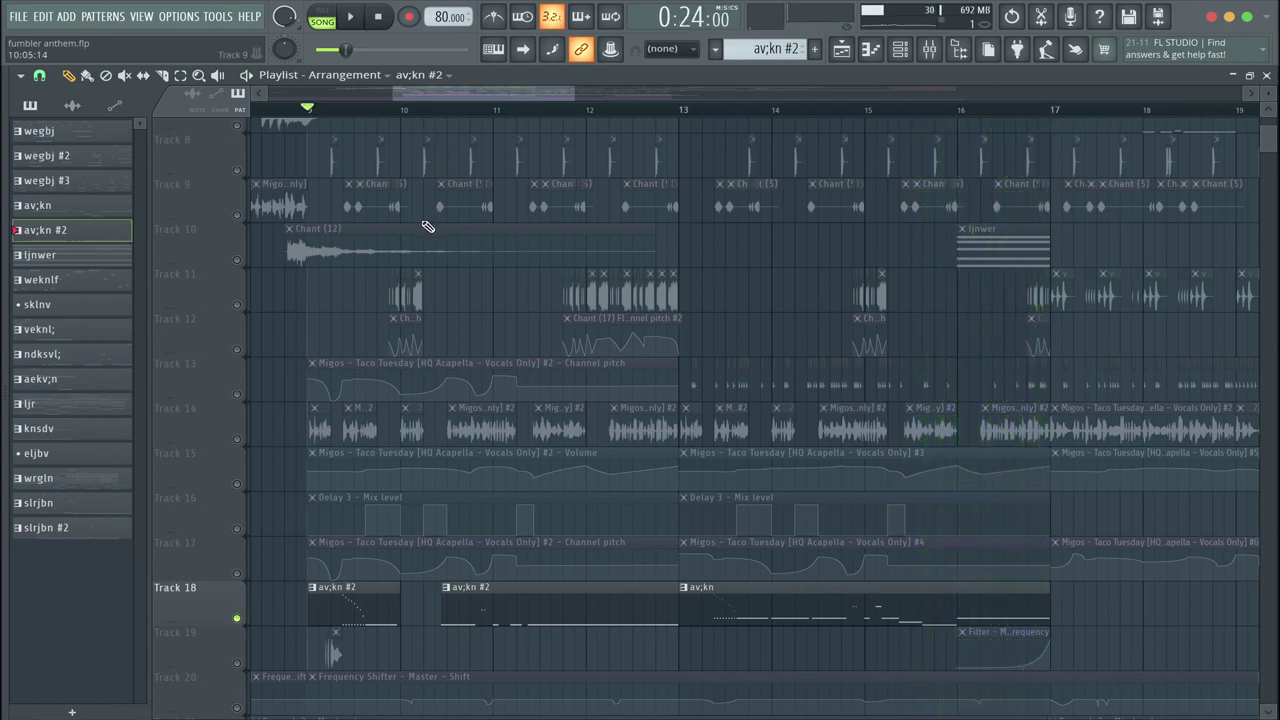
# Solo the Frequency Shifter automation on Track 20 and open the Frequency Shifter effect on the mixer's Master track.
pyautogui.scroll(-5, 400, 250)
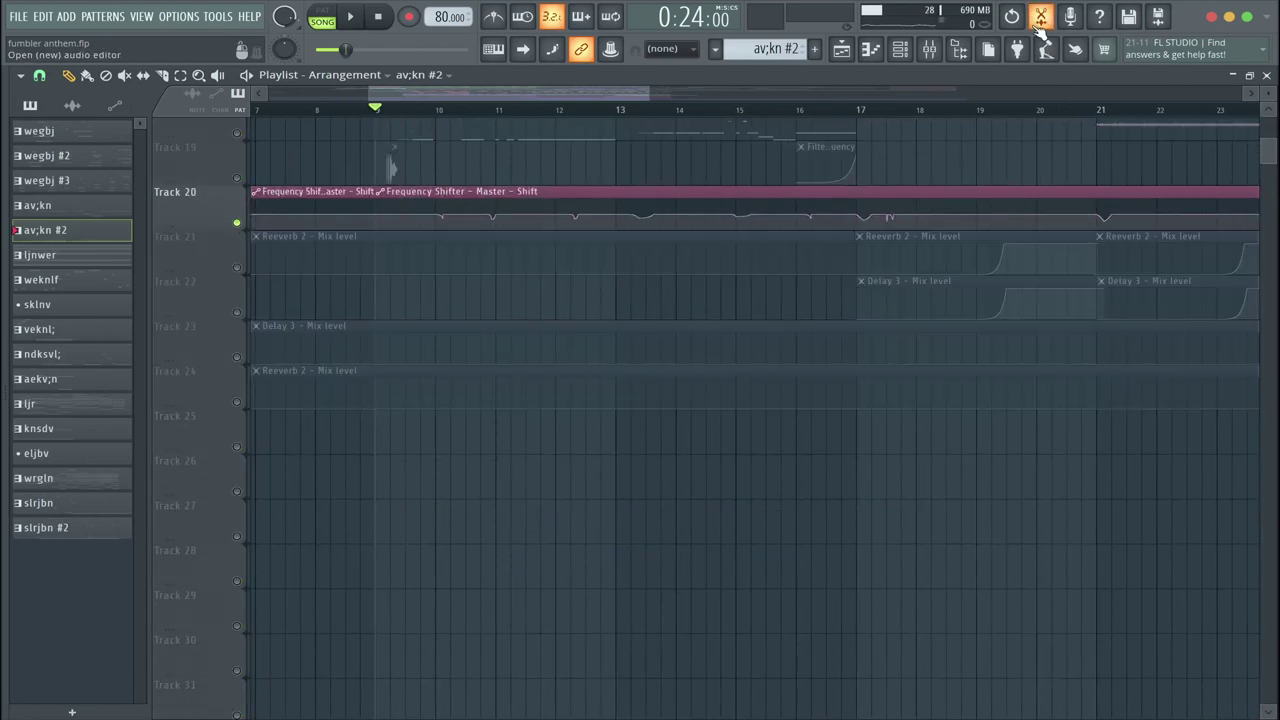
pyautogui.click(930, 50)
pyautogui.click(42, 316)
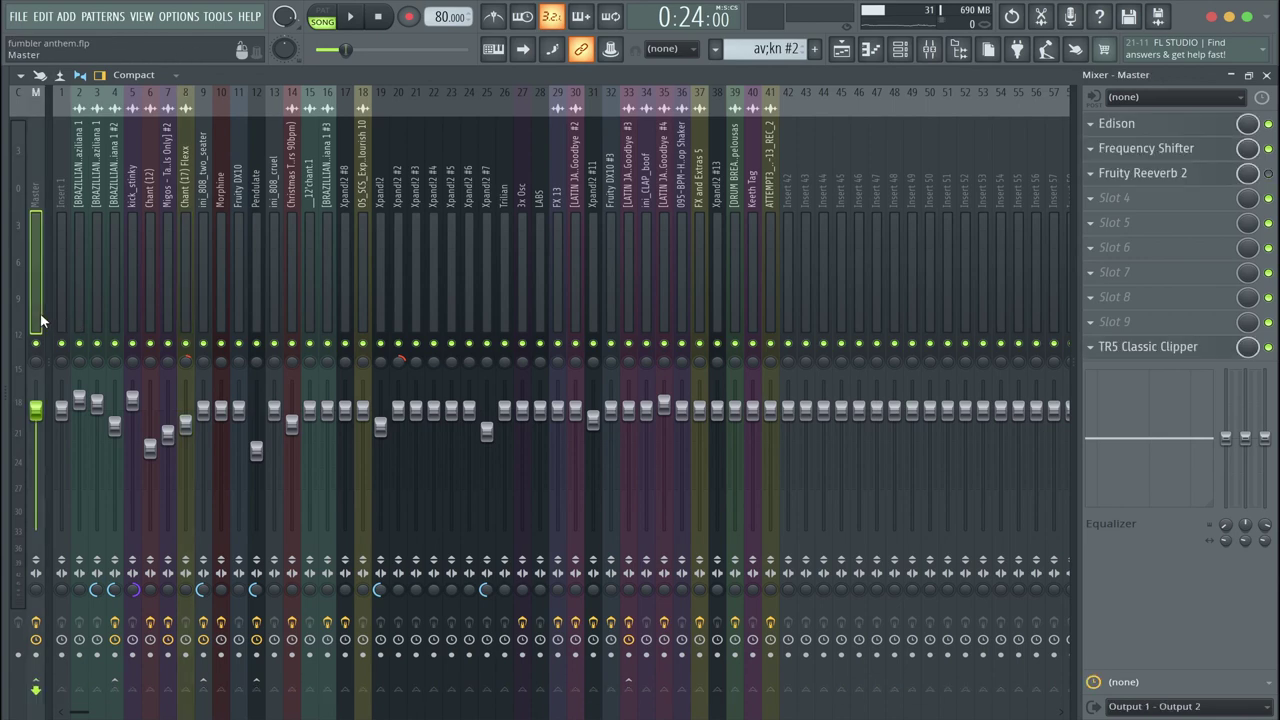
pyautogui.click(1155, 152)
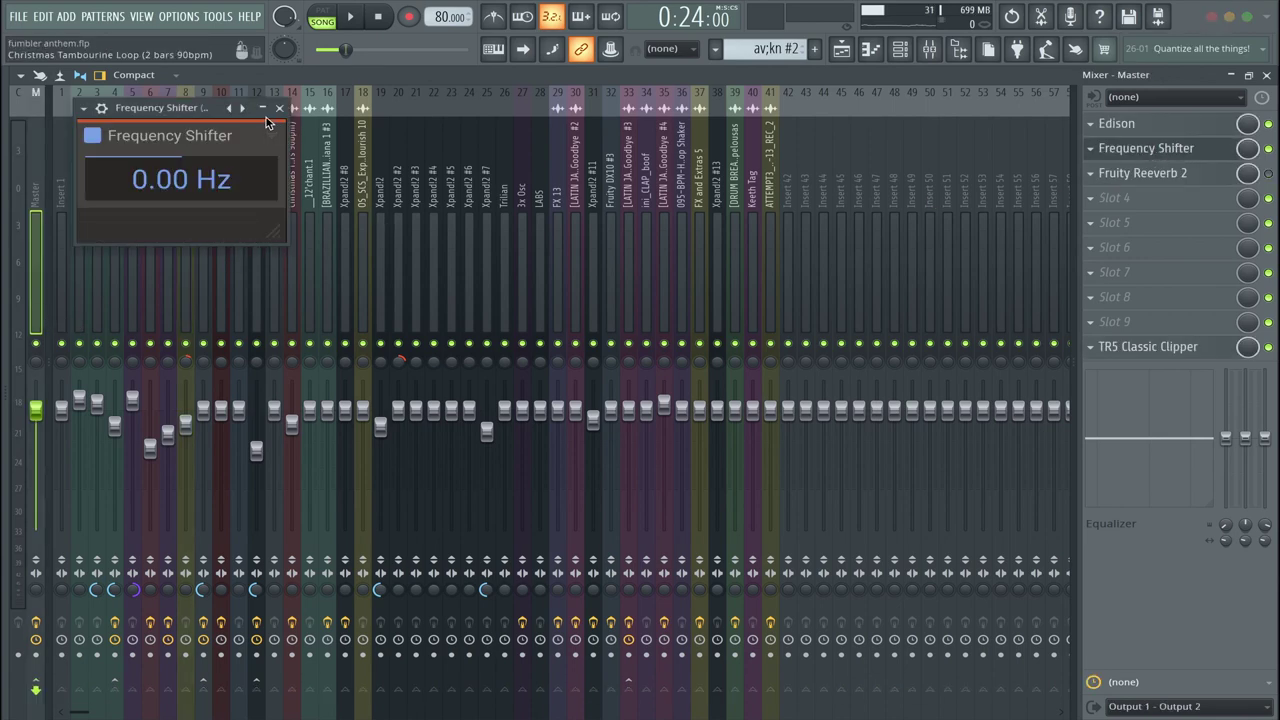
pyautogui.moveTo(188, 113); pyautogui.dragTo(333, 113)
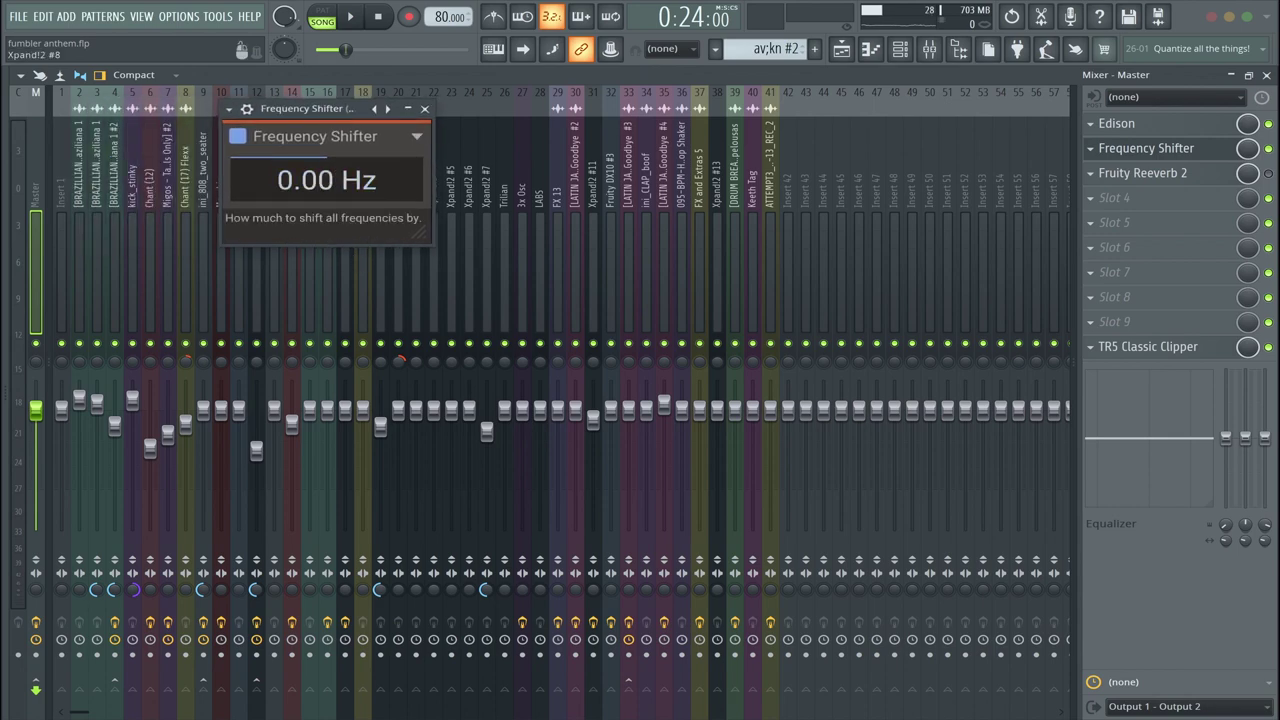
# Try a Shift value of 93.2 Hz in the Frequency Shifter and reset it to 0 Hz.
pyautogui.moveTo(316, 187)
pyautogui.mouseDown()
pyautogui.moveTo(316, 230)
pyautogui.moveTo(316, 160)
pyautogui.moveTo(316, 195)
pyautogui.moveTo(317, 180)
pyautogui.mouseUp()
pyautogui.moveTo(330, 180)
pyautogui.mouseDown()
pyautogui.moveTo(330, 130)
pyautogui.moveTo(338, 187)
pyautogui.mouseUp()
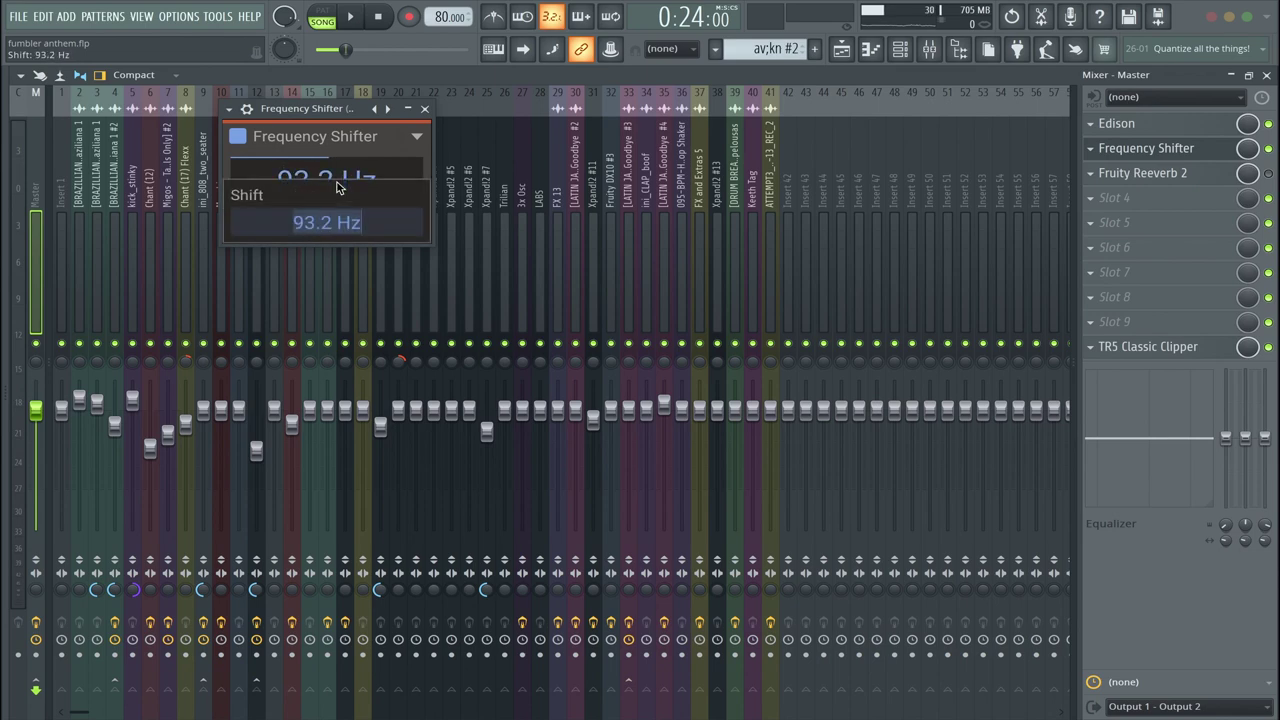
pyautogui.write('0')
pyautogui.press('Return')
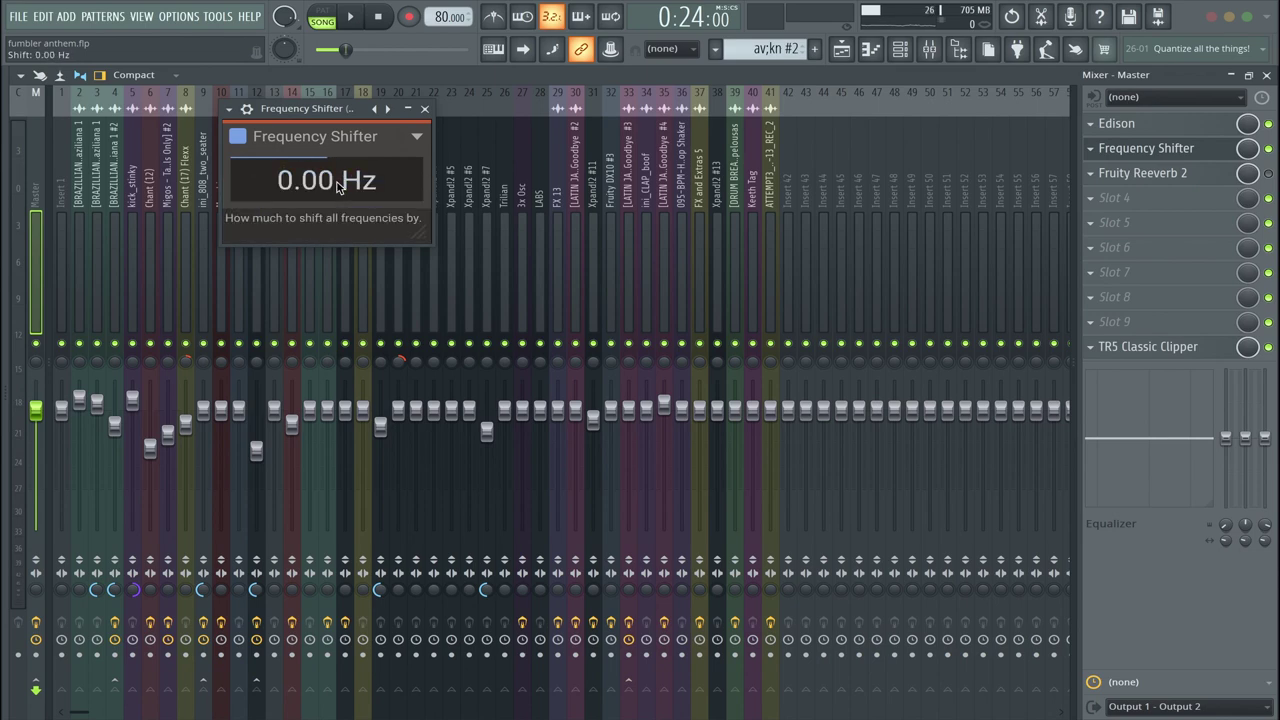
# Show the automation clip option for the last tweaked Frequency Shifter parameter and close the effect window.
pyautogui.click(218, 17)
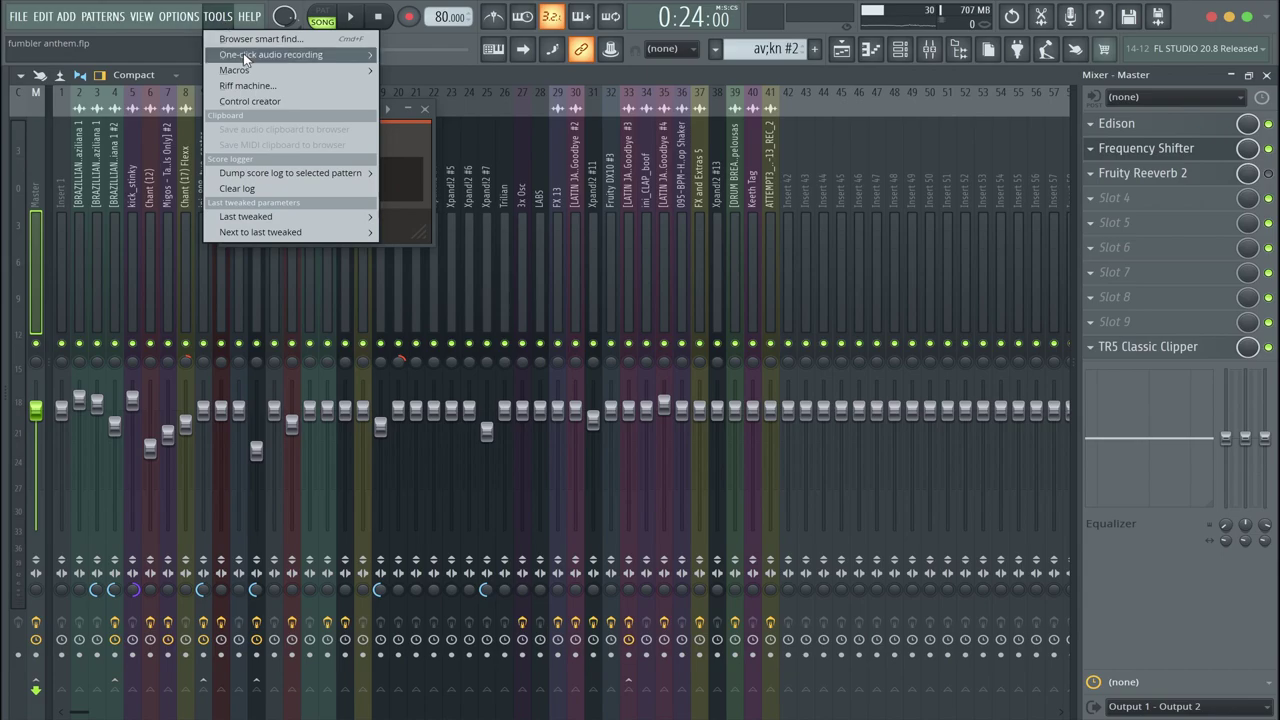
pyautogui.moveTo(292, 219)
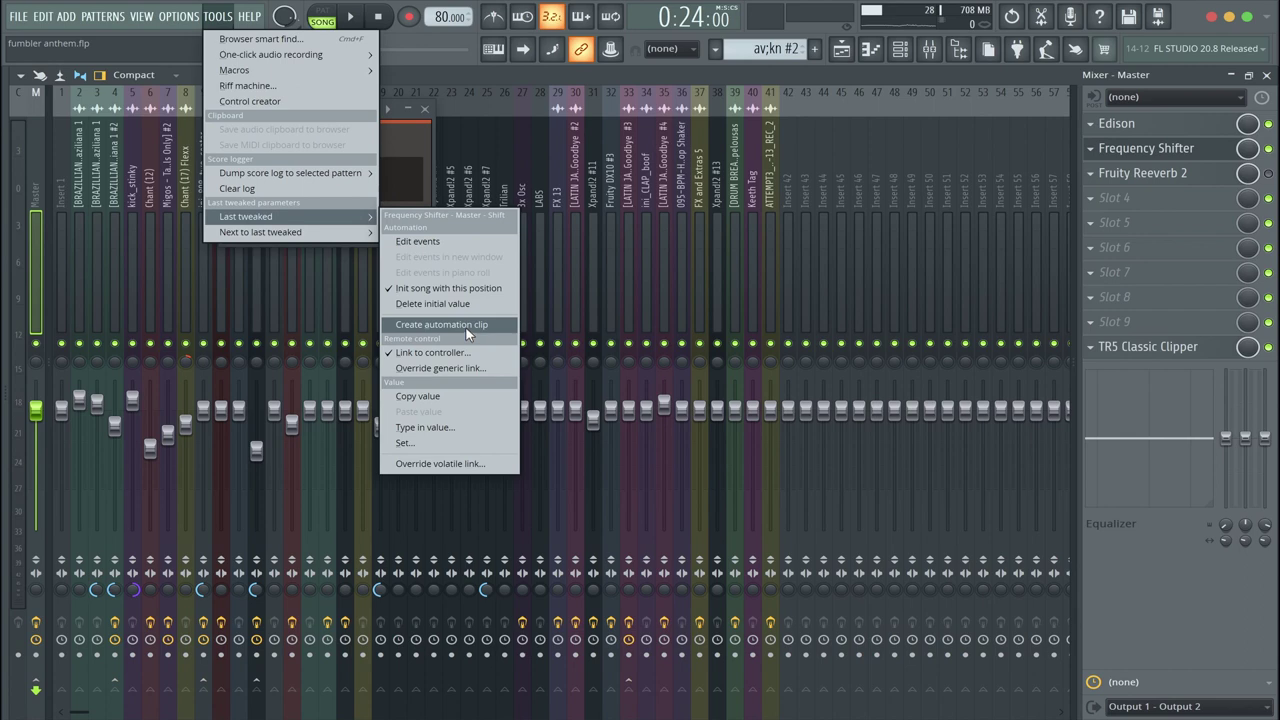
pyautogui.click(467, 333)
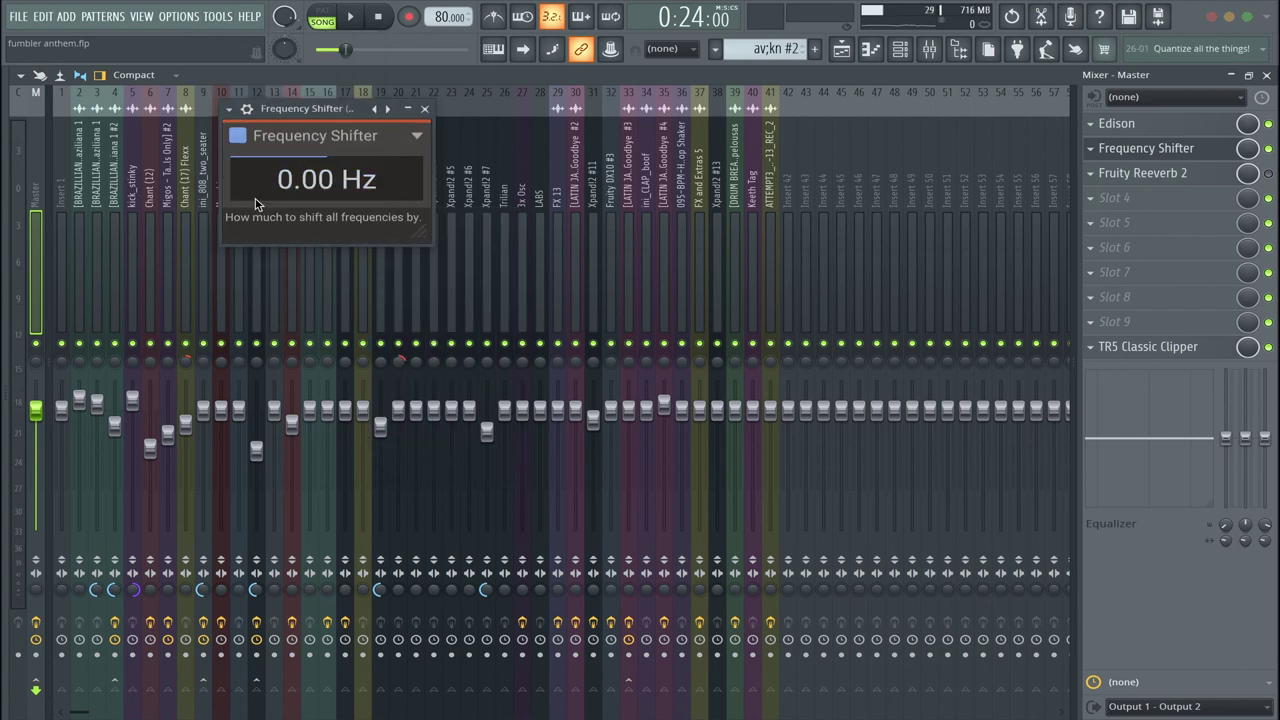
pyautogui.click(425, 109)
# Return to the playlist with all tracks unmuted, audition the full arrangement from bar 9 and stop playback.
pyautogui.press('F5')
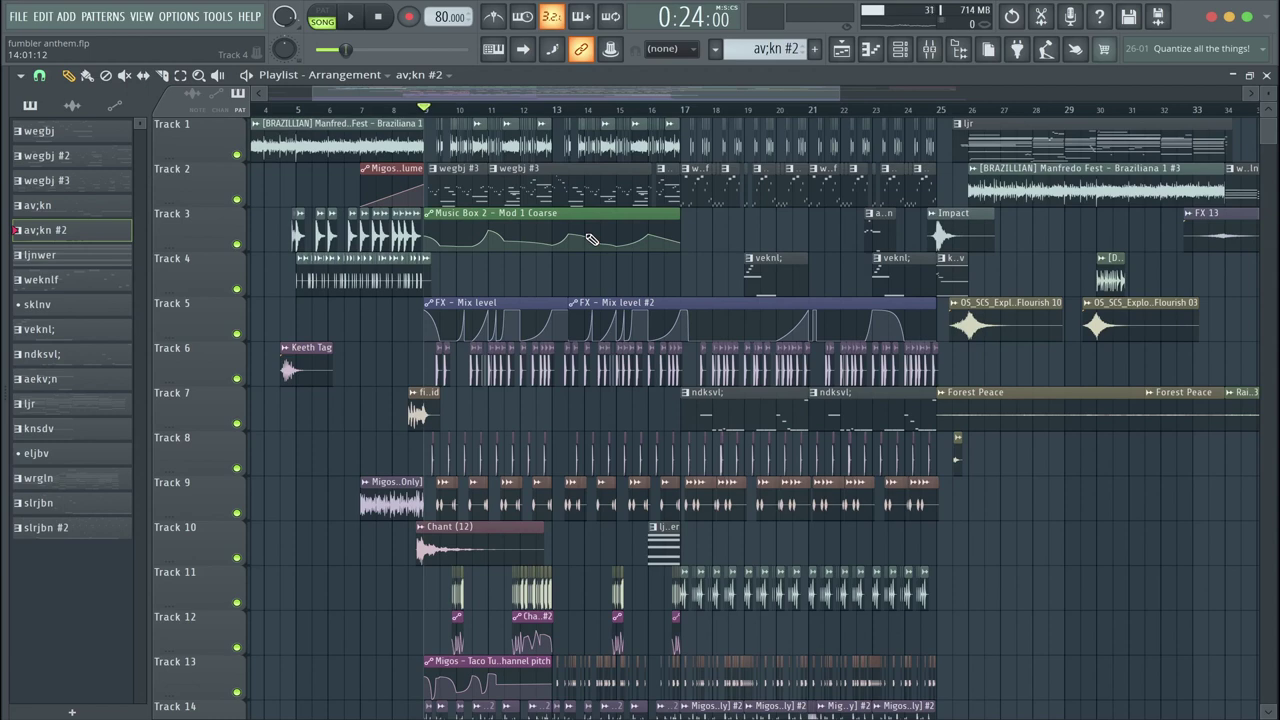
pyautogui.press('space')
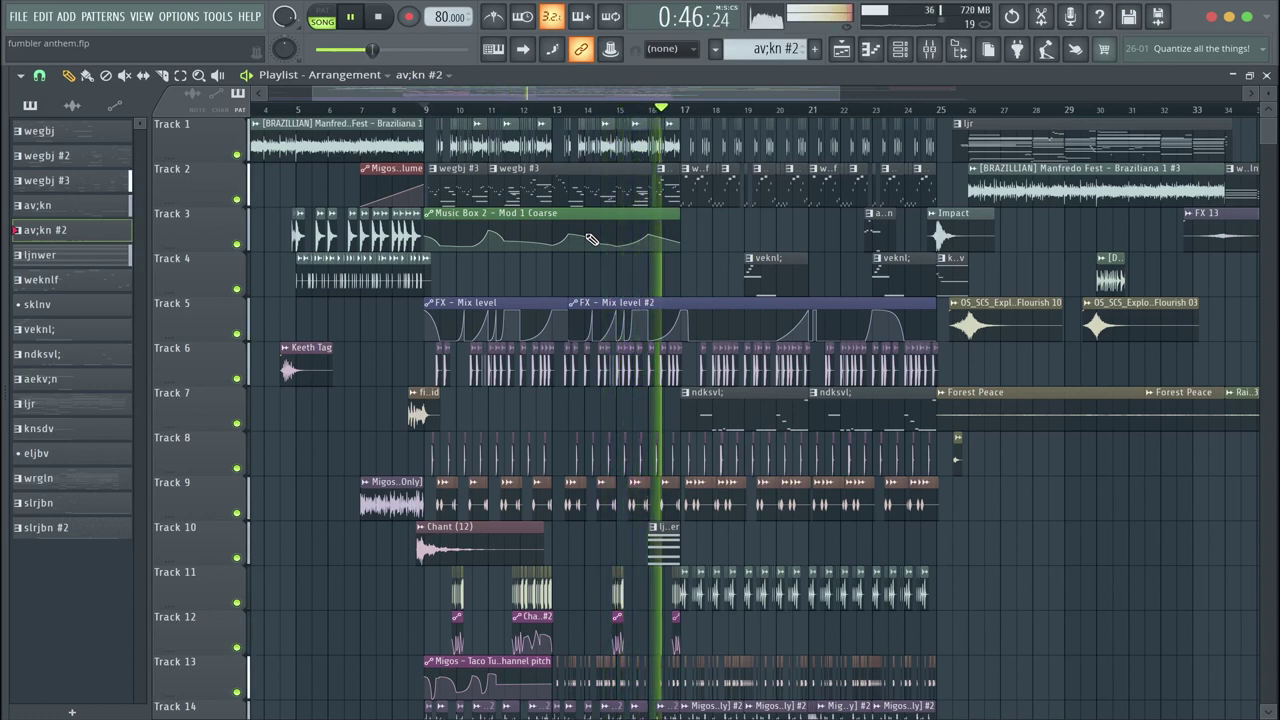
pyautogui.press('space')
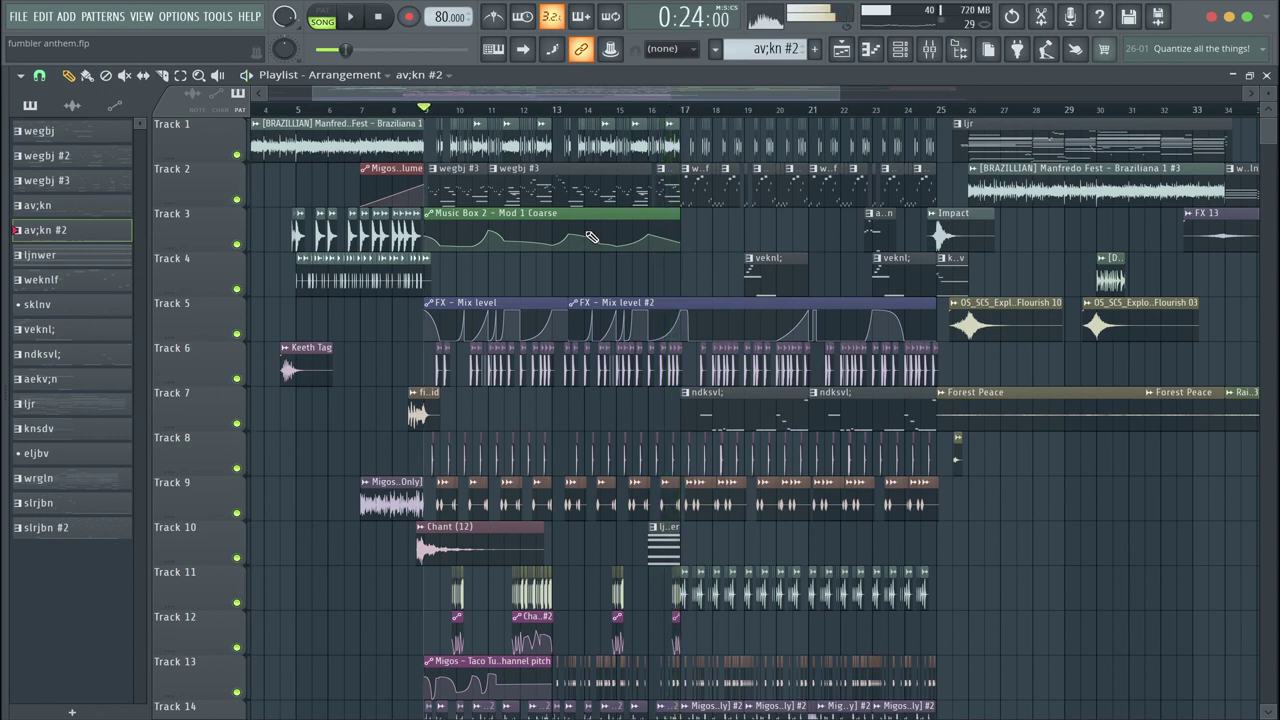
pyautogui.moveTo(807, 91); pyautogui.dragTo(883, 91)
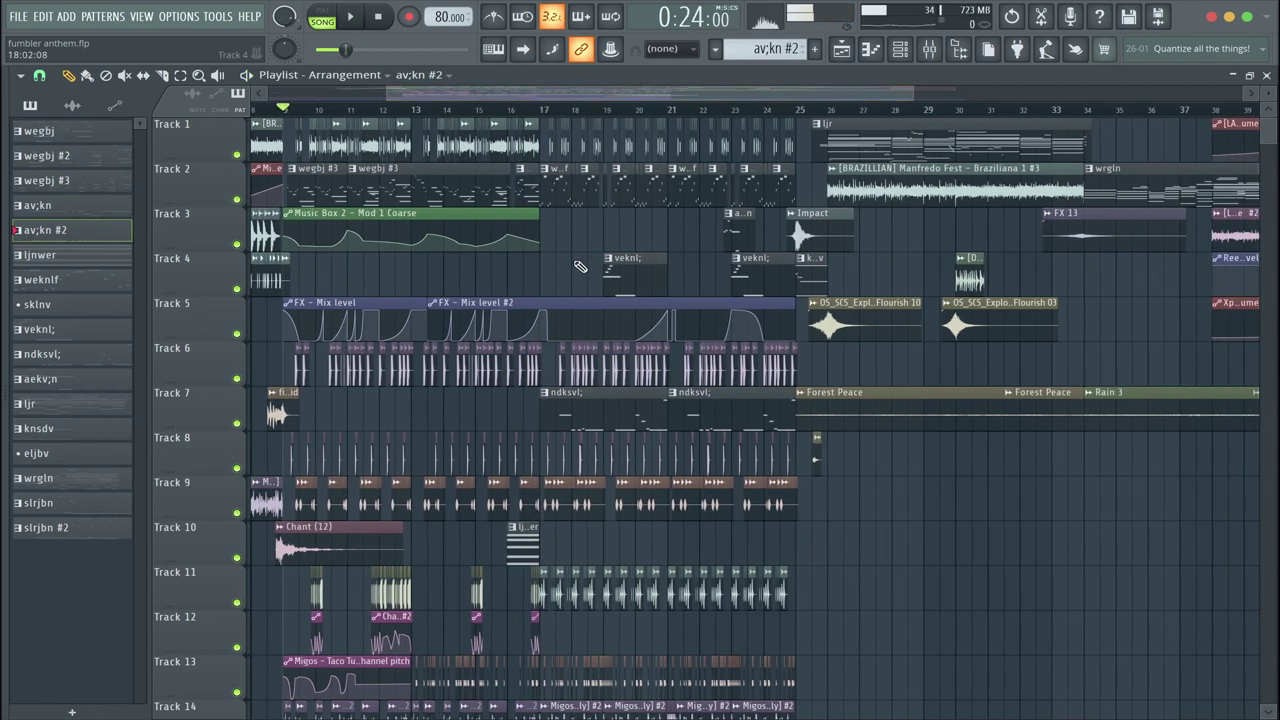
# Position playback at the start of the bar 17 section and at the start of the bar 25 section to examine each part.
pyautogui.scroll(2, 578, 265)
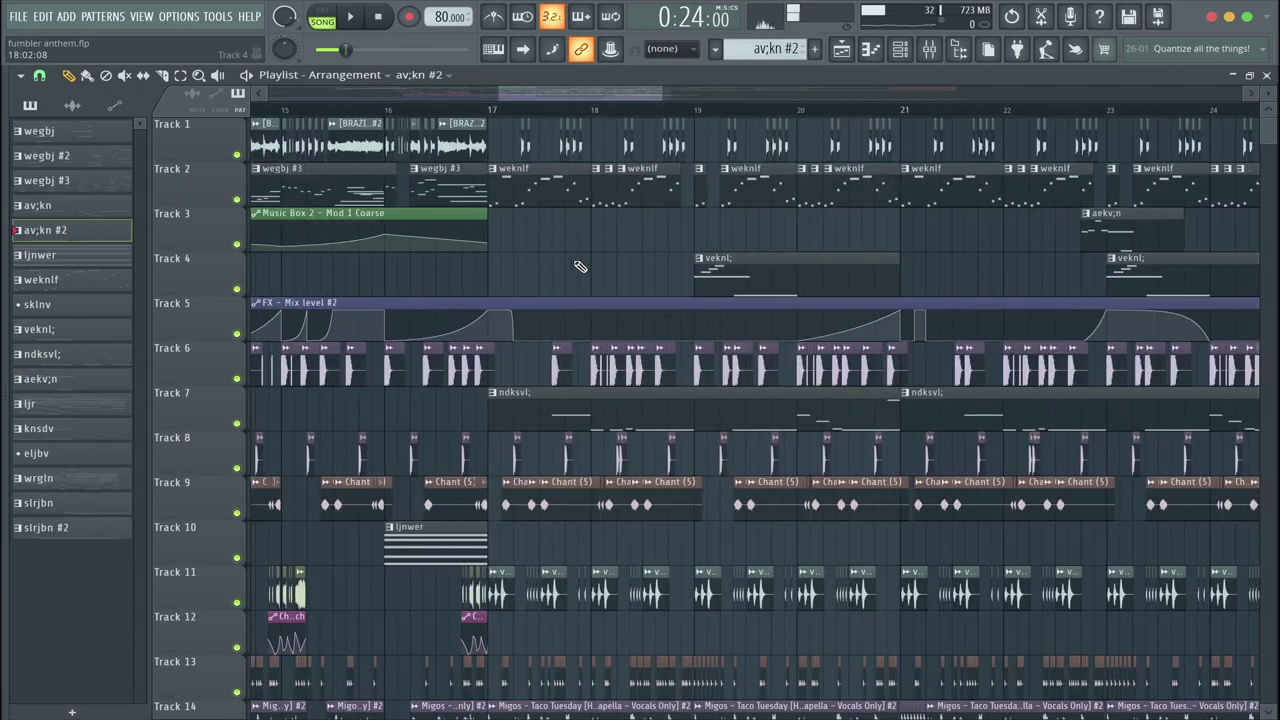
pyautogui.click(488, 110)
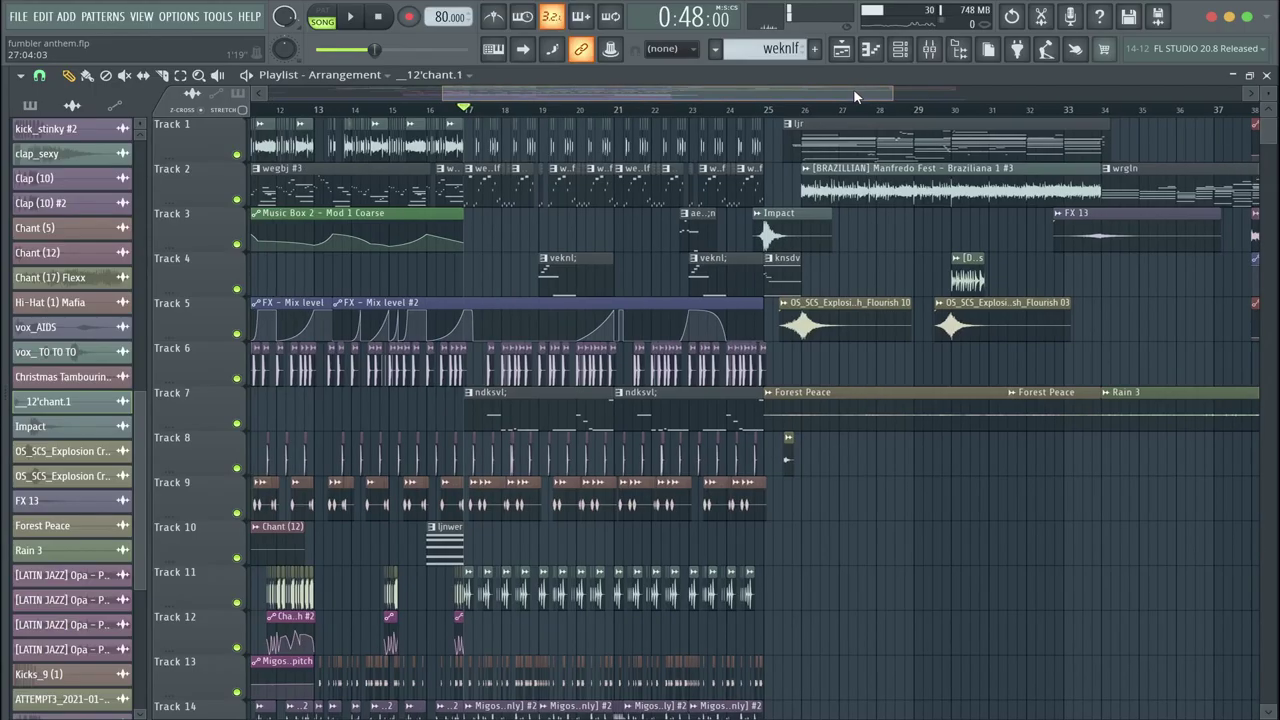
pyautogui.moveTo(853, 88); pyautogui.dragTo(948, 92)
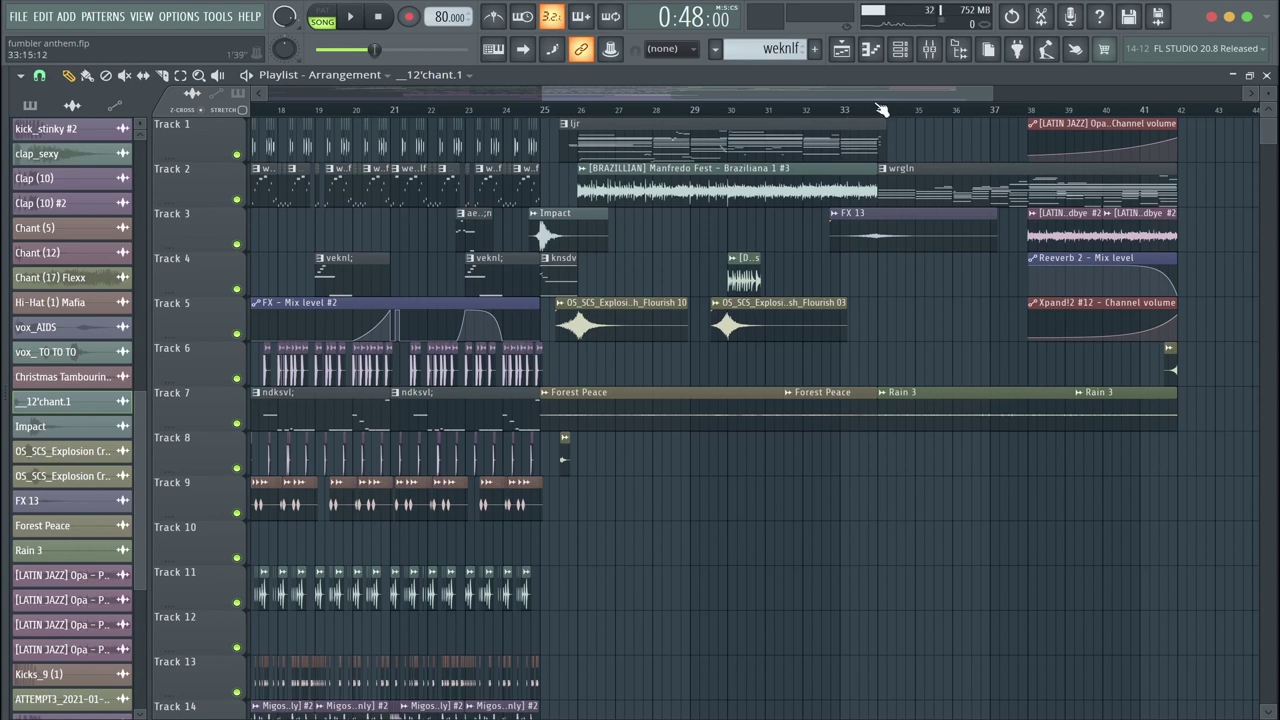
pyautogui.moveTo(882, 101); pyautogui.dragTo(1225, 235)
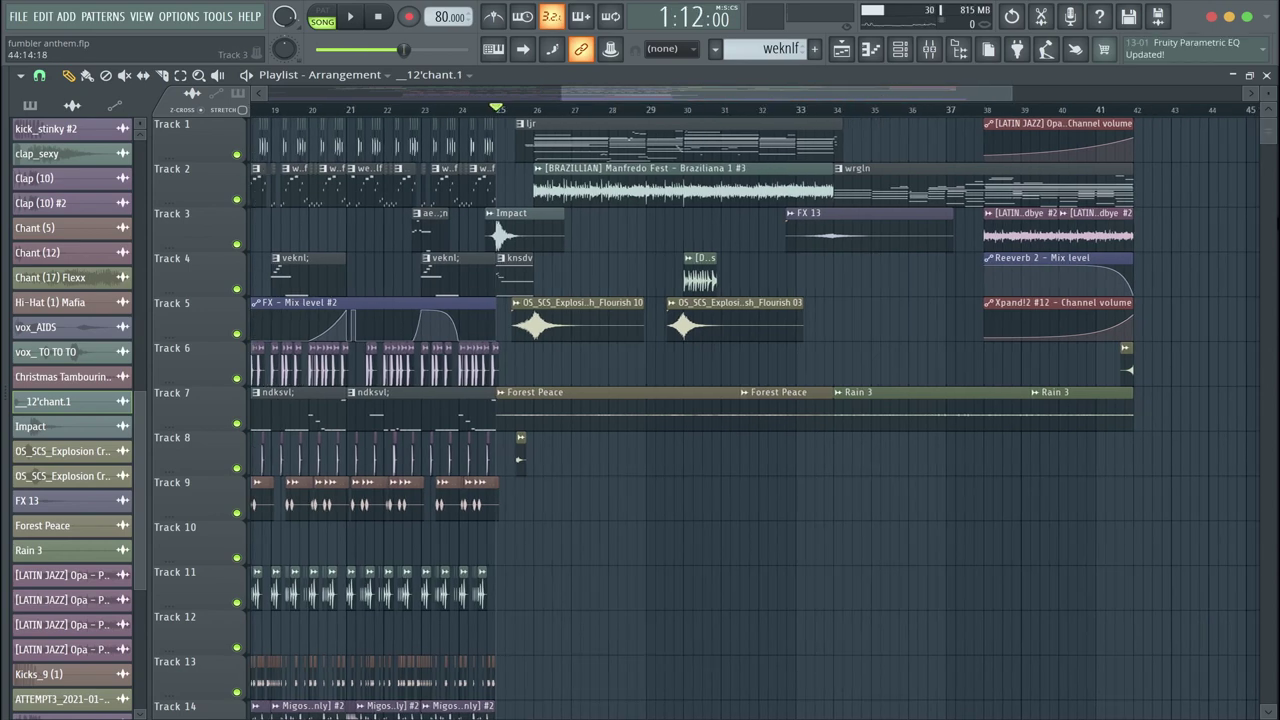
# Lengthen the Delay 3 - Mix level automation clip on Track 23 to about bar 55.
pyautogui.moveTo(562, 95); pyautogui.dragTo(157, 145)
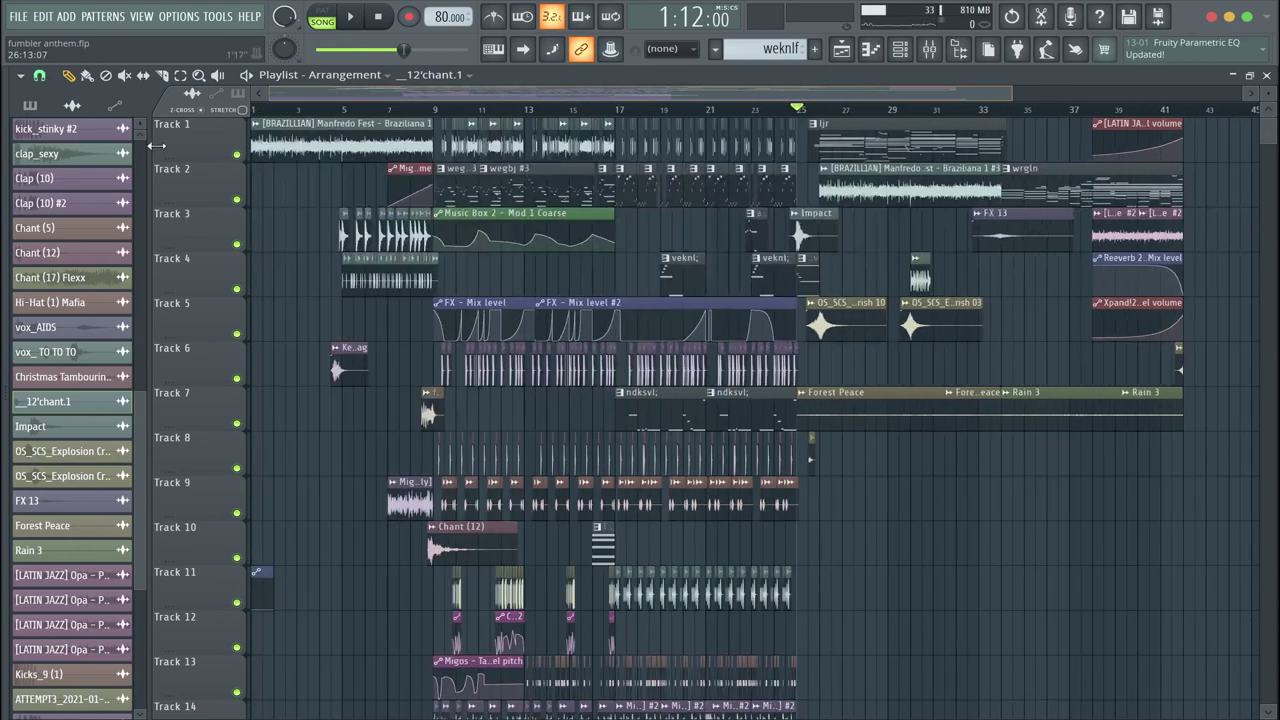
pyautogui.moveTo(1010, 94); pyautogui.dragTo(1035, 112)
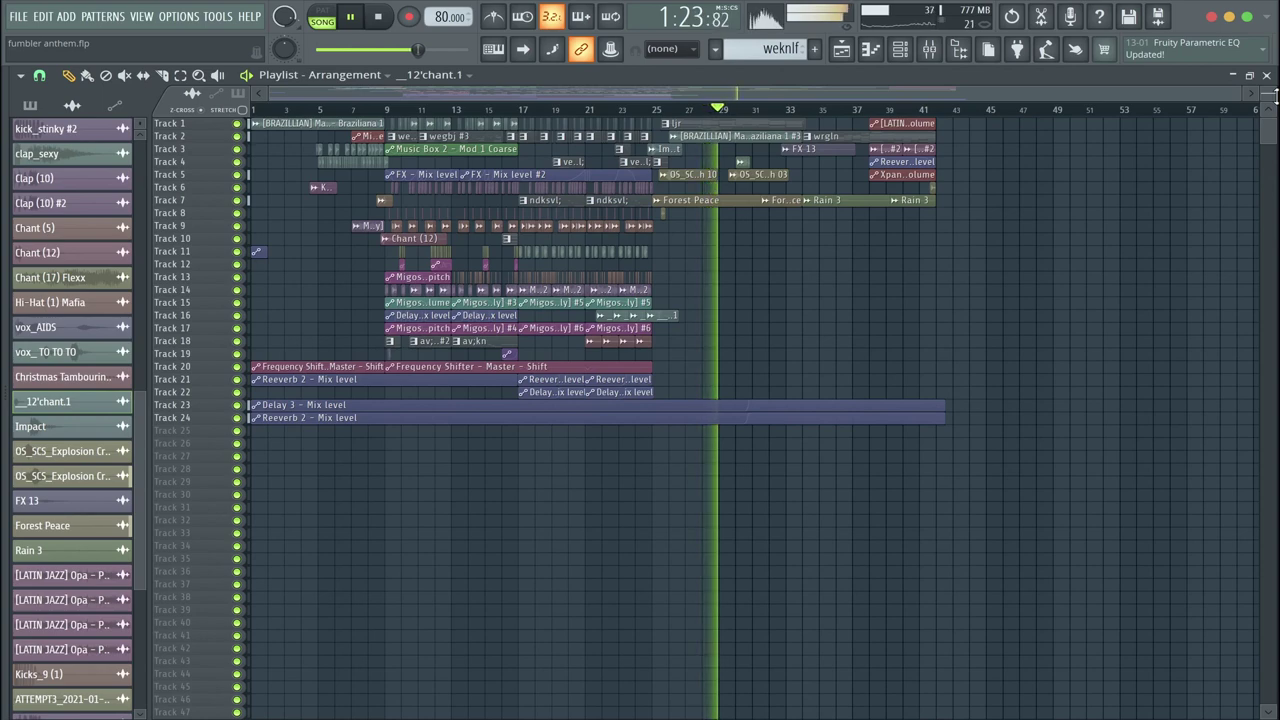
pyautogui.moveTo(945, 405); pyautogui.dragTo(1157, 409)
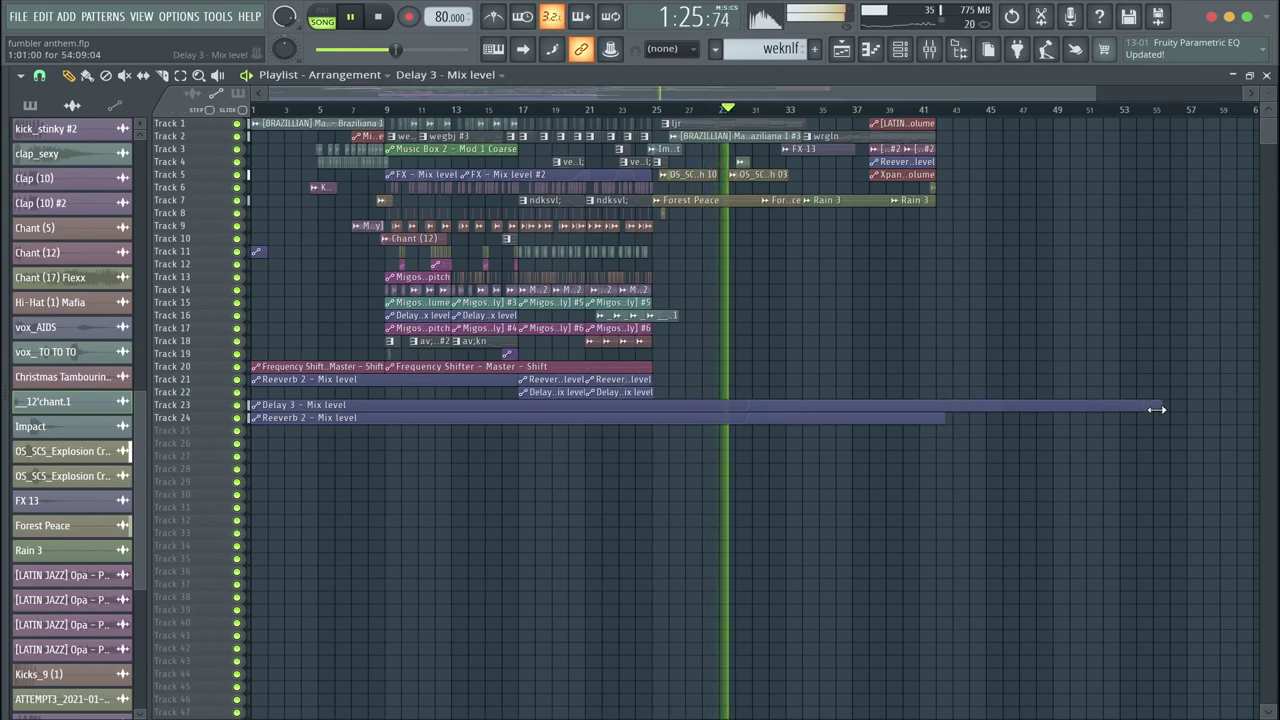